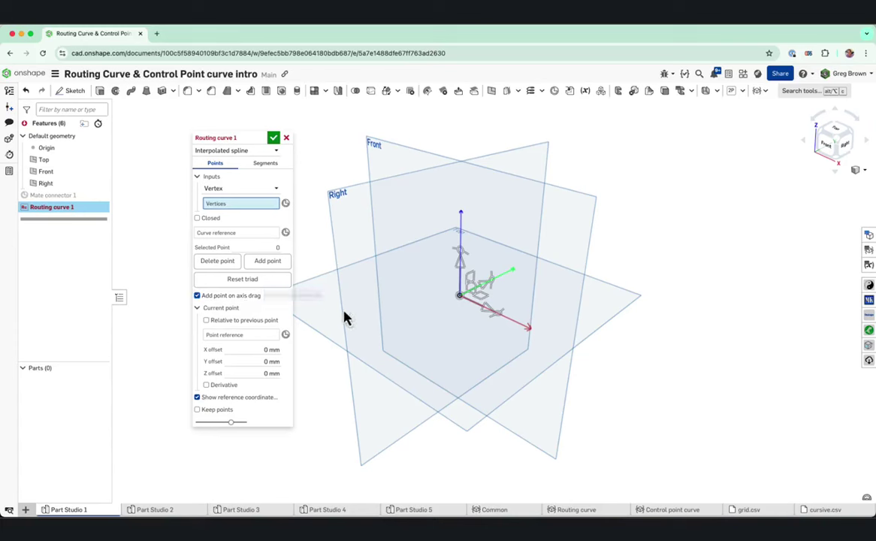
# Extend the routing curve from the origin by pulling out four points, the last at about X 38.6, Y -50.9, Z 56.1 mm
pyautogui.moveTo(485, 316); pyautogui.dragTo(467, 270)
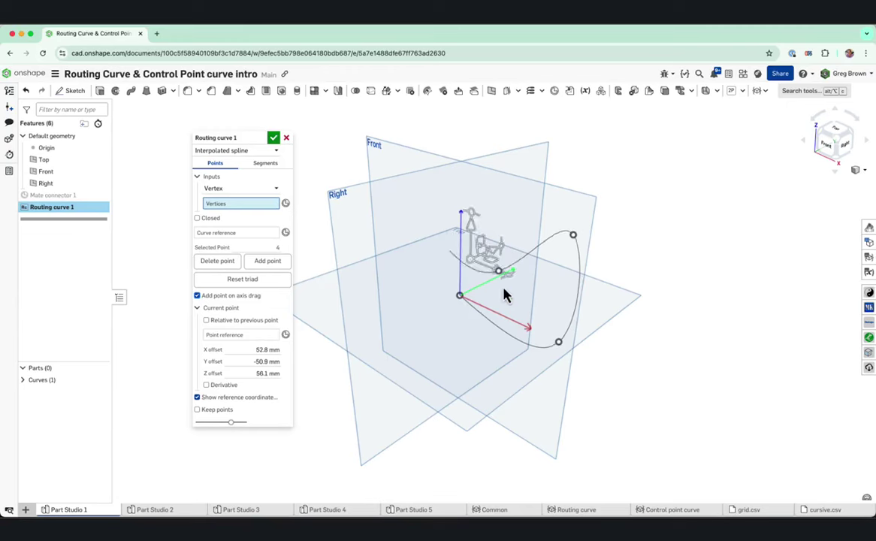
pyautogui.moveTo(503, 289)
pyautogui.mouseDown(button='right')
pyautogui.moveTo(483, 277)
pyautogui.moveTo(463, 286)
pyautogui.moveTo(498, 277)
pyautogui.moveTo(522, 295)
pyautogui.moveTo(522, 313)
pyautogui.moveTo(524, 299)
pyautogui.moveTo(512, 287)
pyautogui.moveTo(492, 285)
pyautogui.mouseUp(button='right')
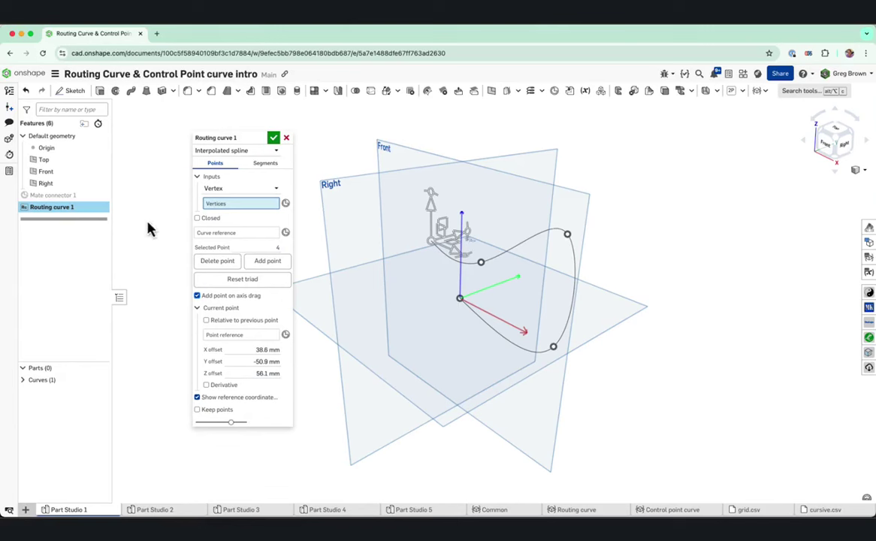
# Show Mate connector 1 and try it as the reference for the whole routing curve
pyautogui.click(100, 194)
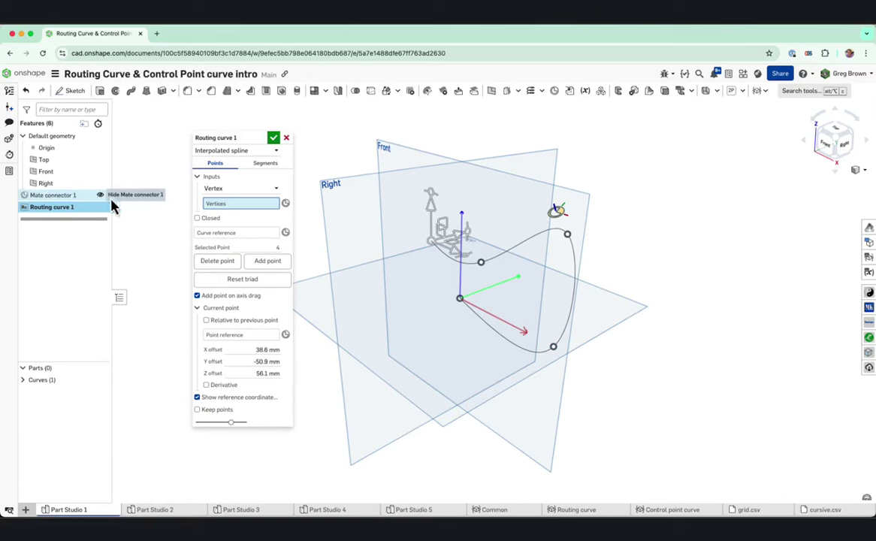
pyautogui.click(234, 236)
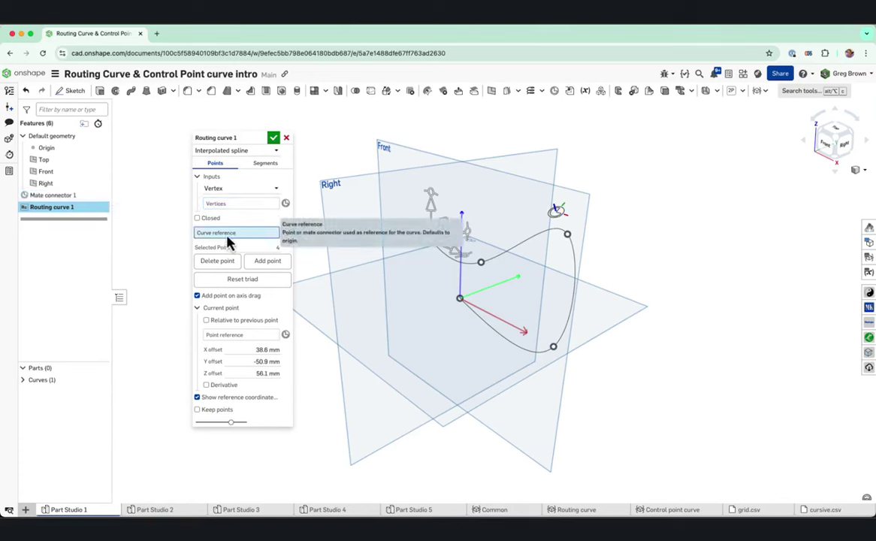
pyautogui.click(561, 214)
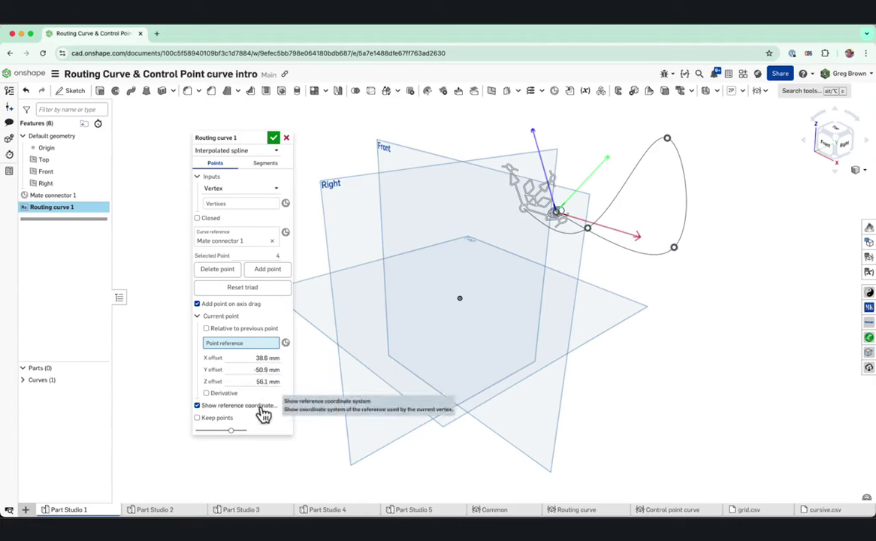
pyautogui.click(273, 241)
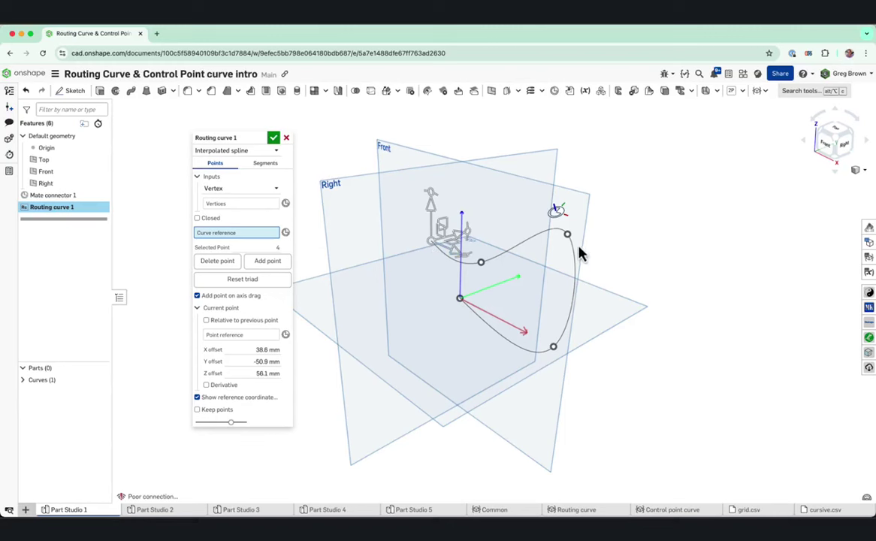
# Turn off adding points on axis drag and move point 1 to about X 82.7, Y 20, Z 17.9 mm
pyautogui.click(554, 349)
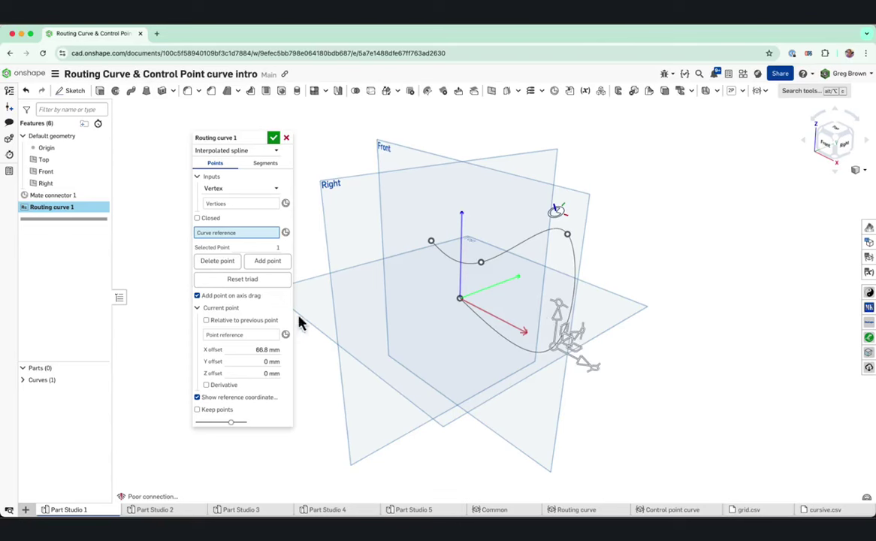
pyautogui.click(198, 296)
pyautogui.moveTo(557, 324); pyautogui.dragTo(612, 342)
pyautogui.moveTo(624, 322); pyautogui.dragTo(624, 332, button='right')
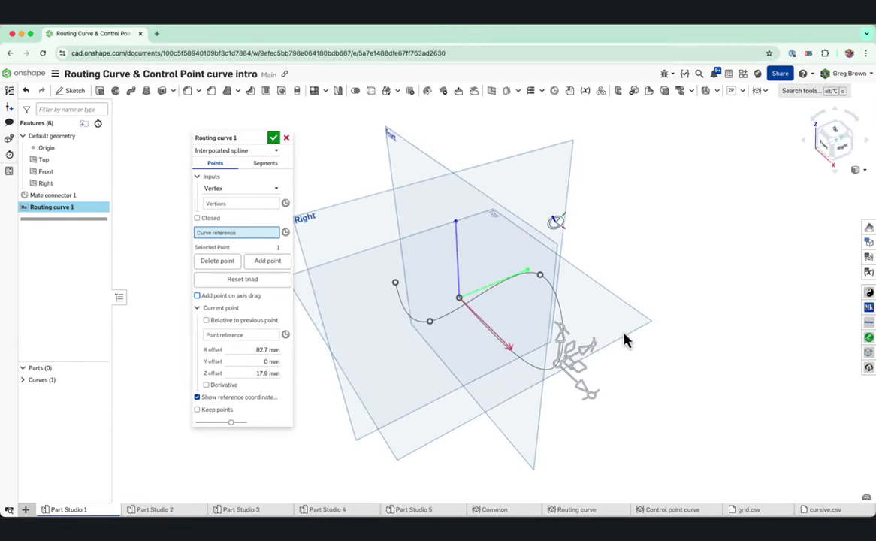
pyautogui.moveTo(585, 359); pyautogui.dragTo(568, 350)
pyautogui.moveTo(568, 350); pyautogui.dragTo(536, 355, button='right')
pyautogui.moveTo(597, 394); pyautogui.dragTo(566, 397)
pyautogui.moveTo(599, 349)
pyautogui.mouseDown(button='right')
pyautogui.moveTo(601, 332)
pyautogui.moveTo(599, 344)
pyautogui.mouseUp(button='right')
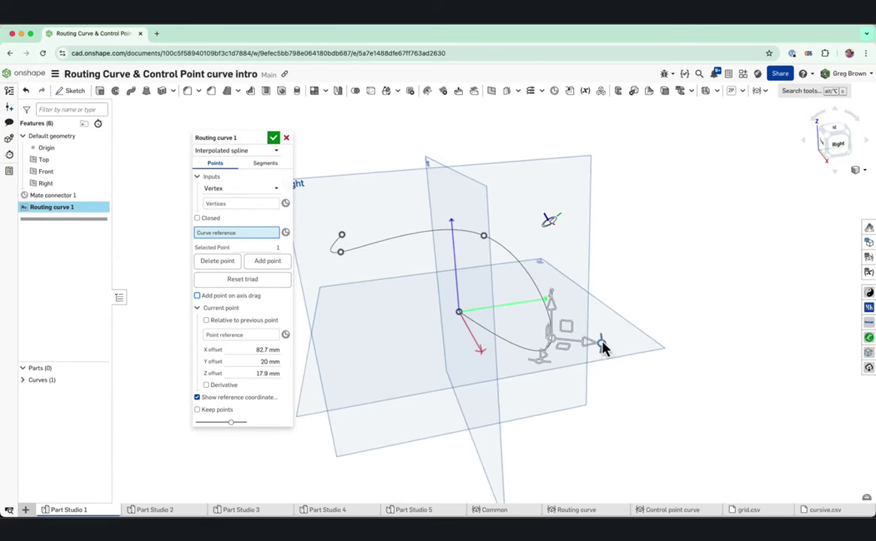
# Rotate point 1's triad and move the point along the tilted axis to about X 83.6, Y 21.3, Z 23.6 mm
pyautogui.moveTo(601, 342)
pyautogui.mouseDown()
pyautogui.moveTo(593, 328)
pyautogui.moveTo(603, 338)
pyautogui.mouseUp()
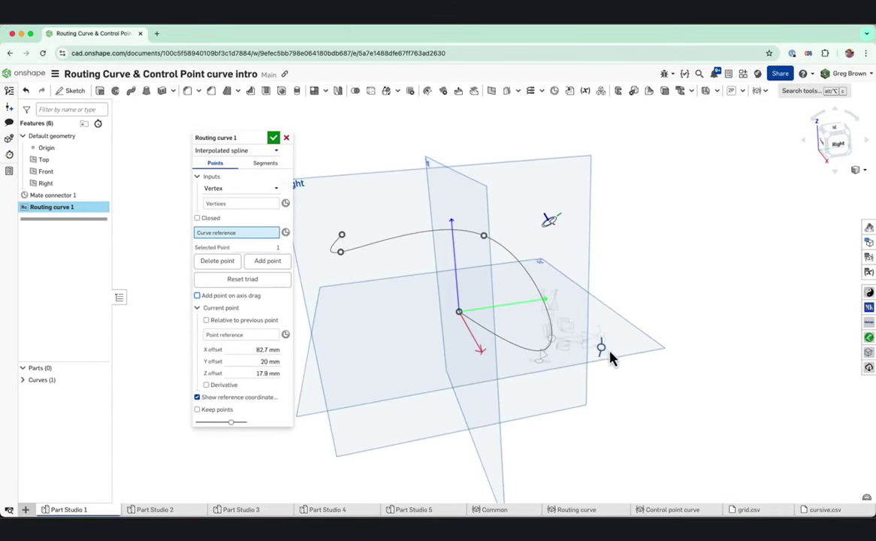
pyautogui.moveTo(600, 367)
pyautogui.mouseDown(button='right')
pyautogui.moveTo(565, 377)
pyautogui.moveTo(597, 353)
pyautogui.mouseUp(button='right')
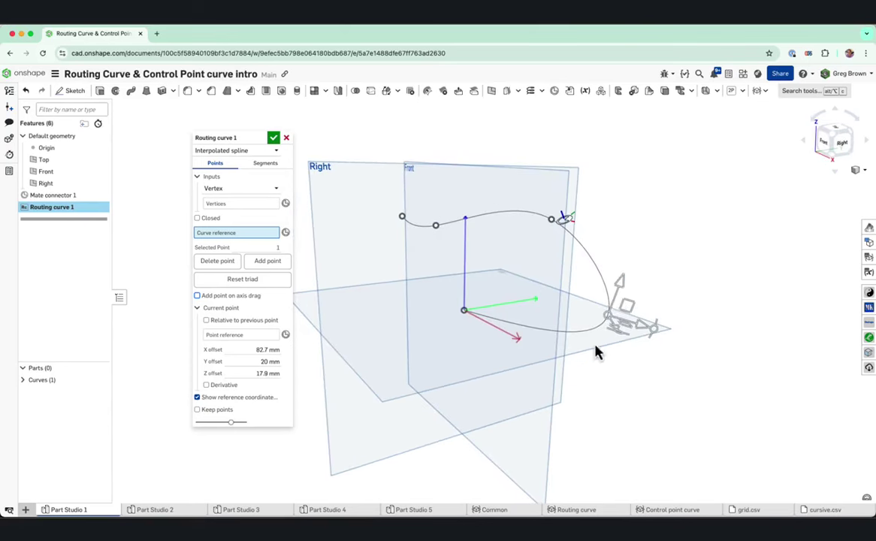
pyautogui.moveTo(617, 300)
pyautogui.mouseDown()
pyautogui.moveTo(631, 268)
pyautogui.moveTo(615, 297)
pyautogui.mouseUp()
pyautogui.moveTo(548, 293); pyautogui.dragTo(635, 297, button='right')
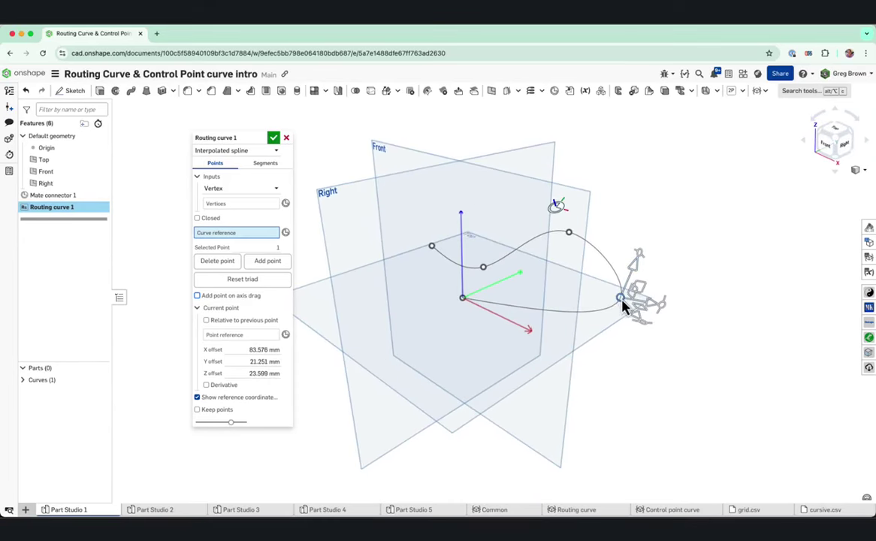
# Reset the rotated triad of point 1 to the default axes and lower the point to a Z offset of about 22.5 mm
pyautogui.click(569, 234)
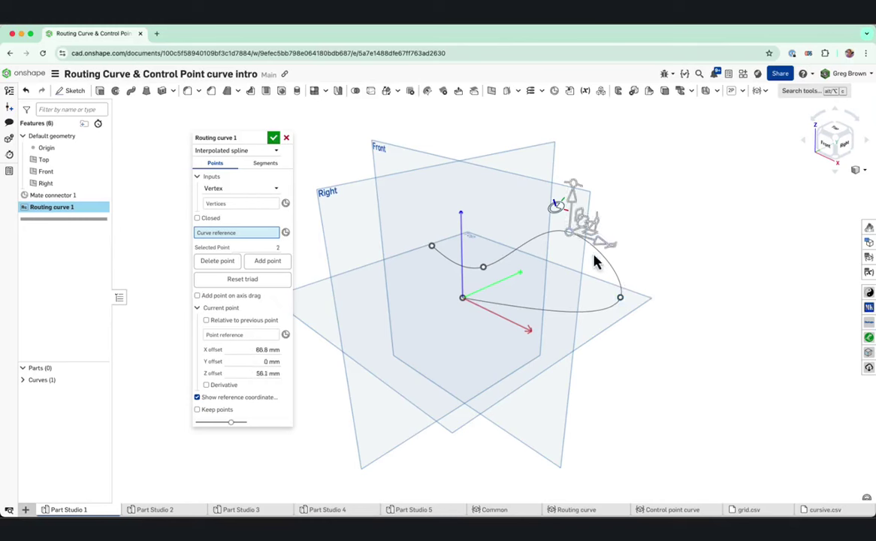
pyautogui.moveTo(589, 255); pyautogui.dragTo(596, 295, button='middle')
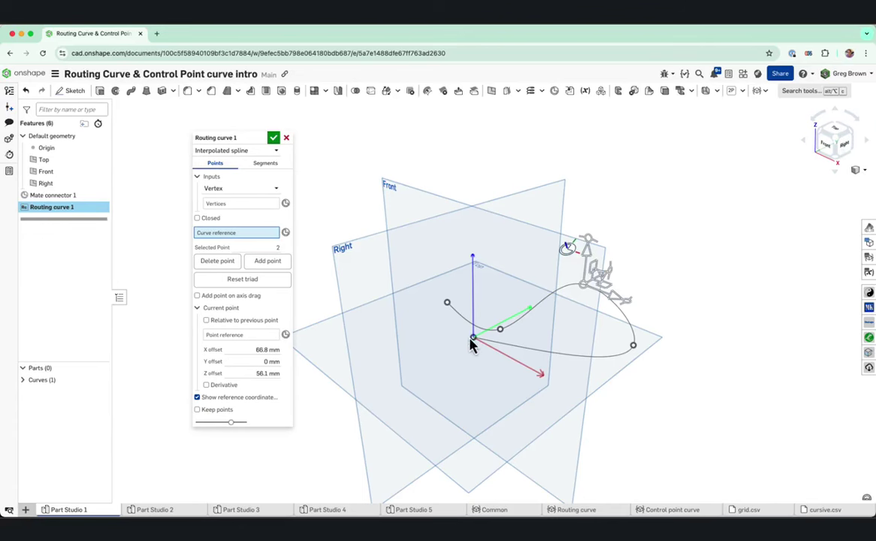
pyautogui.moveTo(481, 356); pyautogui.dragTo(573, 323, button='right')
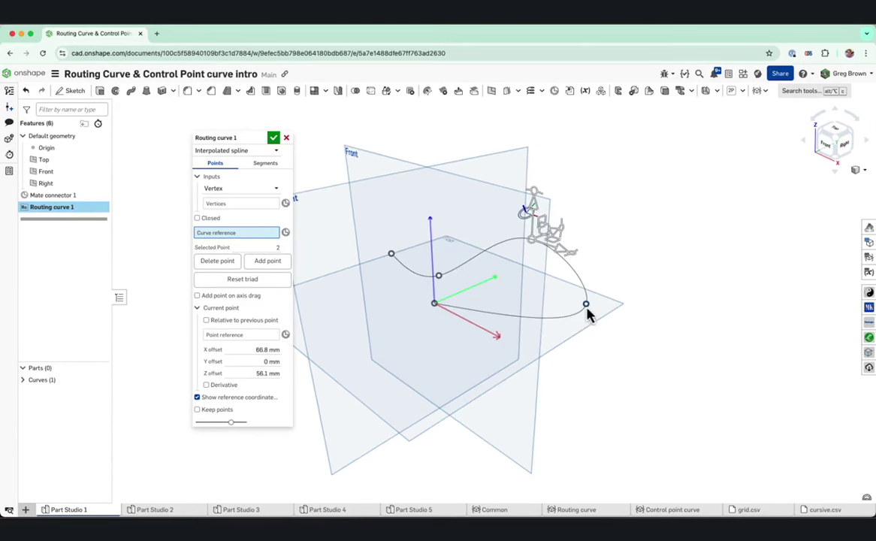
pyautogui.click(585, 306)
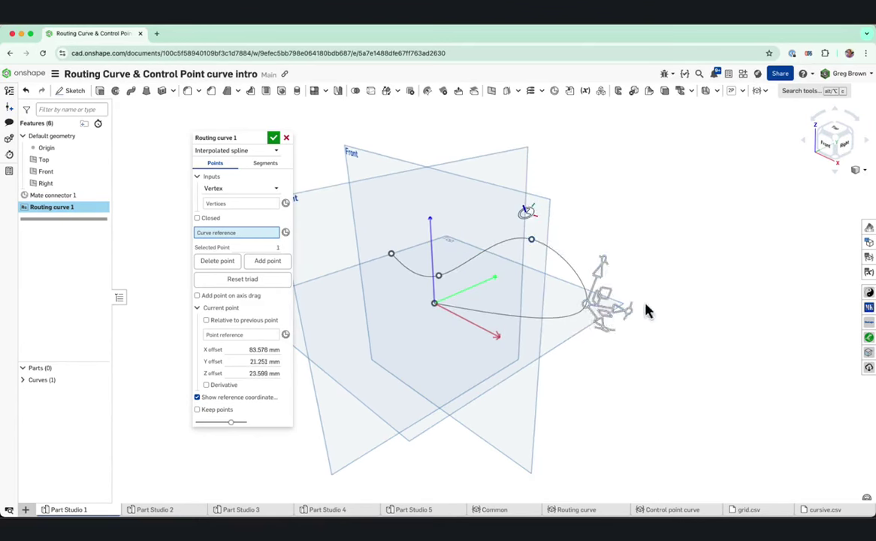
pyautogui.click(257, 280)
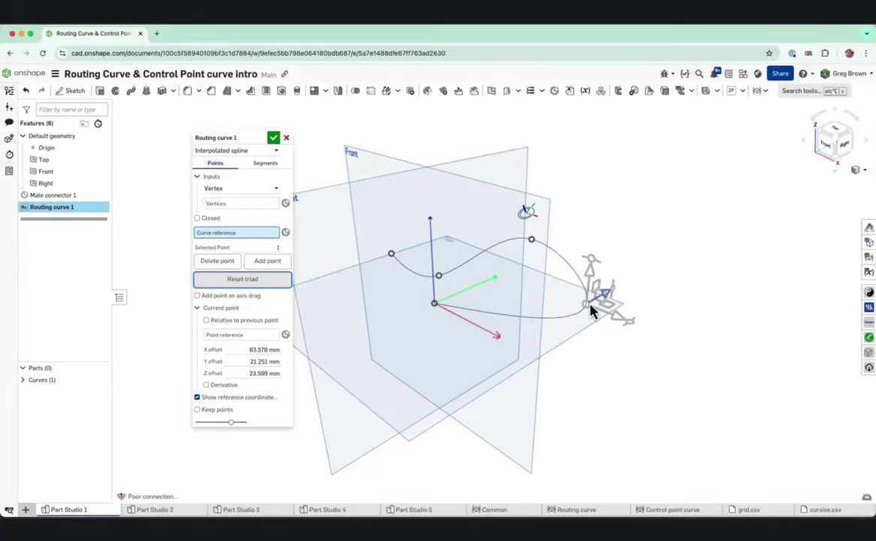
pyautogui.moveTo(588, 297); pyautogui.dragTo(589, 291)
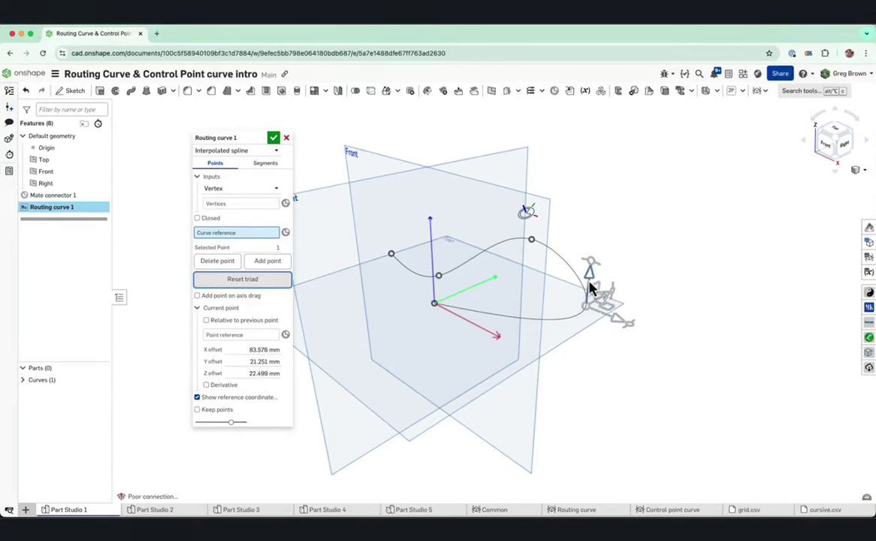
# Set point 1's offsets to X 80 mm, Y 20 mm and Z 20 mm
pyautogui.click(246, 351)
pyautogui.write('80')
pyautogui.press('Return')
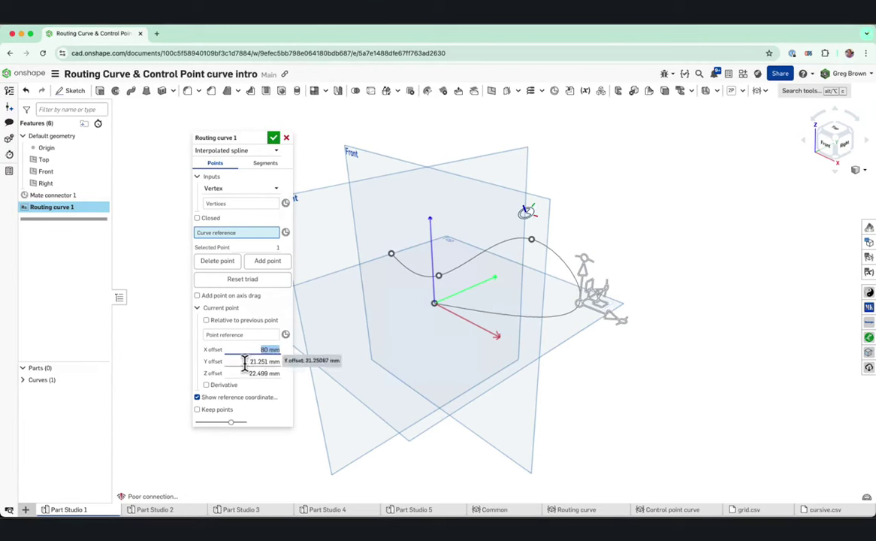
pyautogui.click(244, 362)
pyautogui.write('20')
pyautogui.press('Return')
pyautogui.click(244, 371)
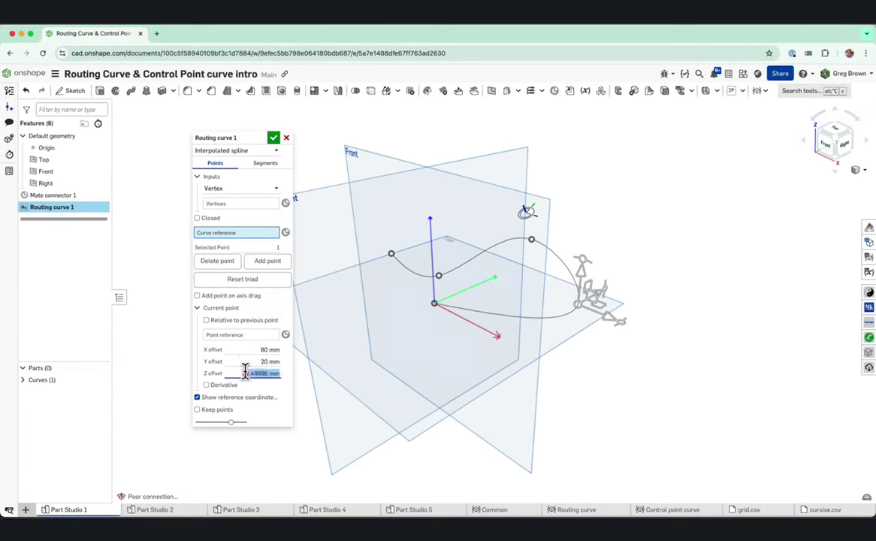
pyautogui.write('20')
pyautogui.press('Return')
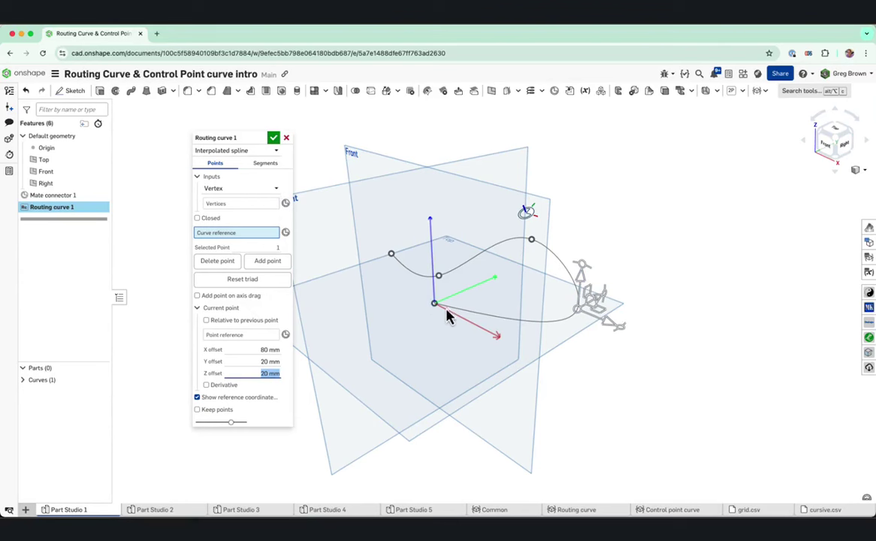
# Attach point 2 of the routing curve to Mate connector 1 as its point reference and accept the feature
pyautogui.click(532, 243)
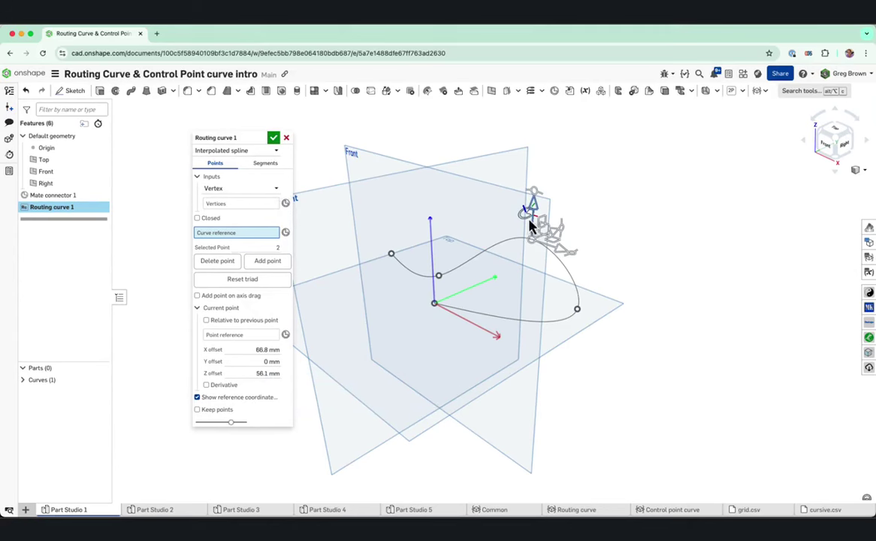
pyautogui.moveTo(574, 240); pyautogui.dragTo(598, 250, button='right')
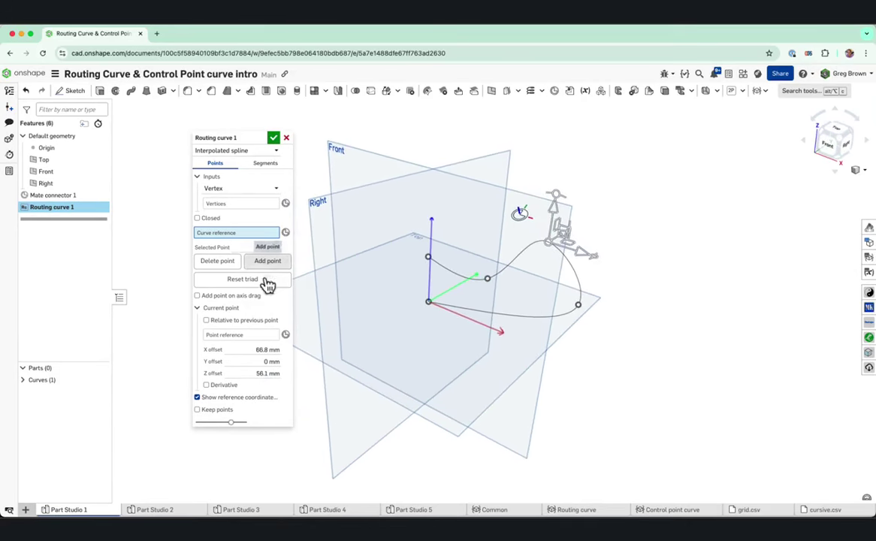
pyautogui.click(226, 339)
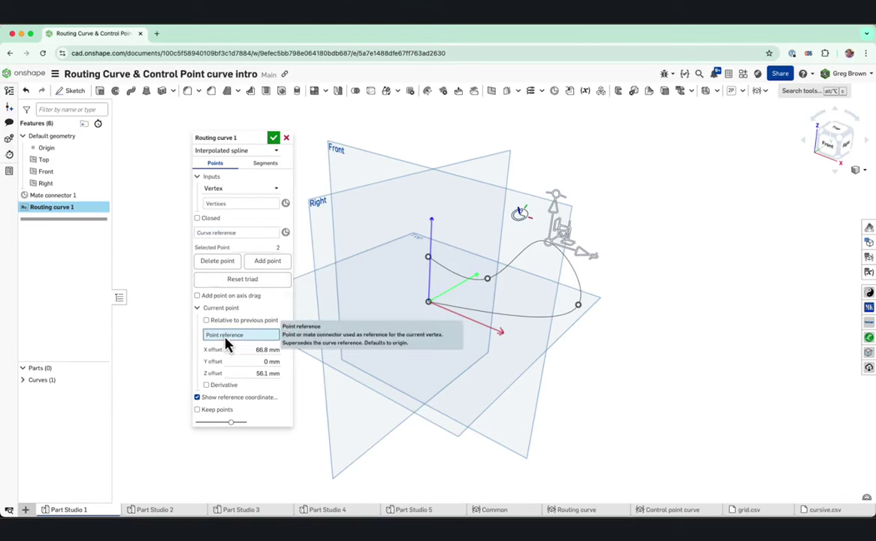
pyautogui.click(521, 217)
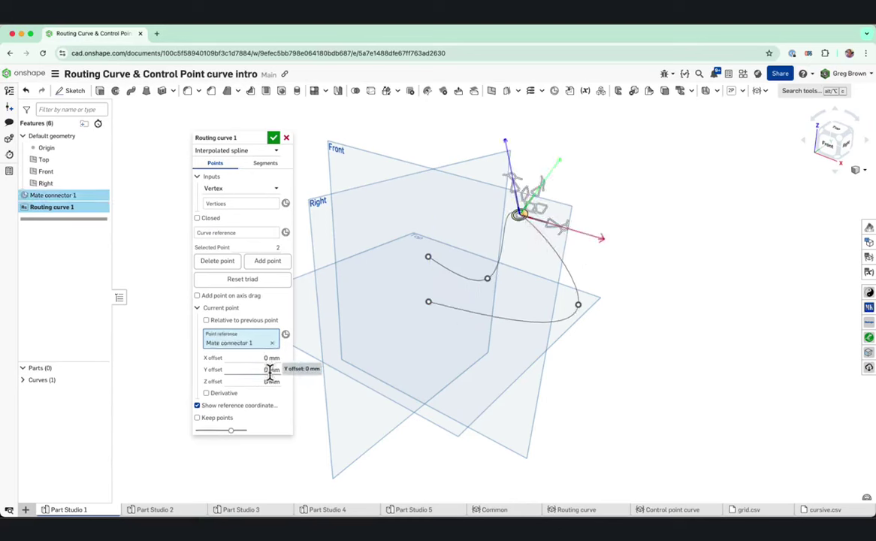
pyautogui.moveTo(515, 250)
pyautogui.mouseDown(button='right')
pyautogui.moveTo(524, 237)
pyautogui.moveTo(540, 242)
pyautogui.moveTo(516, 242)
pyautogui.moveTo(515, 256)
pyautogui.mouseUp(button='right')
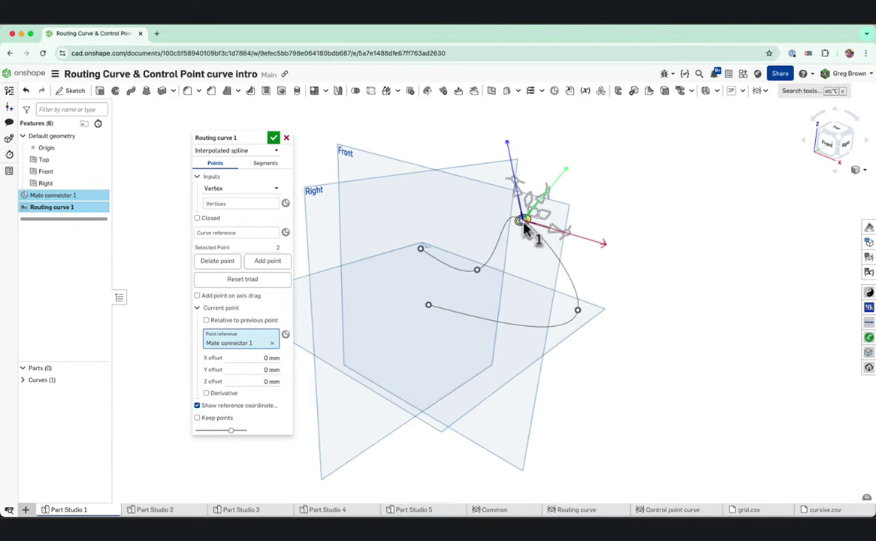
pyautogui.click(272, 141)
pyautogui.moveTo(388, 206); pyautogui.dragTo(415, 227, button='right')
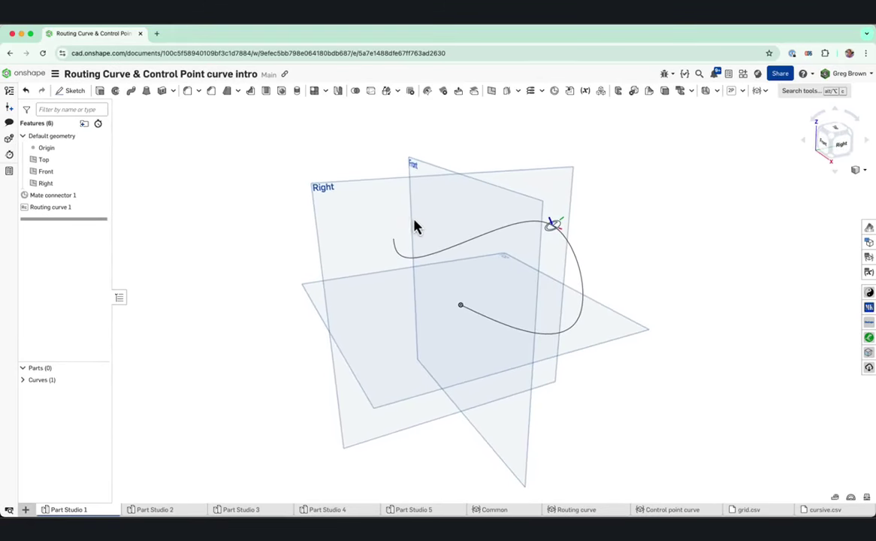
# Edit Mate connector 1 with the final result displayed, raise its Z translation to 80 mm and accept the change
pyautogui.rightClick(71, 198)
pyautogui.click(100, 220)
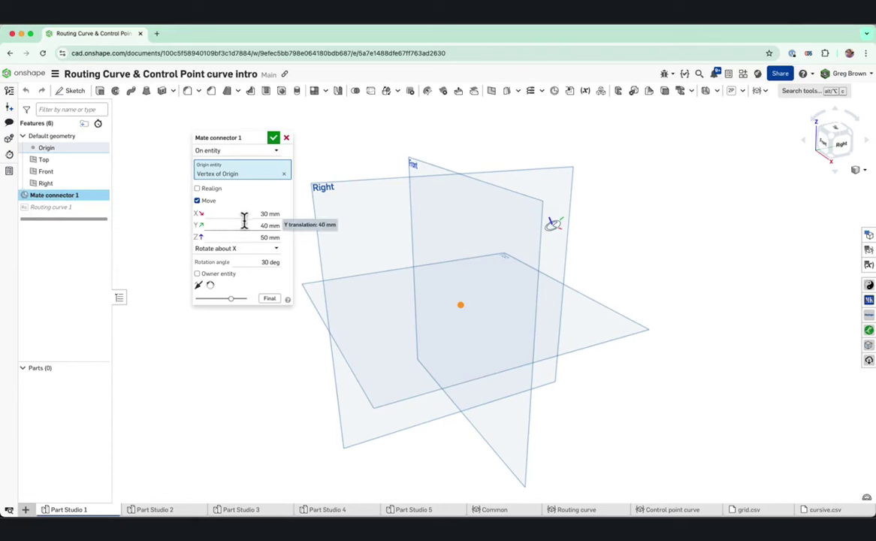
pyautogui.click(270, 298)
pyautogui.click(258, 237)
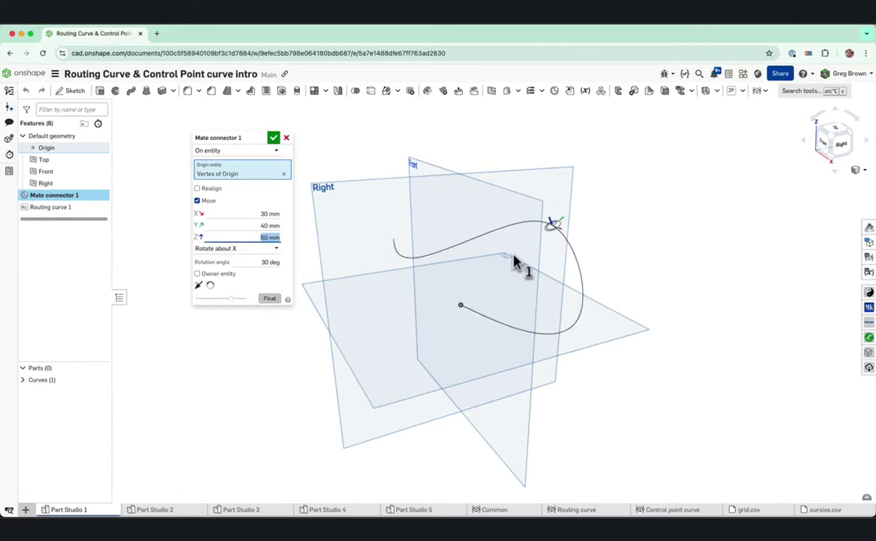
pyautogui.press('Up')
pyautogui.press('Up')
pyautogui.press('Up')
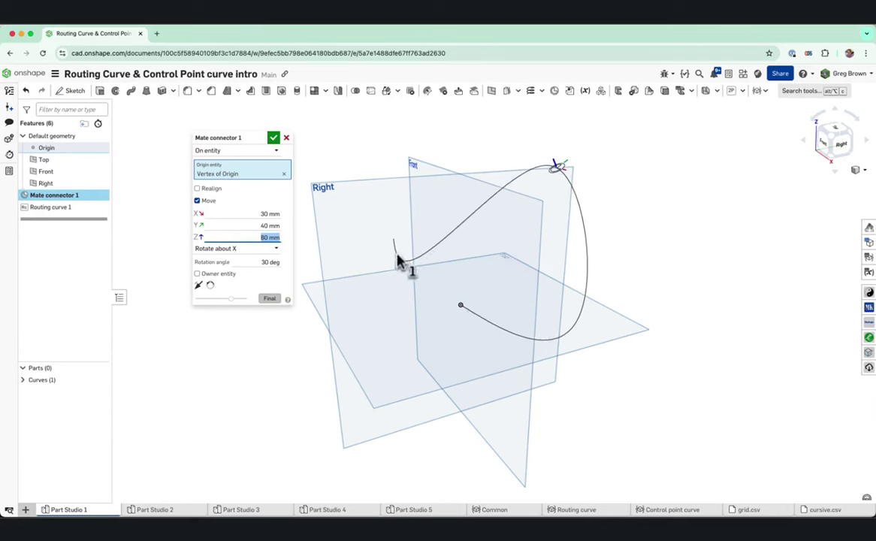
pyautogui.click(273, 138)
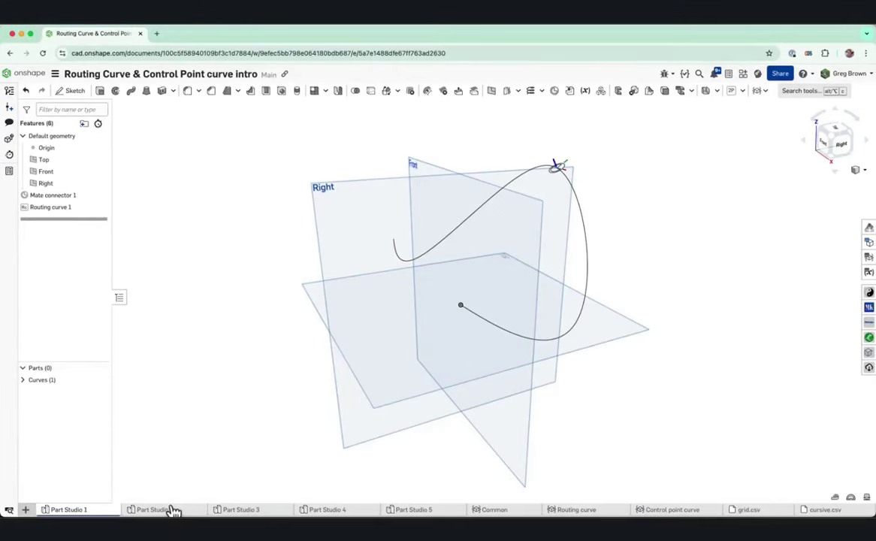
# Open Part Studio 2 and temporarily show Sketch 1 to inspect its profile
pyautogui.click(170, 510)
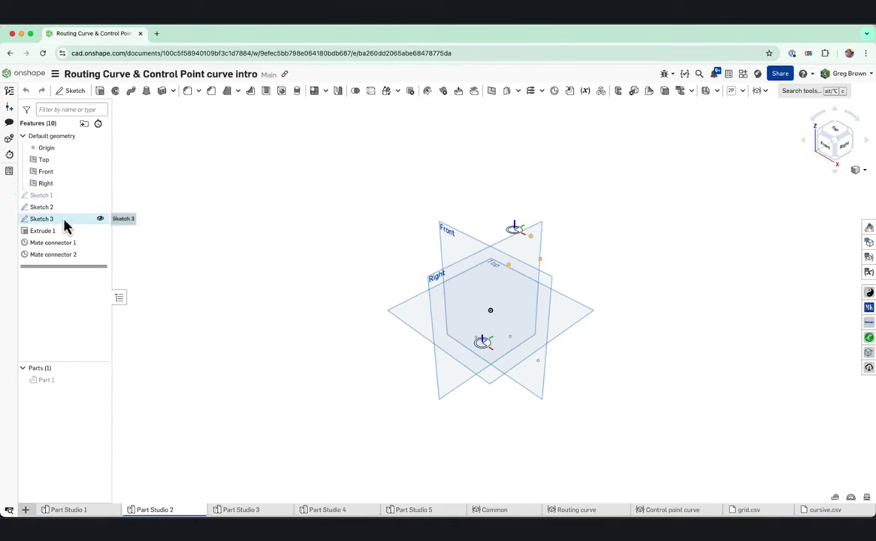
pyautogui.click(101, 197)
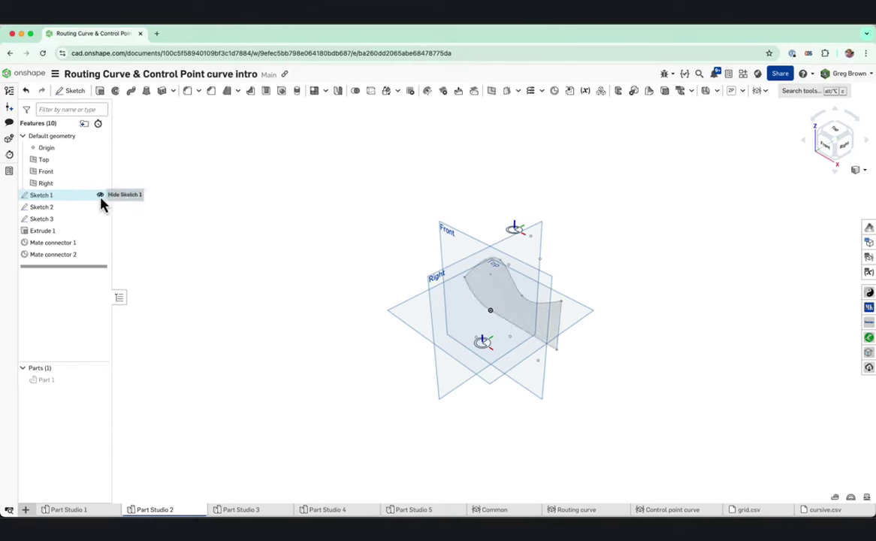
pyautogui.click(100, 195)
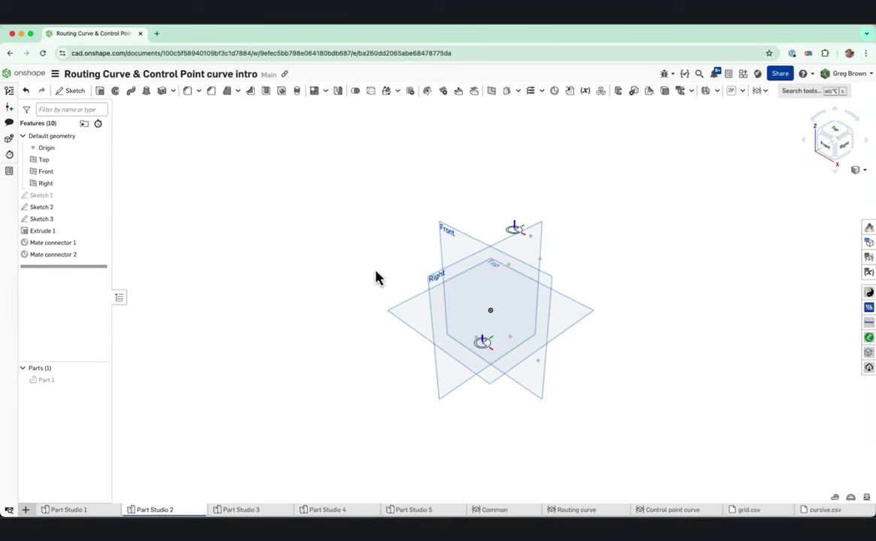
pyautogui.scroll(3, 525, 337)
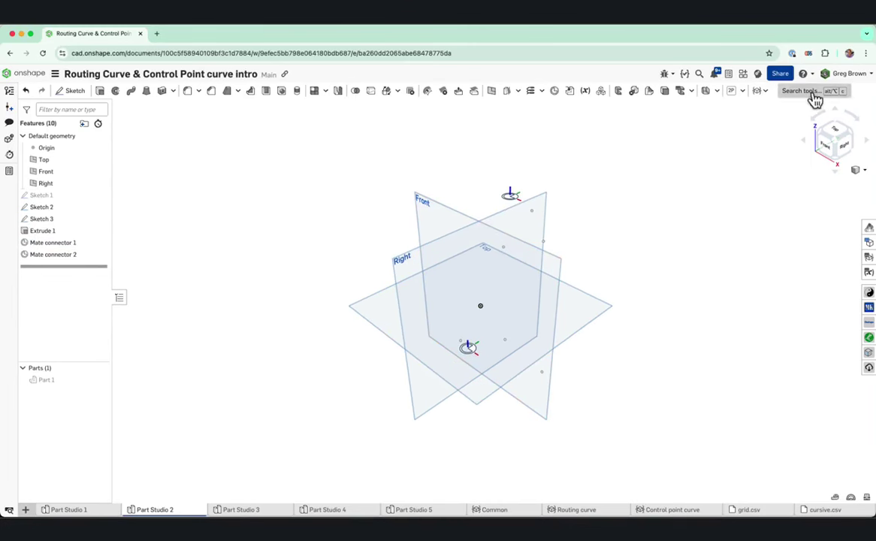
# Start an interpolated Routing curve through Mate connector 1, one Sketch 2 vertex, two Sketch 3 vertices and Mate connector 2
pyautogui.click(767, 92)
pyautogui.click(790, 122)
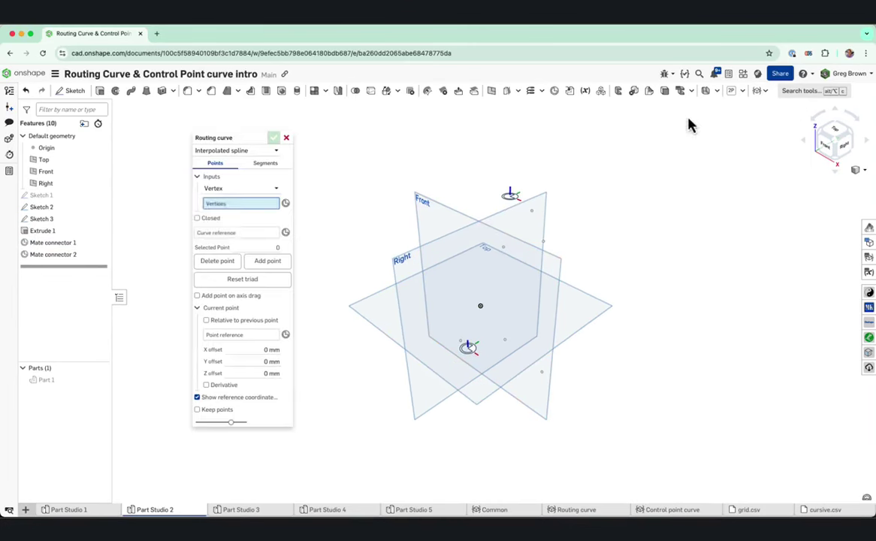
pyautogui.scroll(2, 534, 351)
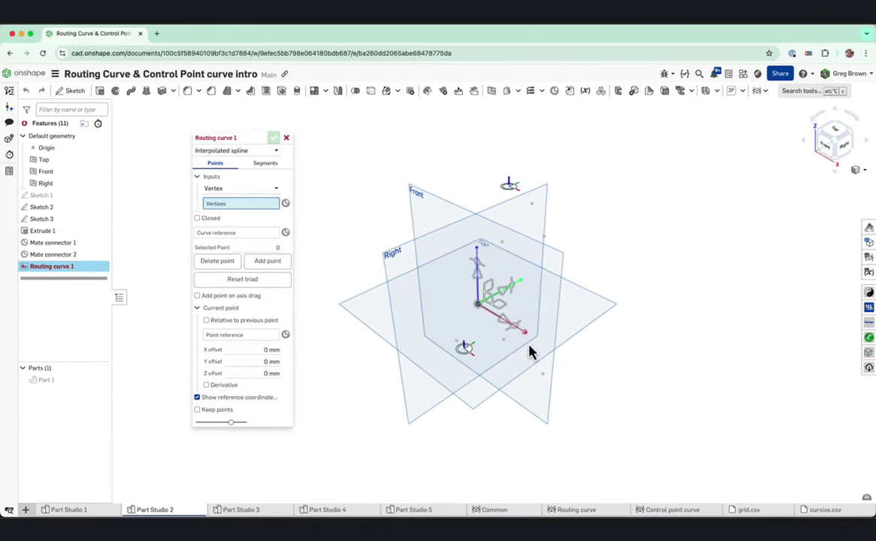
pyautogui.click(463, 357)
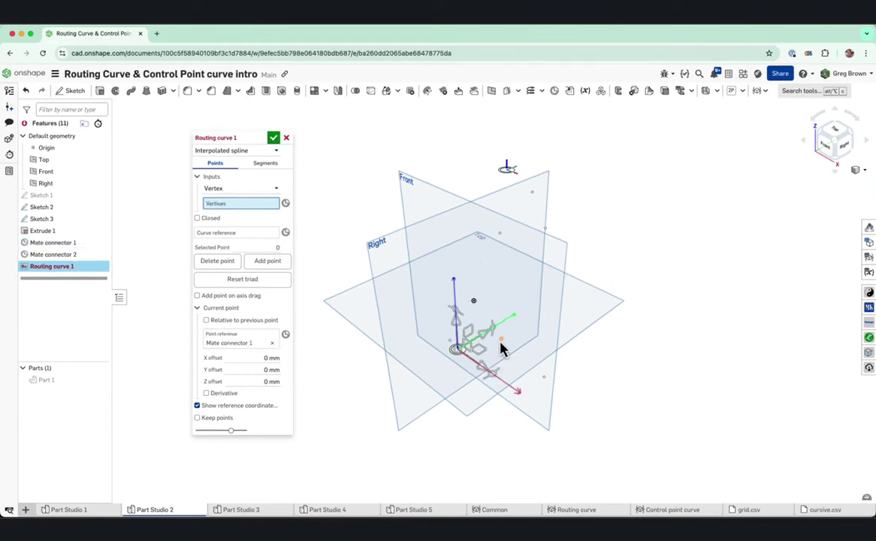
pyautogui.click(501, 342)
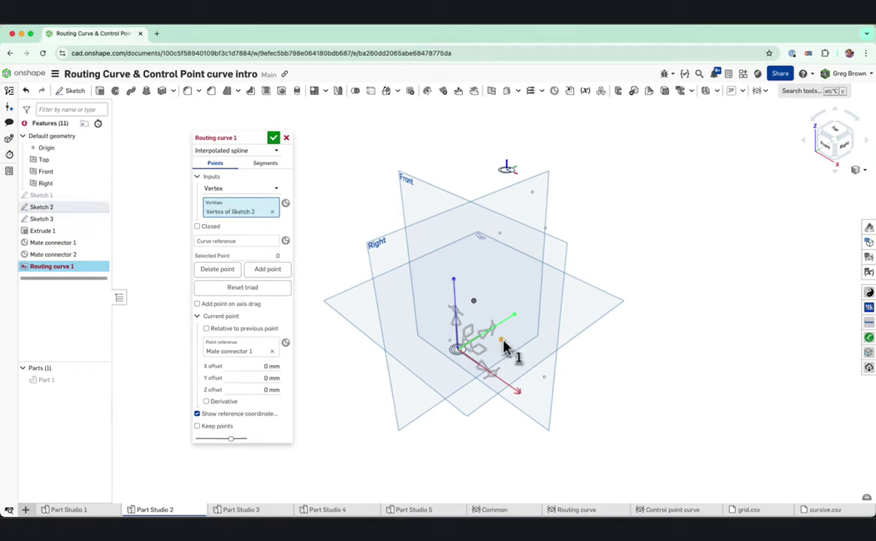
pyautogui.click(545, 232)
pyautogui.click(532, 193)
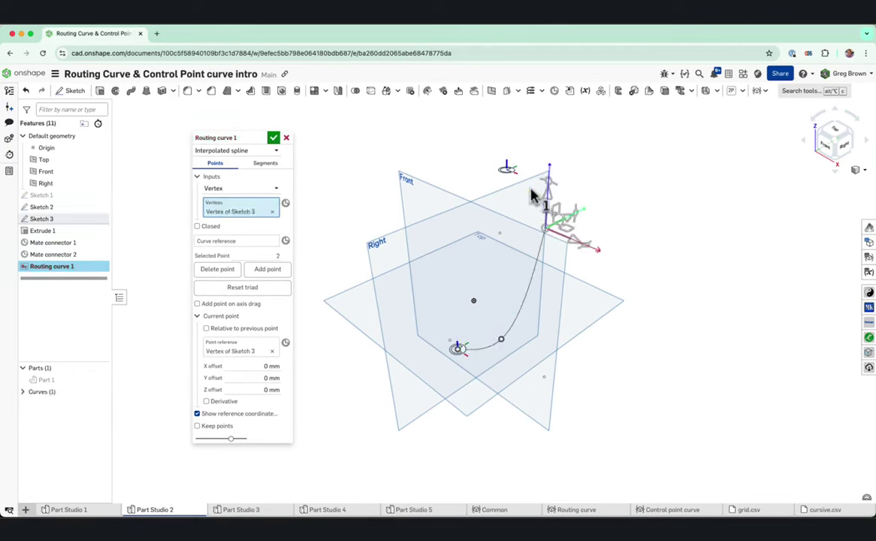
pyautogui.click(513, 176)
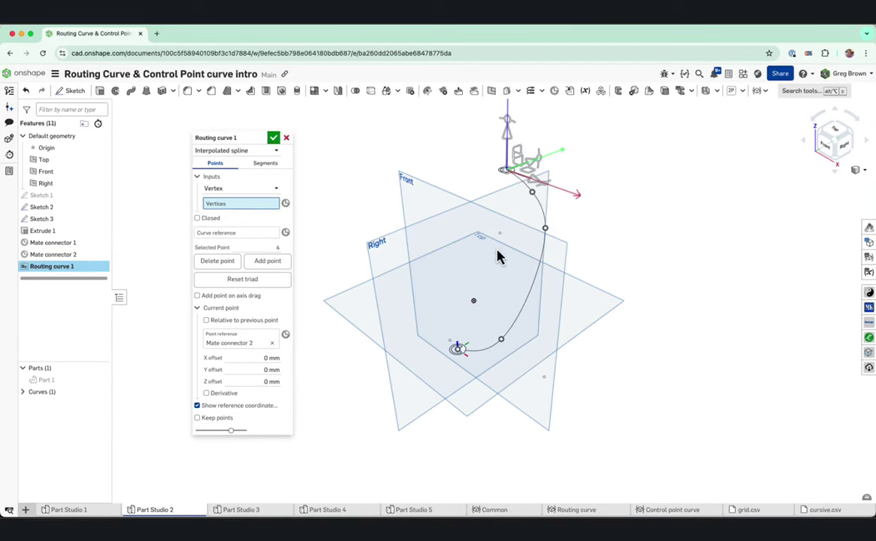
# Check the point references of the individual curve points, including the mate connector at each end, and accept the routing curve
pyautogui.moveTo(499, 254); pyautogui.dragTo(474, 265, button='right')
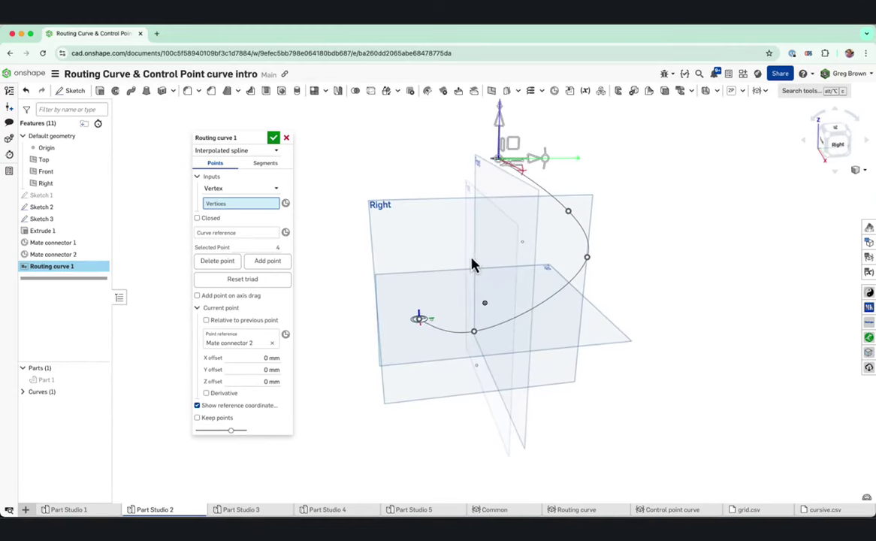
pyautogui.click(587, 259)
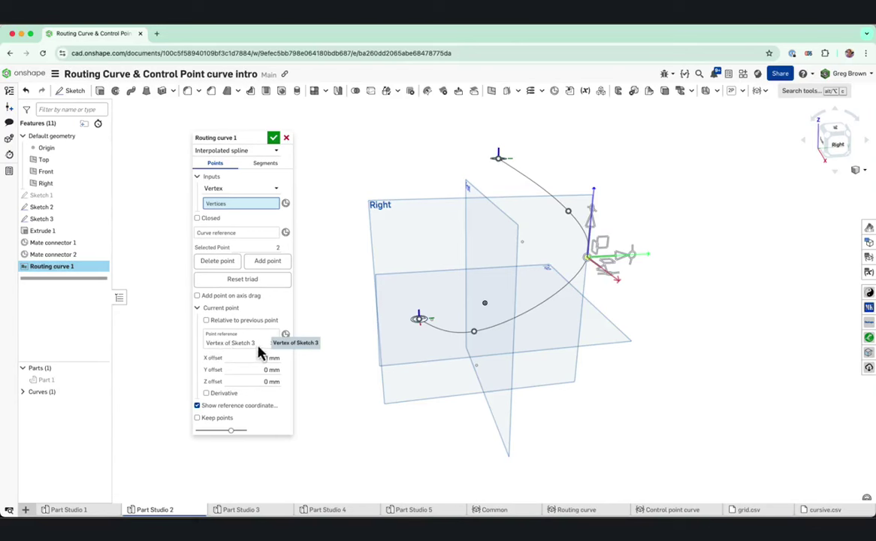
pyautogui.click(420, 328)
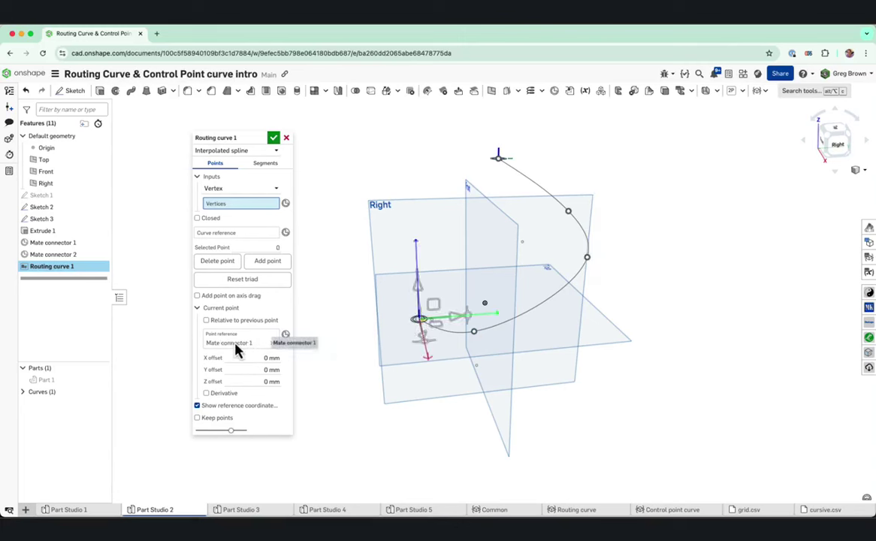
pyautogui.click(569, 211)
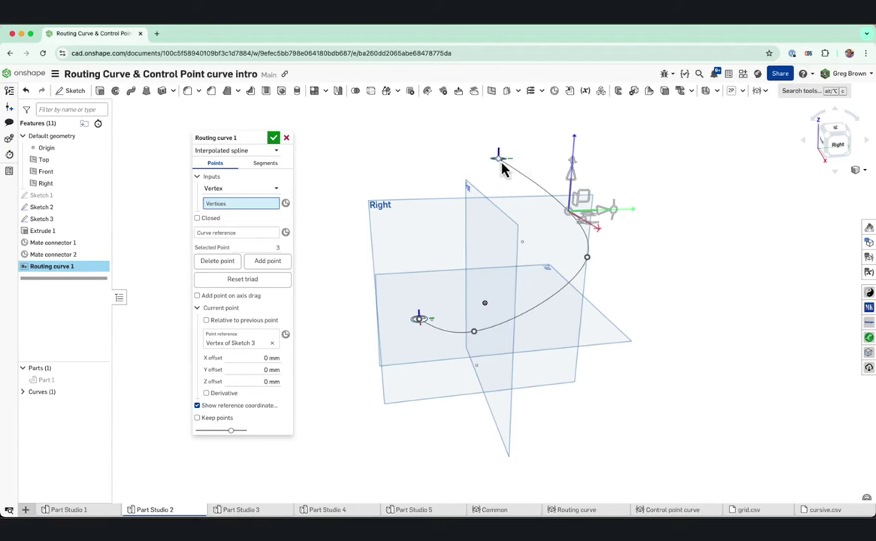
pyautogui.click(501, 164)
pyautogui.moveTo(468, 293); pyautogui.dragTo(480, 272, button='right')
pyautogui.click(273, 139)
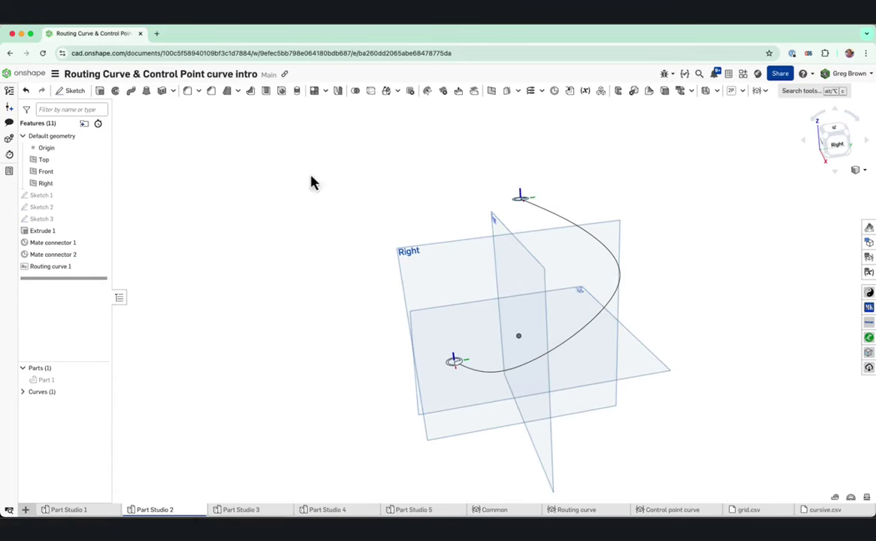
# Edit Sketch 3 with the final result displayed, move its upper curve point up and the lower one to about Y 75, Z 6 mm, and accept
pyautogui.rightClick(67, 220)
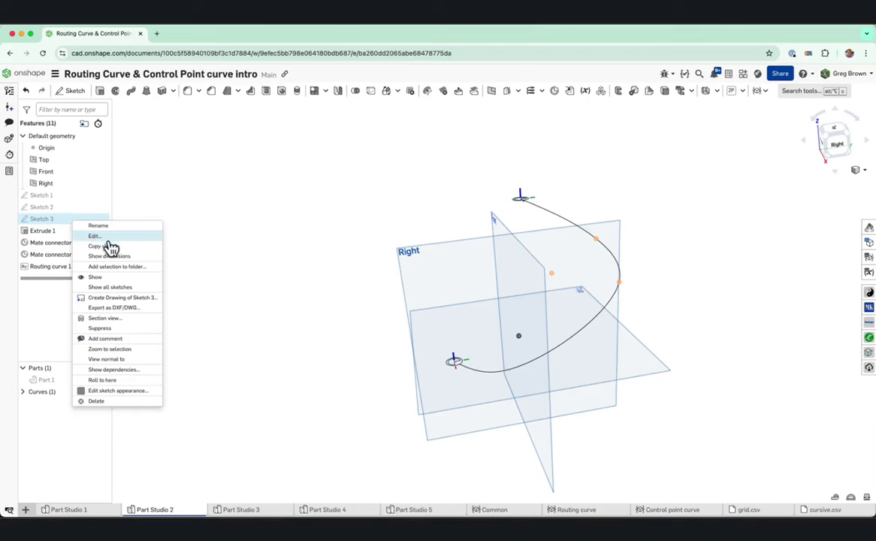
pyautogui.click(109, 237)
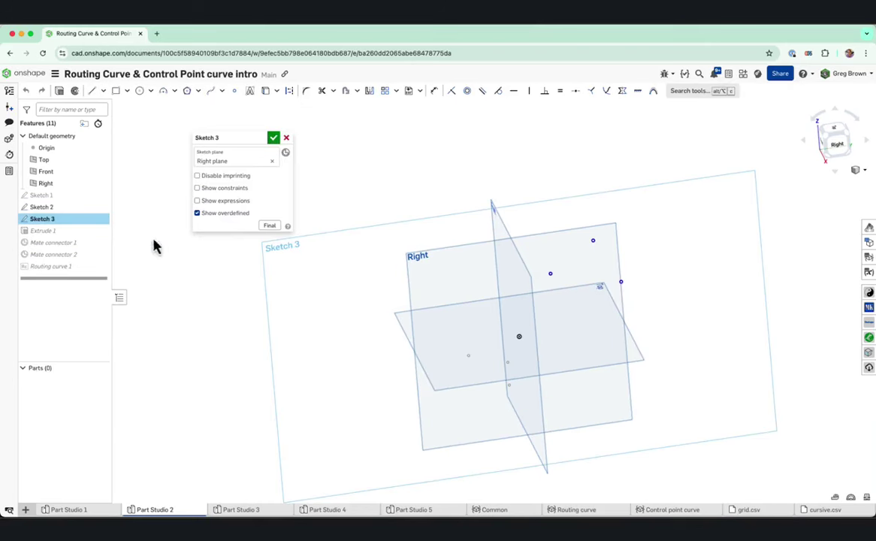
pyautogui.click(269, 225)
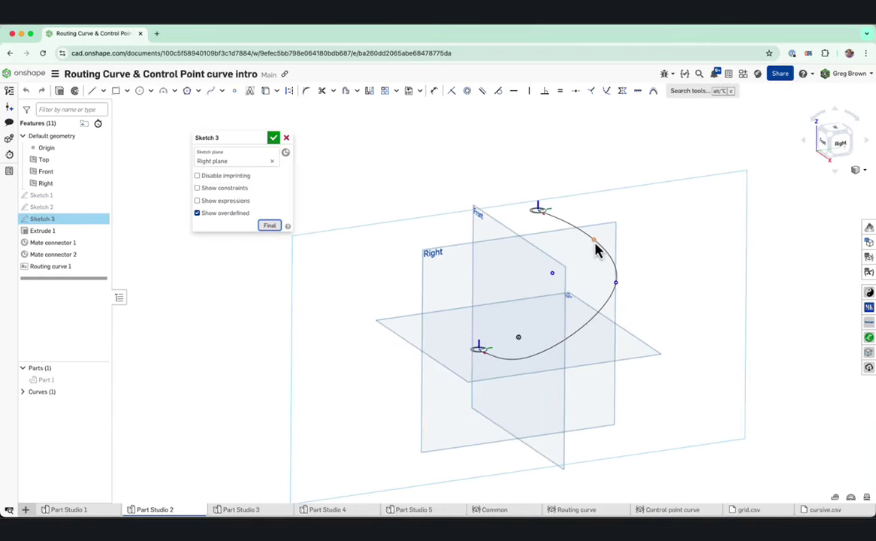
pyautogui.moveTo(594, 243); pyautogui.dragTo(597, 231)
pyautogui.moveTo(616, 283); pyautogui.dragTo(616, 316)
pyautogui.moveTo(661, 300); pyautogui.dragTo(665, 317, button='right')
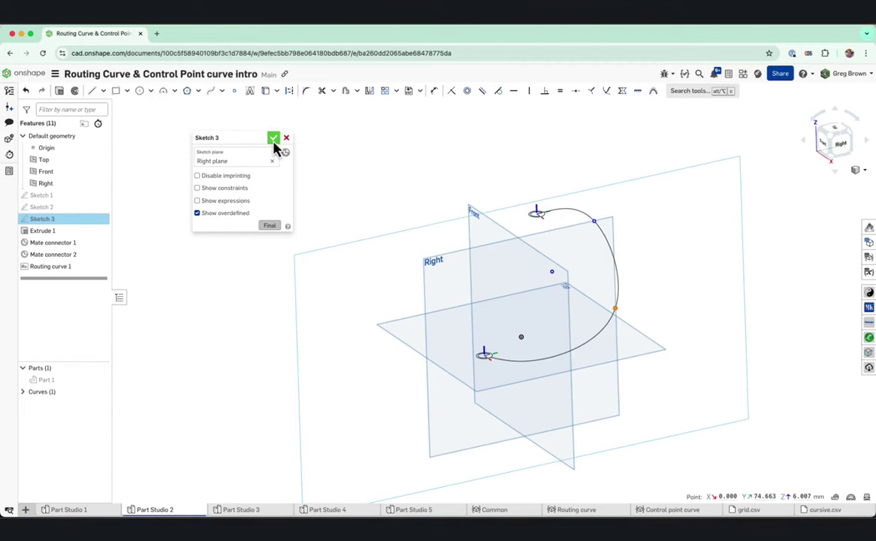
pyautogui.click(274, 138)
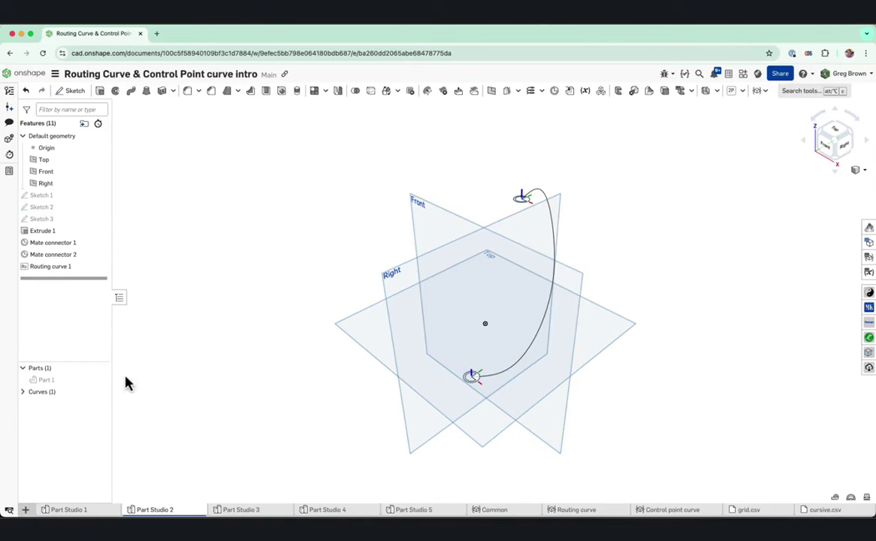
# Hide the first routing curve and show Part 1, turned so that its wavy front edge faces the viewer
pyautogui.click(99, 392)
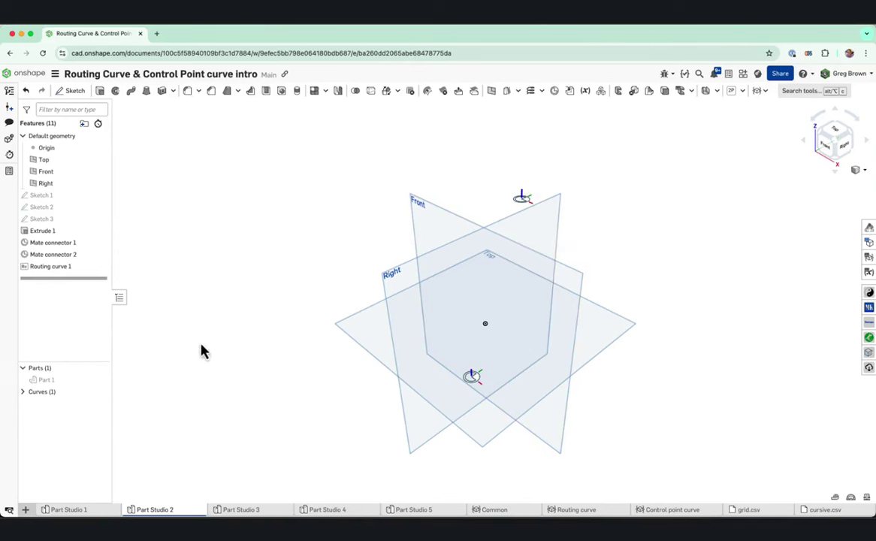
pyautogui.click(99, 381)
pyautogui.moveTo(260, 306); pyautogui.dragTo(434, 332, button='right')
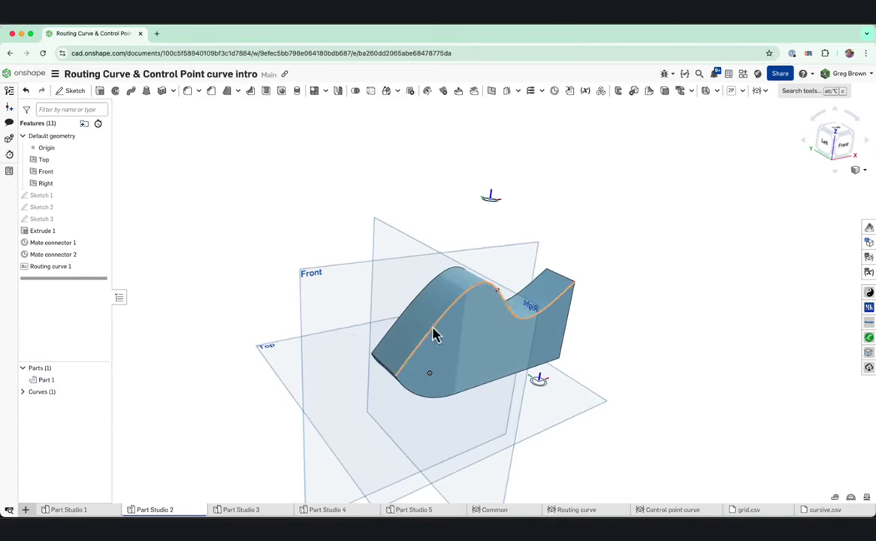
pyautogui.moveTo(394, 370)
pyautogui.mouseDown(button='right')
pyautogui.moveTo(450, 344)
pyautogui.moveTo(441, 357)
pyautogui.mouseUp(button='right')
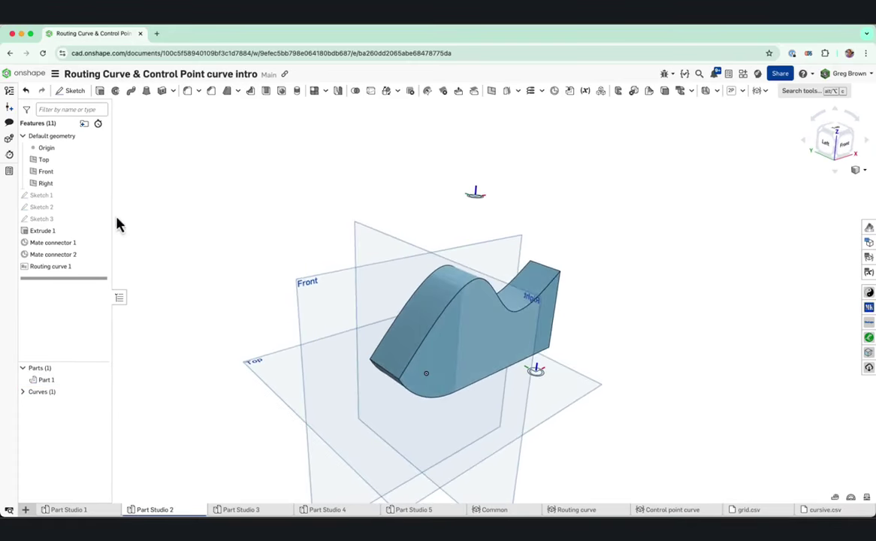
# Show Sketch 1 and temporarily hide Part 1 to examine the profile behind the extrusion
pyautogui.click(100, 194)
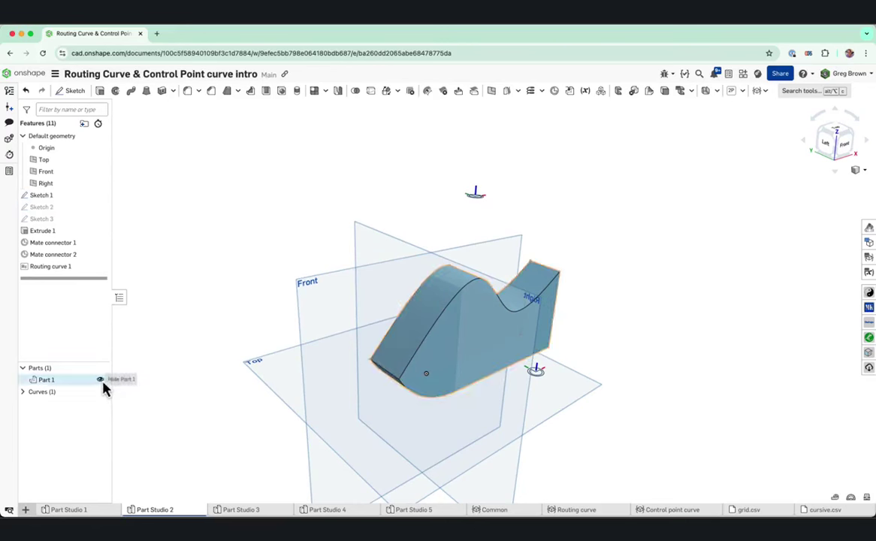
pyautogui.click(100, 381)
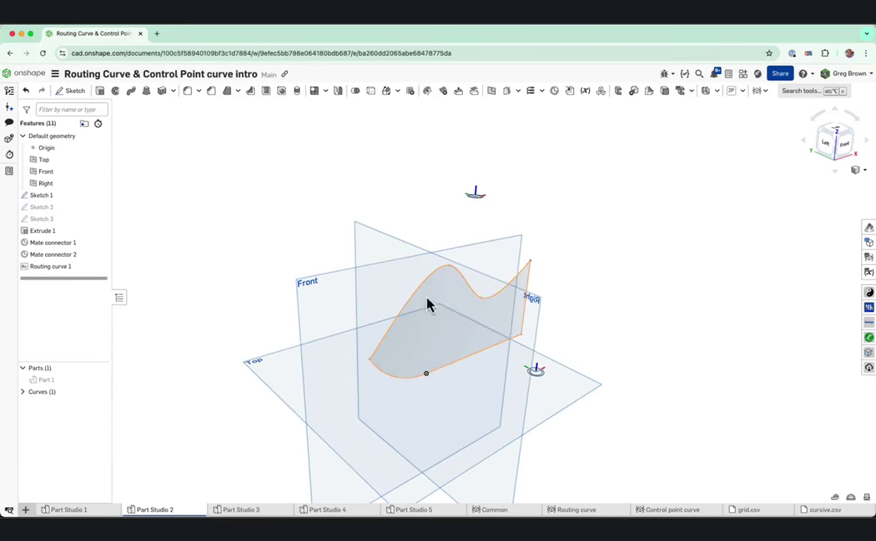
pyautogui.click(106, 197)
pyautogui.click(101, 381)
pyautogui.click(643, 203)
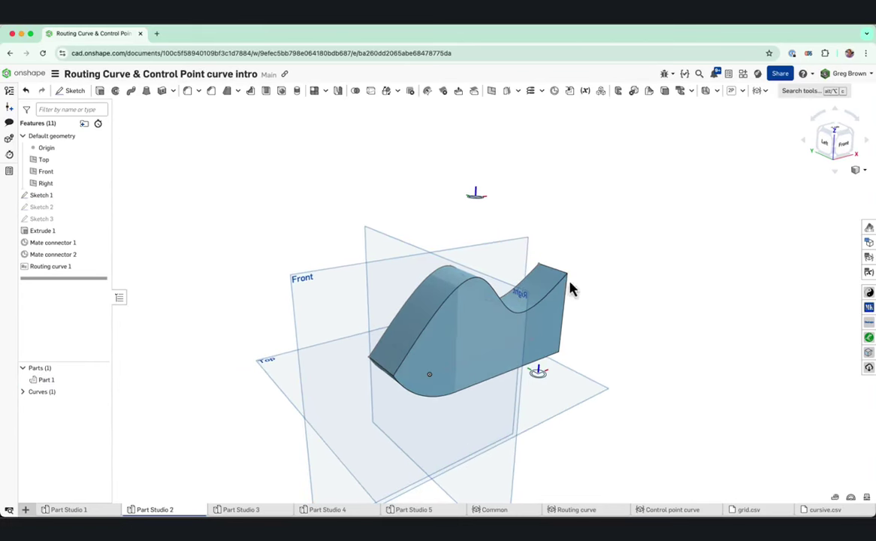
# Create a Routing curve with Edge input from Part 1's wavy front edge, process it with 22 samples, and accept it
pyautogui.click(768, 92)
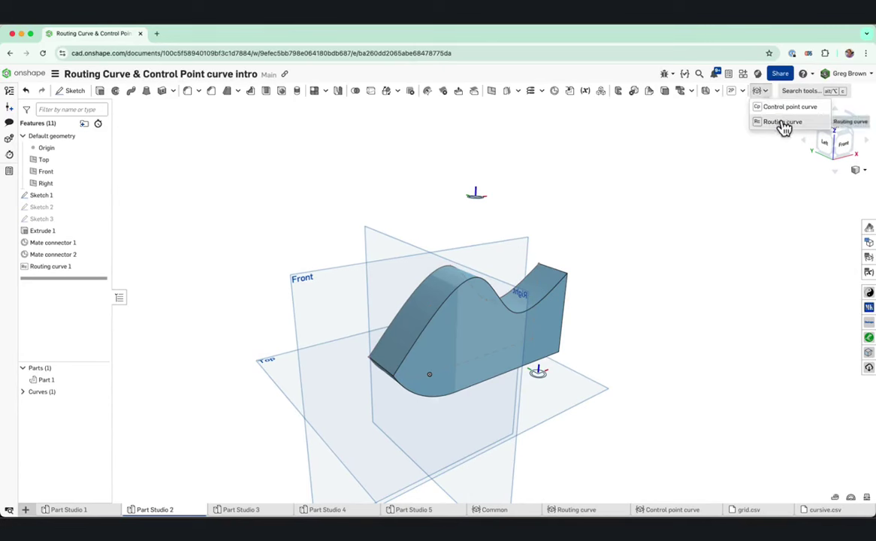
pyautogui.click(781, 123)
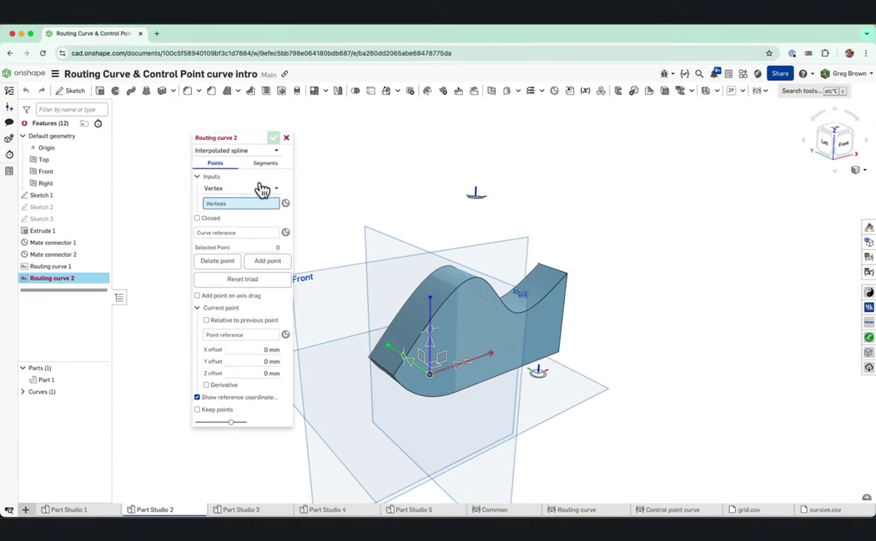
pyautogui.click(220, 190)
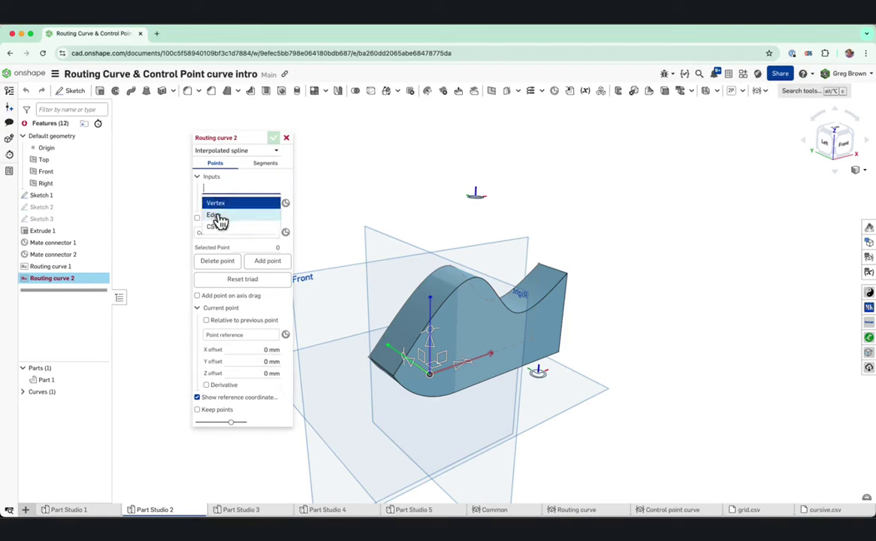
pyautogui.click(220, 216)
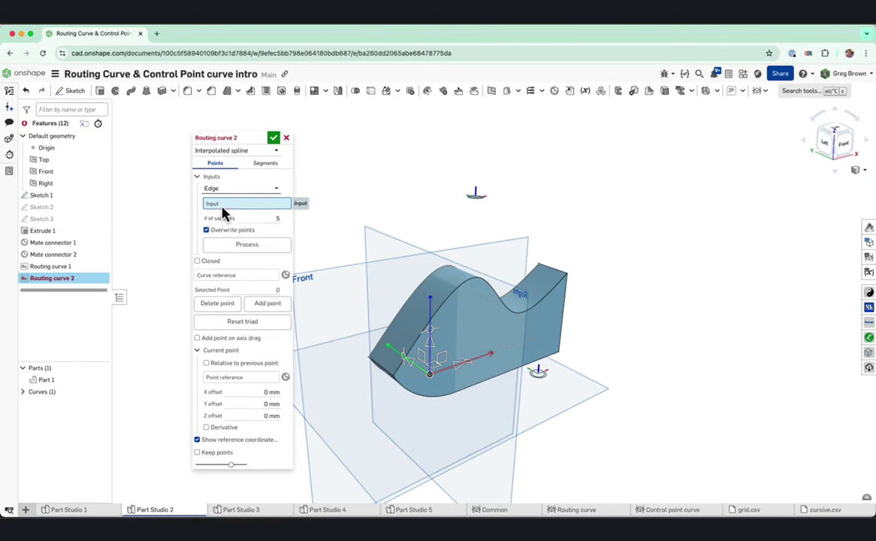
pyautogui.click(452, 300)
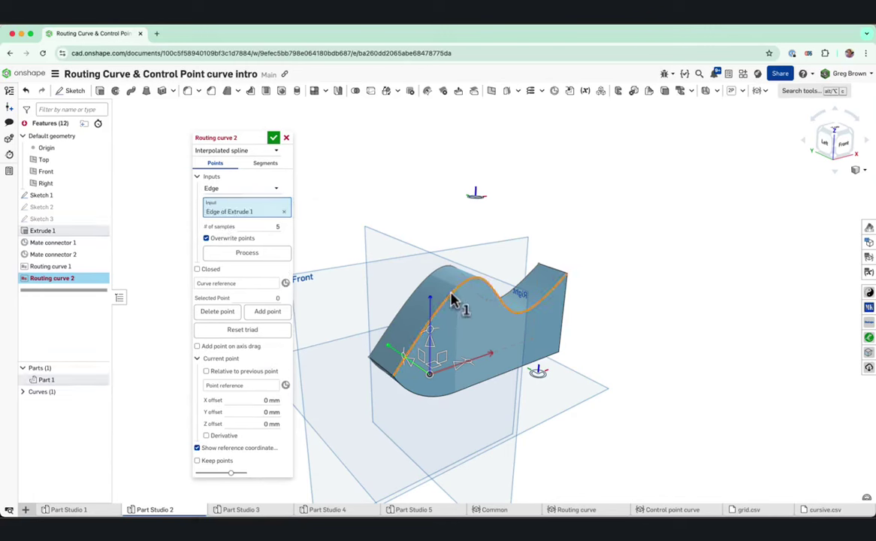
pyautogui.click(265, 226)
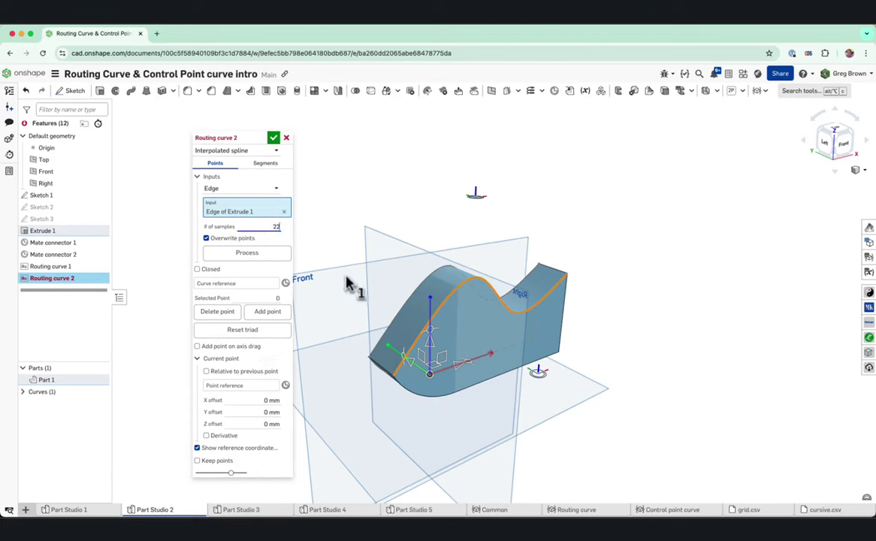
pyautogui.click(260, 255)
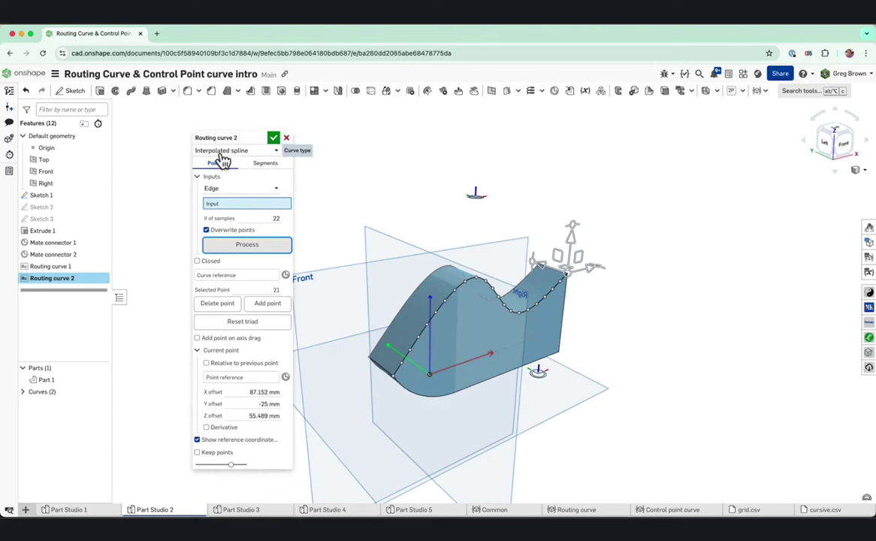
pyautogui.click(273, 140)
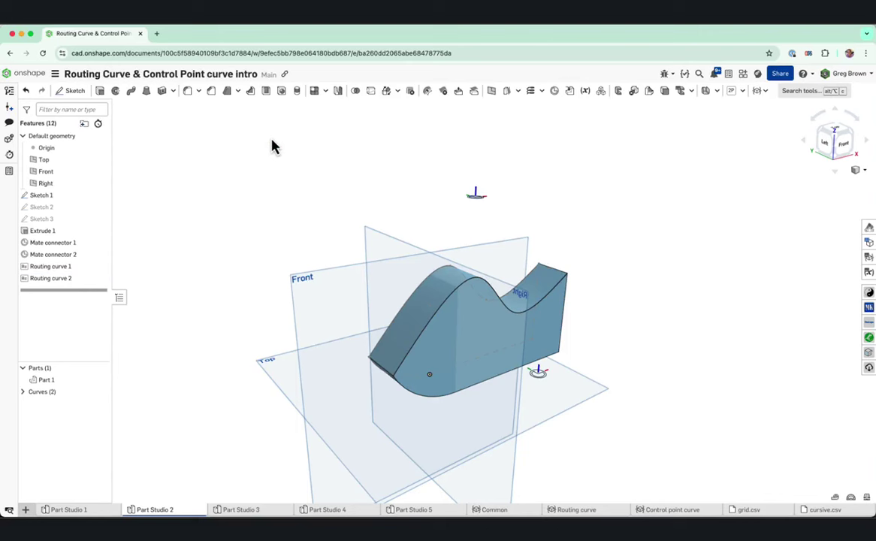
# Hide Part 1 and Sketch 1 to leave the sampled routing curve on its own
pyautogui.click(100, 379)
pyautogui.moveTo(317, 311); pyautogui.dragTo(322, 312, button='right')
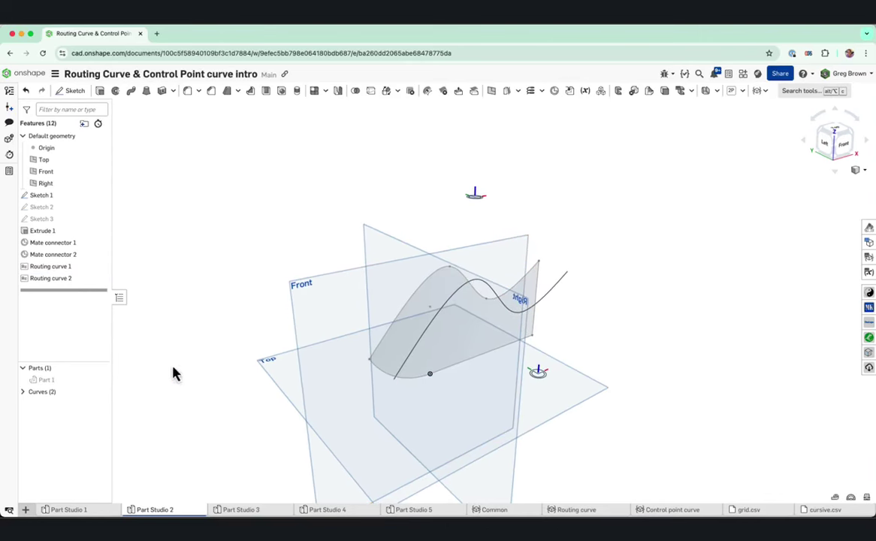
pyautogui.click(100, 195)
pyautogui.moveTo(318, 268)
pyautogui.mouseDown(button='right')
pyautogui.moveTo(298, 250)
pyautogui.moveTo(372, 284)
pyautogui.mouseUp(button='right')
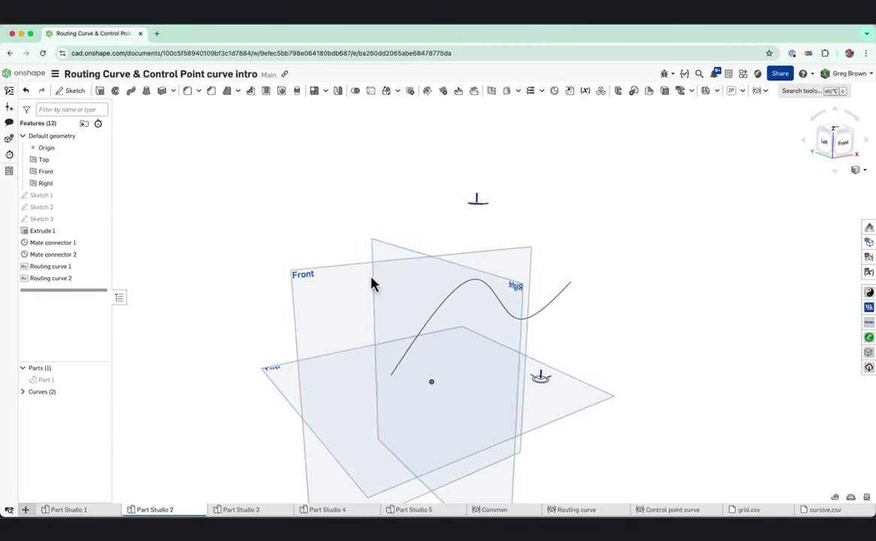
# Edit the sampled routing curve and move point 8, near its crest, along the Y axis to a Y offset of about -38.9 mm
pyautogui.rightClick(464, 290)
pyautogui.click(488, 291)
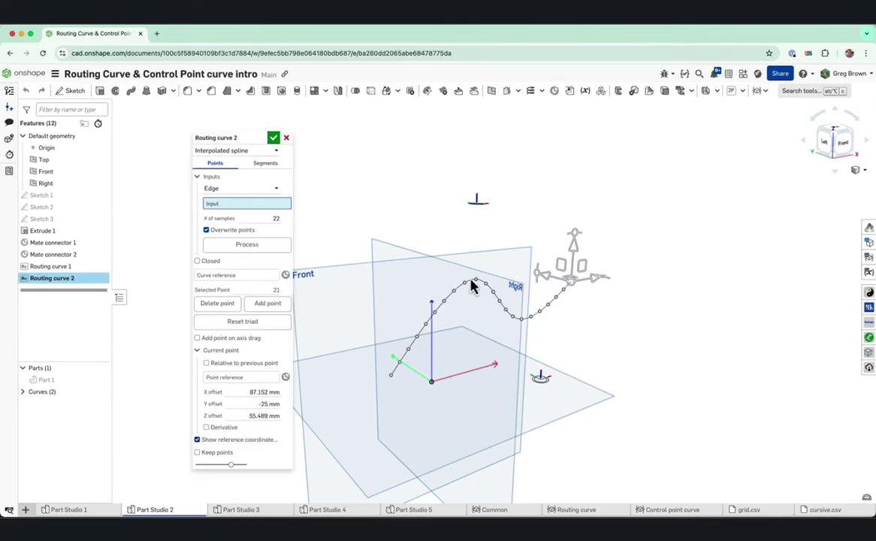
pyautogui.click(476, 281)
pyautogui.moveTo(471, 308); pyautogui.dragTo(463, 288, button='right')
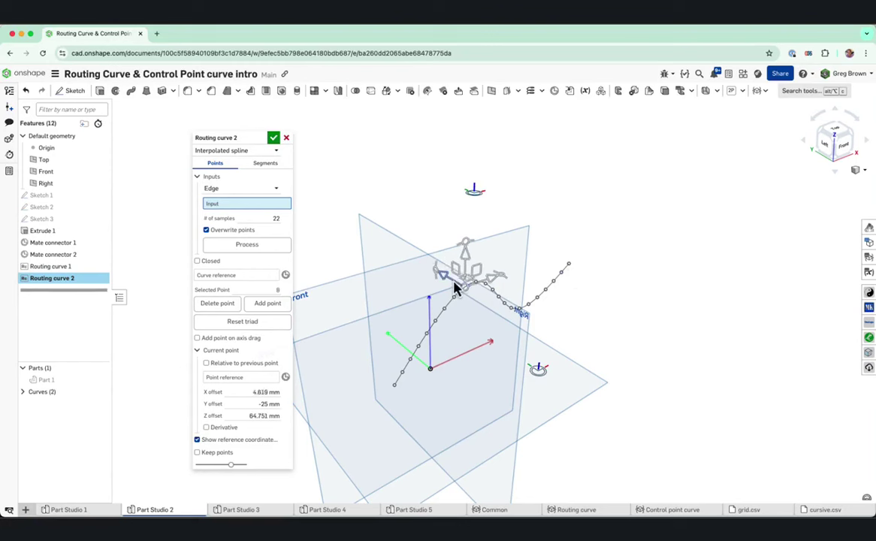
pyautogui.click(455, 288)
pyautogui.moveTo(463, 295); pyautogui.dragTo(473, 308)
pyautogui.scroll(5, 468, 296)
pyautogui.moveTo(468, 296)
pyautogui.mouseDown(button='right')
pyautogui.moveTo(489, 312)
pyautogui.moveTo(474, 307)
pyautogui.mouseUp(button='right')
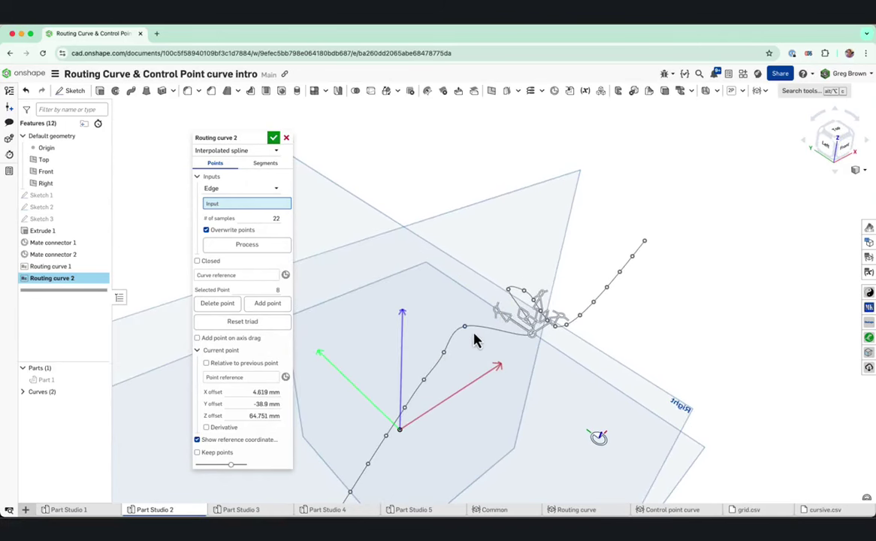
# Rotate point 8's triad about the Y axis and shift the point along its tilted axis to about X 2.3 mm, Z 68.0 mm
pyautogui.moveTo(524, 338)
pyautogui.mouseDown(button='right')
pyautogui.moveTo(505, 315)
pyautogui.moveTo(516, 326)
pyautogui.mouseUp(button='right')
pyautogui.moveTo(515, 327); pyautogui.dragTo(505, 288)
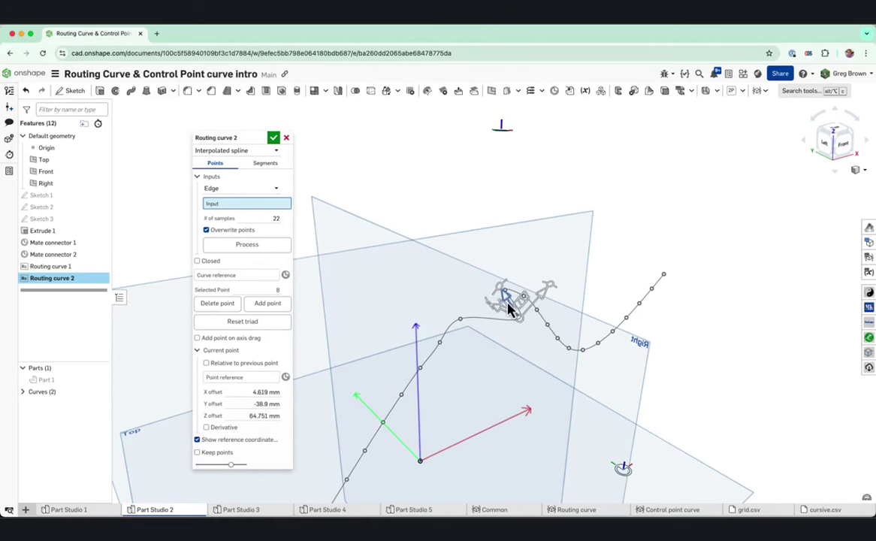
pyautogui.moveTo(501, 298); pyautogui.dragTo(502, 299)
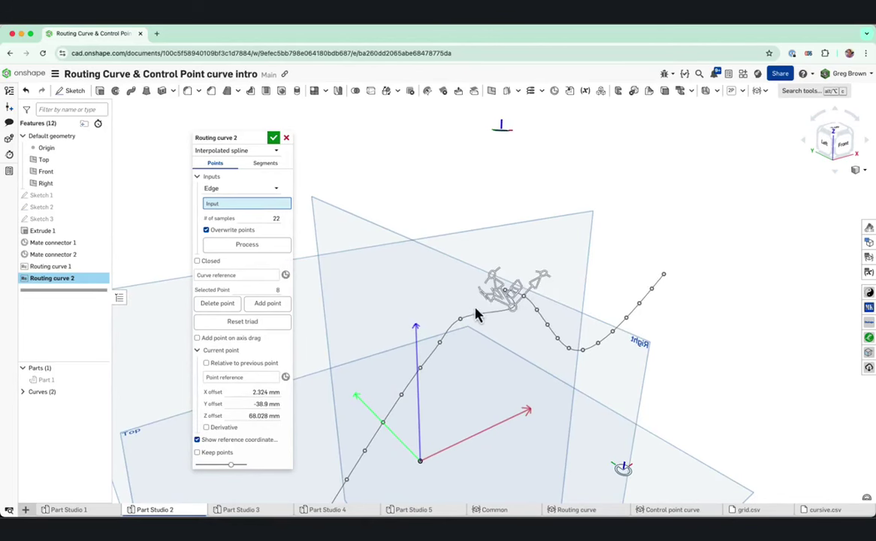
# Make point 8's offsets relative to the previous point, and move point 7 along the Y axis to a Y offset of about -26.9 mm
pyautogui.moveTo(477, 314); pyautogui.dragTo(439, 244, button='right')
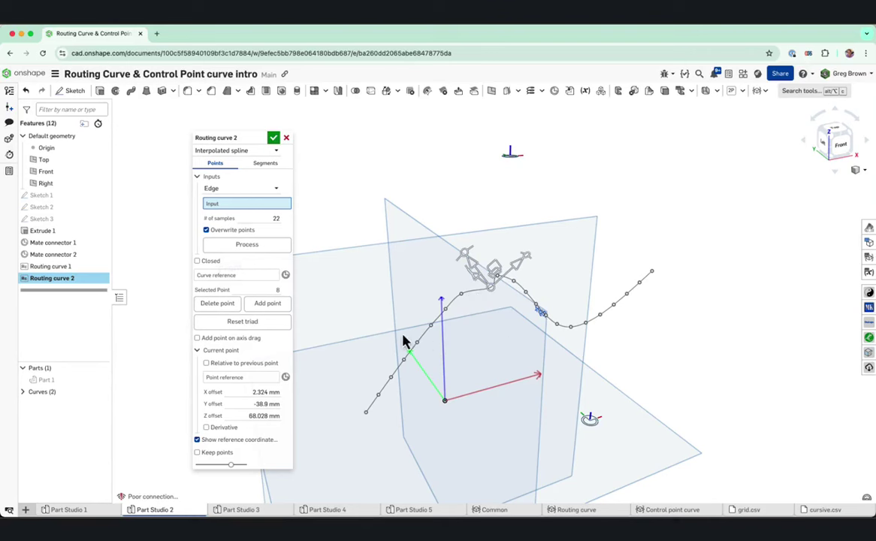
pyautogui.click(221, 365)
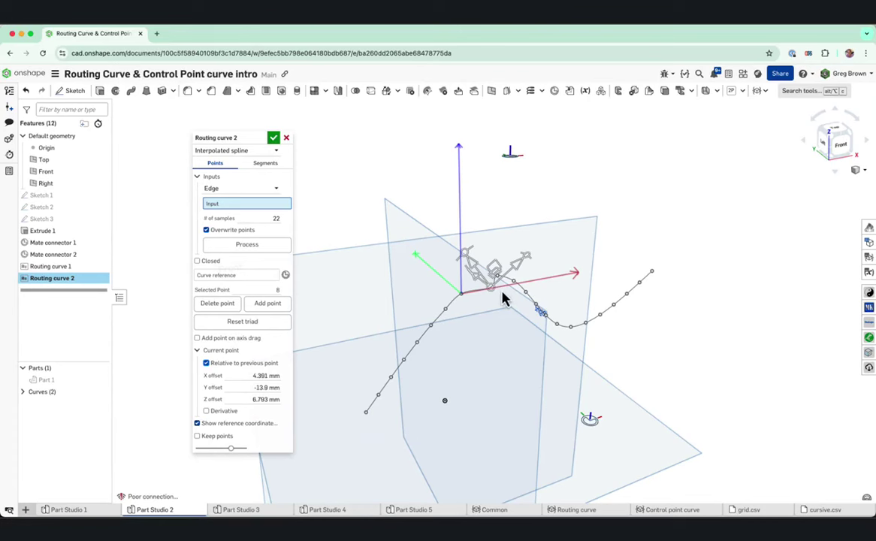
pyautogui.moveTo(495, 299)
pyautogui.mouseDown(button='right')
pyautogui.moveTo(489, 295)
pyautogui.moveTo(514, 303)
pyautogui.moveTo(499, 307)
pyautogui.mouseUp(button='right')
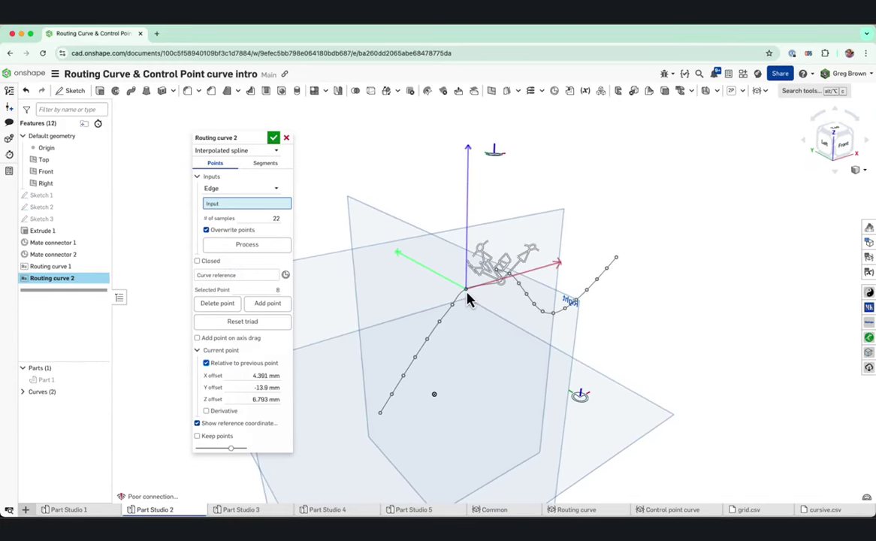
pyautogui.click(466, 292)
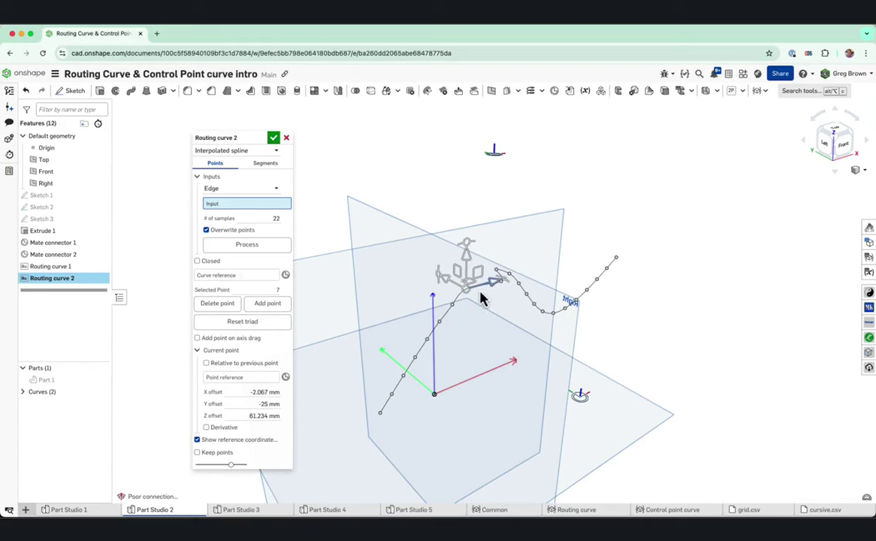
pyautogui.scroll(2, 478, 295)
pyautogui.scroll(5, 479, 301)
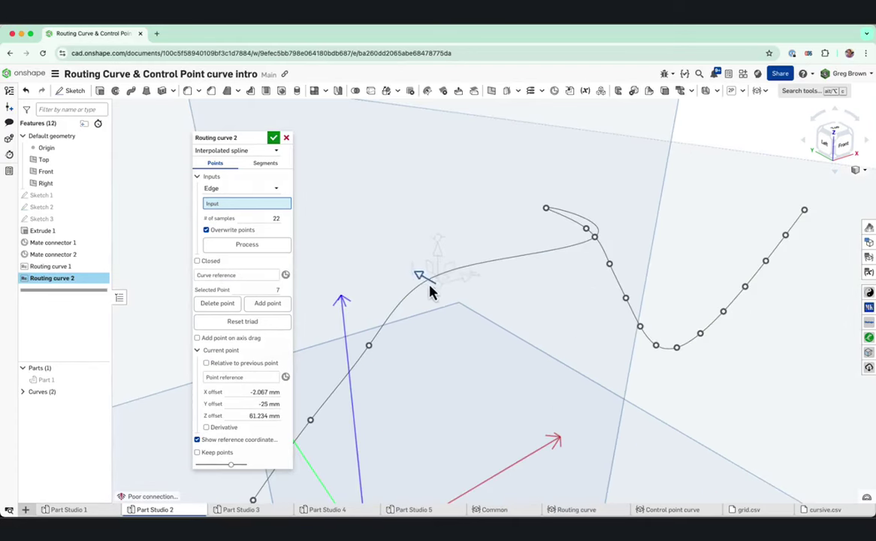
pyautogui.moveTo(442, 299); pyautogui.dragTo(546, 226)
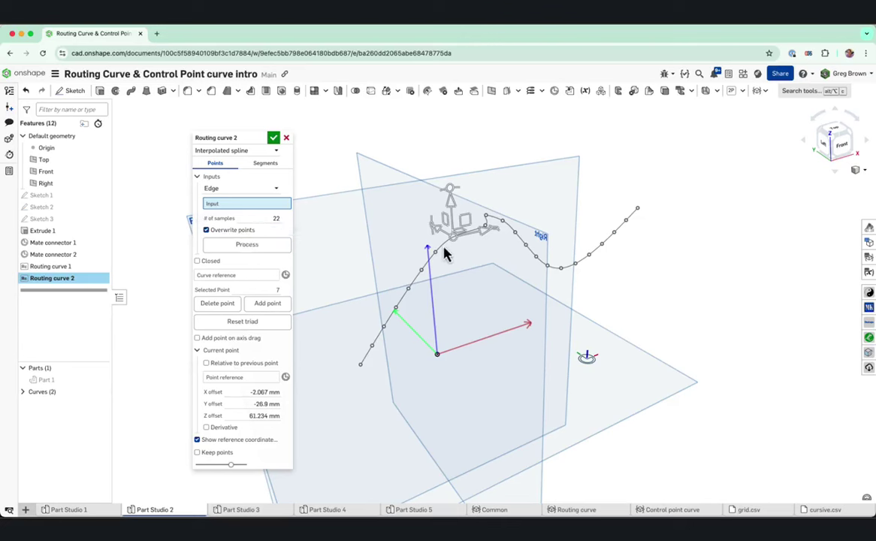
# Show Part 1 and reprocess the routing curve from its wavy front edge with 13 samples, overwriting the existing points
pyautogui.moveTo(414, 262); pyautogui.dragTo(361, 264, button='right')
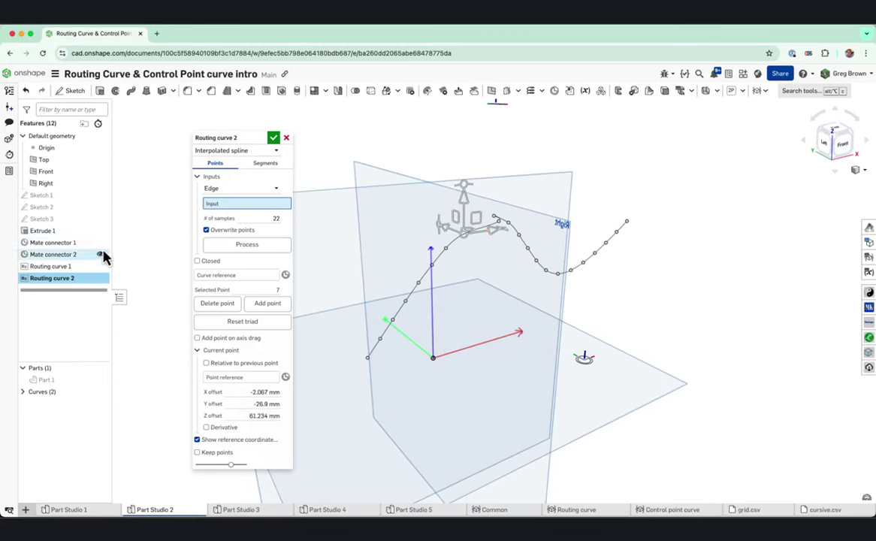
pyautogui.click(100, 379)
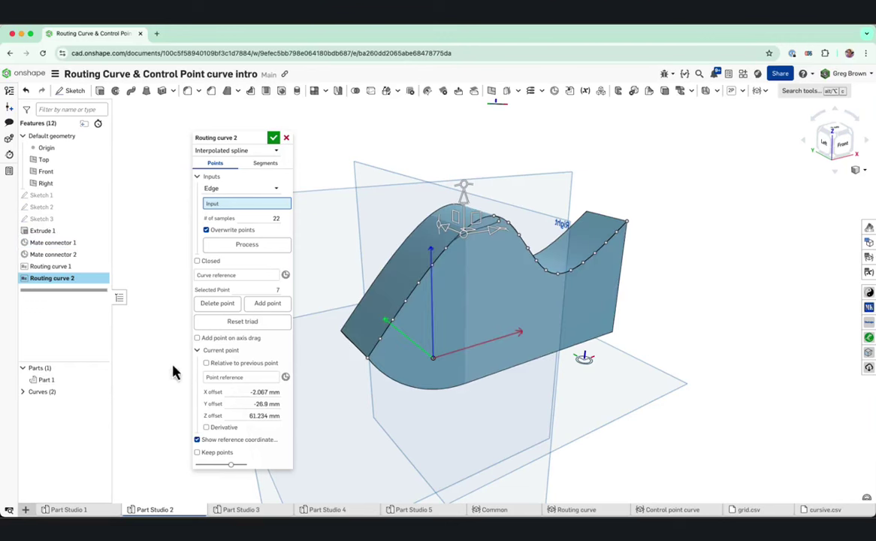
pyautogui.click(425, 284)
pyautogui.click(265, 226)
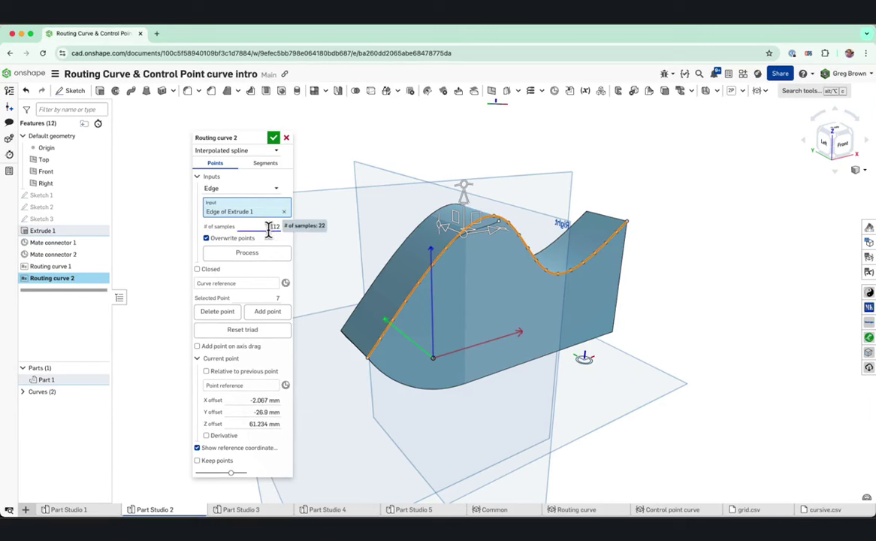
pyautogui.write('13')
pyautogui.click(266, 253)
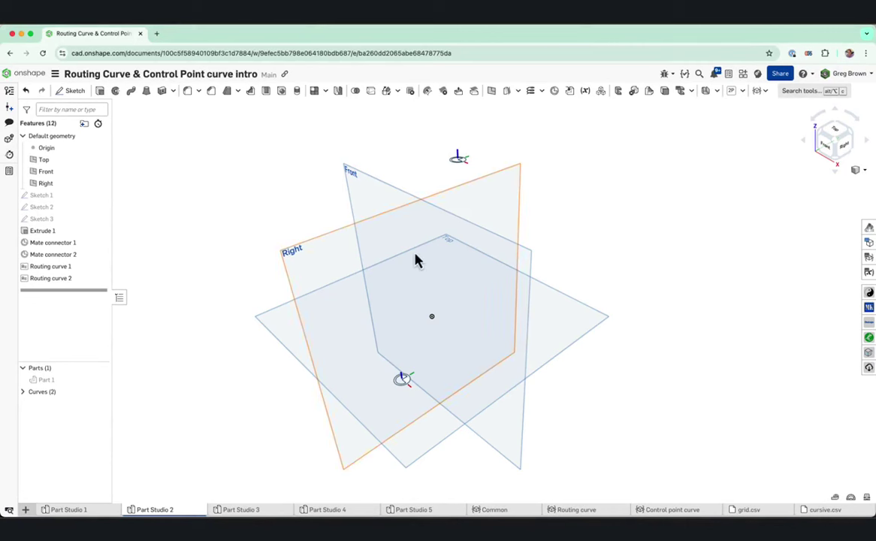
# Start a new Routing curve with CSV file input, choose grid.csv, set its units to Inch, and process the points
pyautogui.click(764, 91)
pyautogui.click(781, 123)
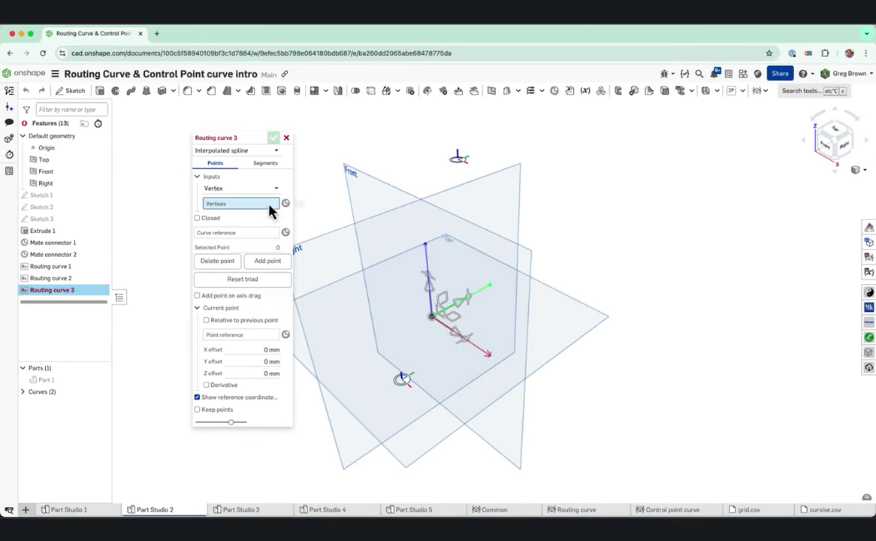
pyautogui.click(241, 189)
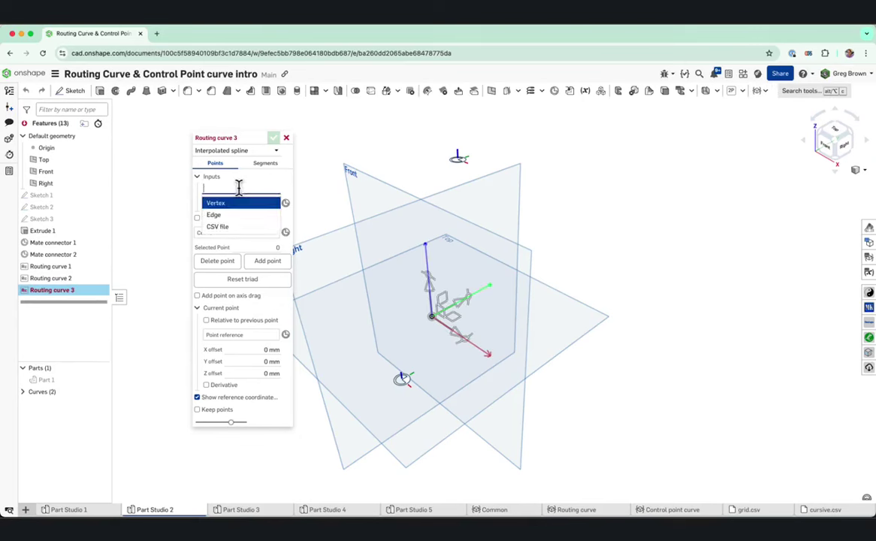
pyautogui.click(239, 228)
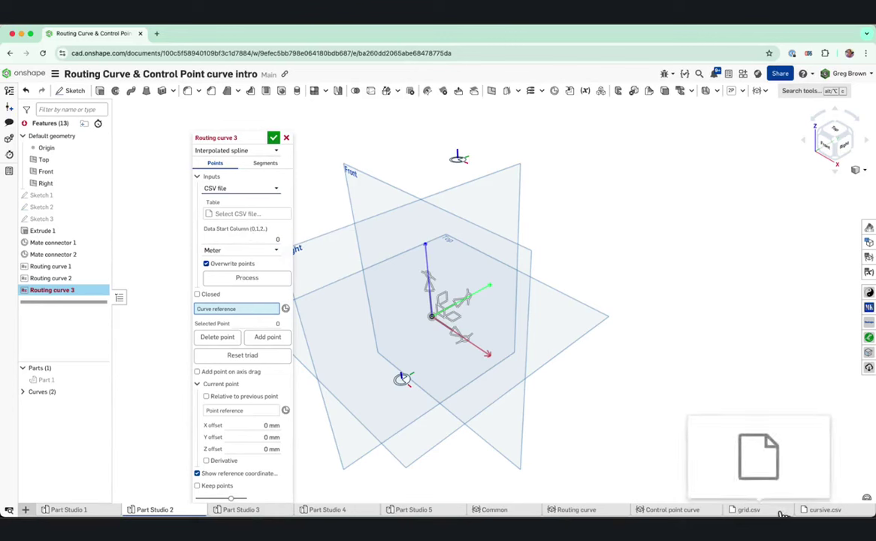
pyautogui.click(263, 215)
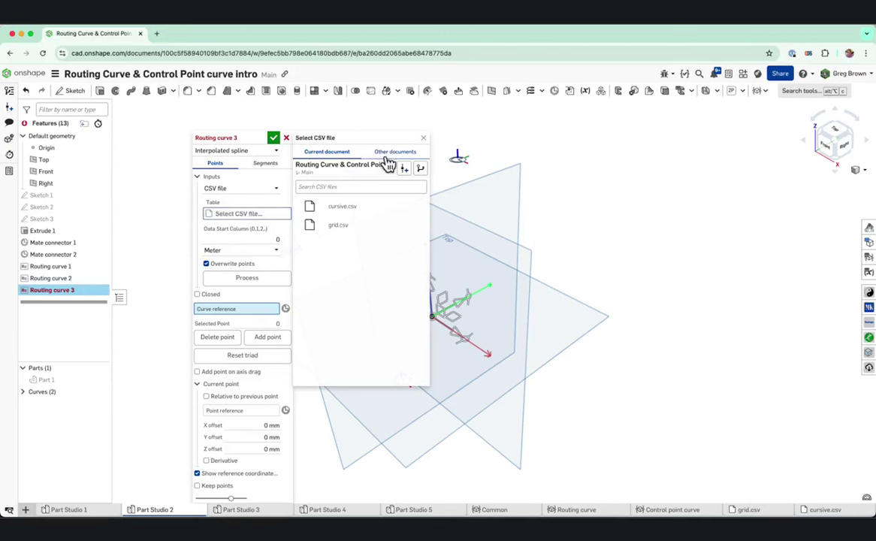
pyautogui.click(339, 230)
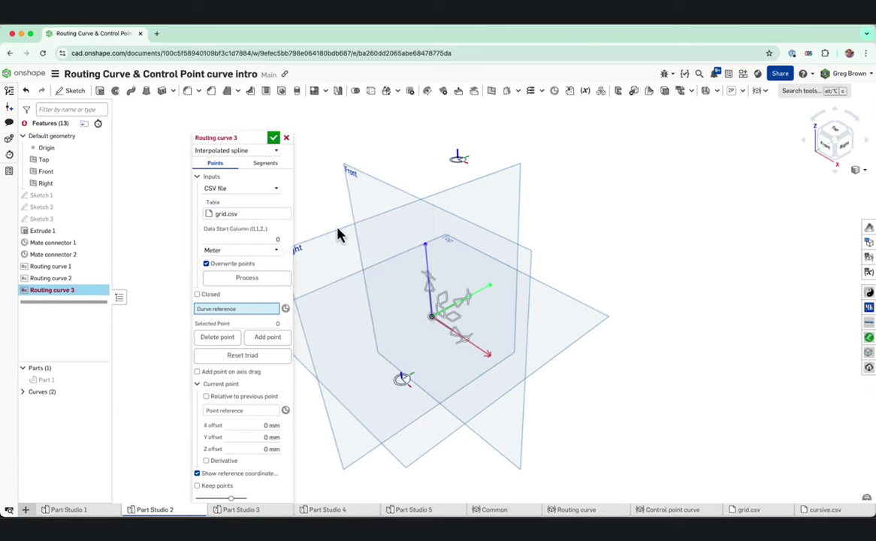
pyautogui.click(225, 254)
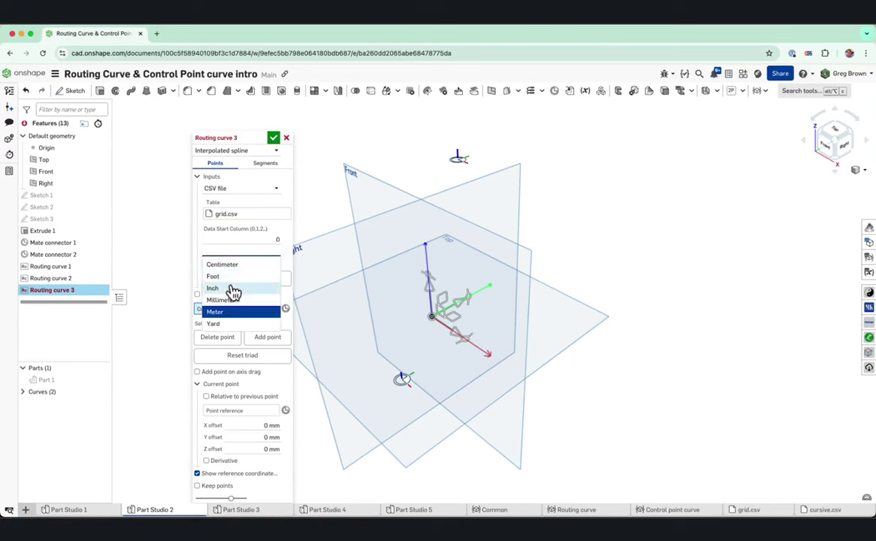
pyautogui.click(231, 289)
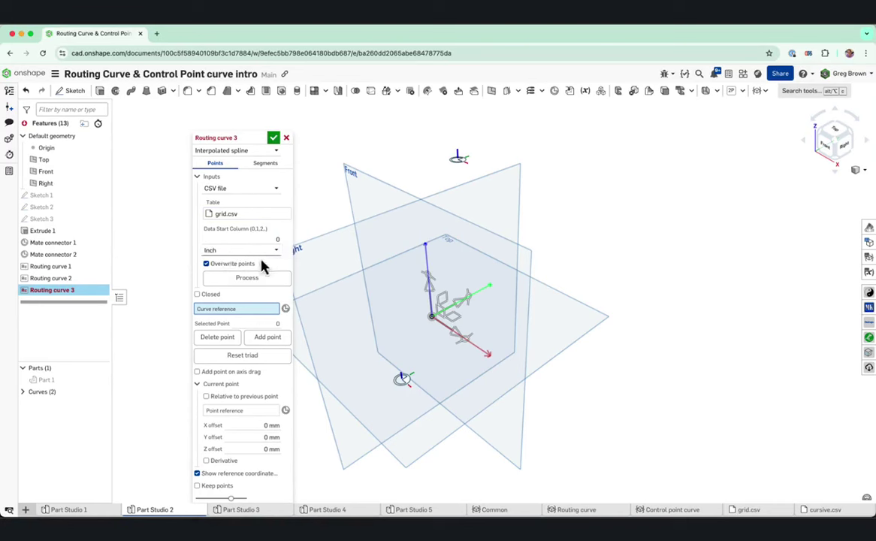
pyautogui.click(253, 279)
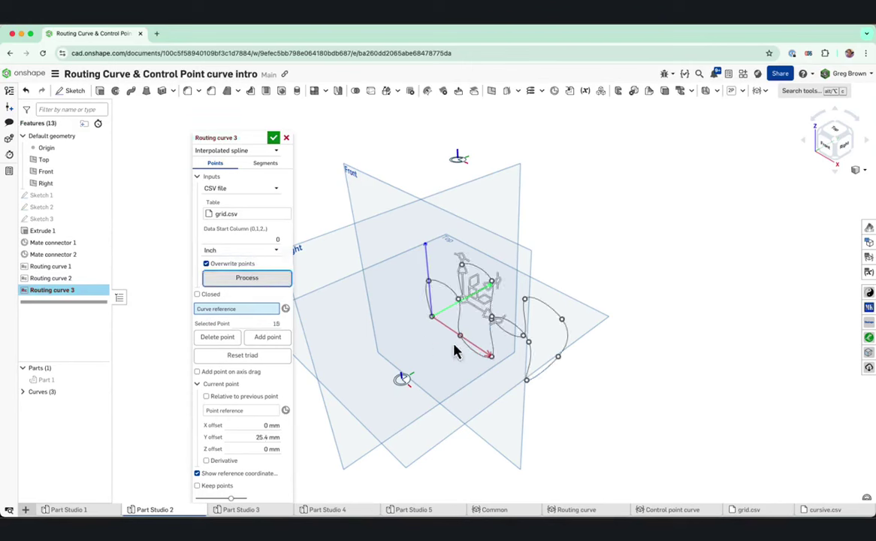
# Set Mate connector 1, near the origin, as the curve reference of the CSV-based routing curve
pyautogui.scroll(1, 462, 335)
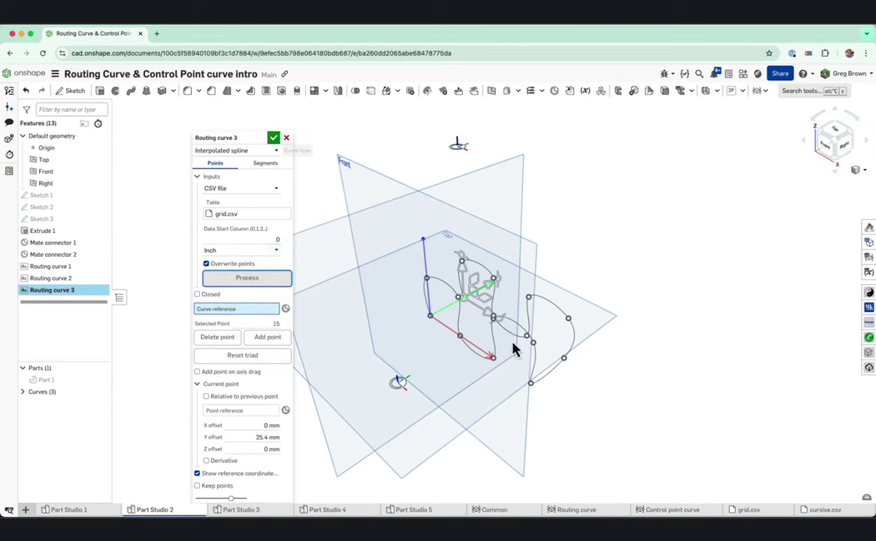
pyautogui.moveTo(513, 348); pyautogui.dragTo(481, 312, button='right')
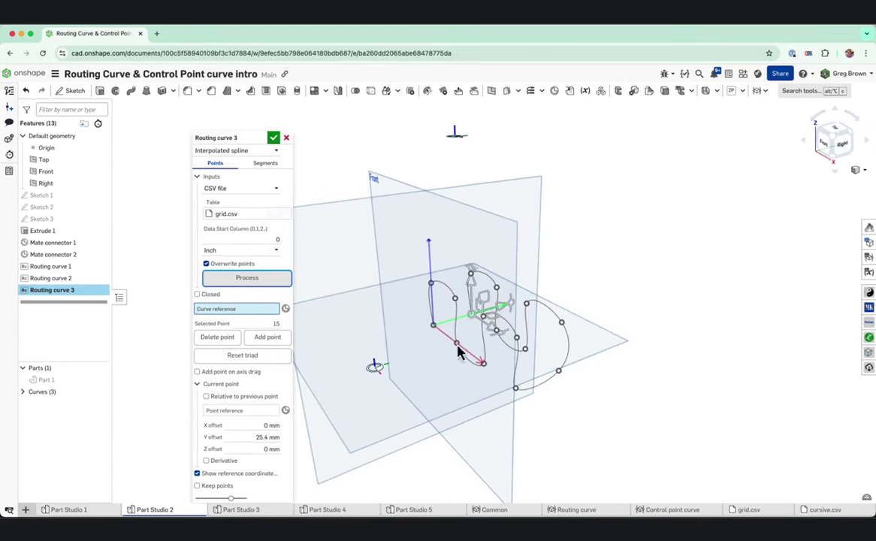
pyautogui.moveTo(460, 353); pyautogui.dragTo(465, 316, button='right')
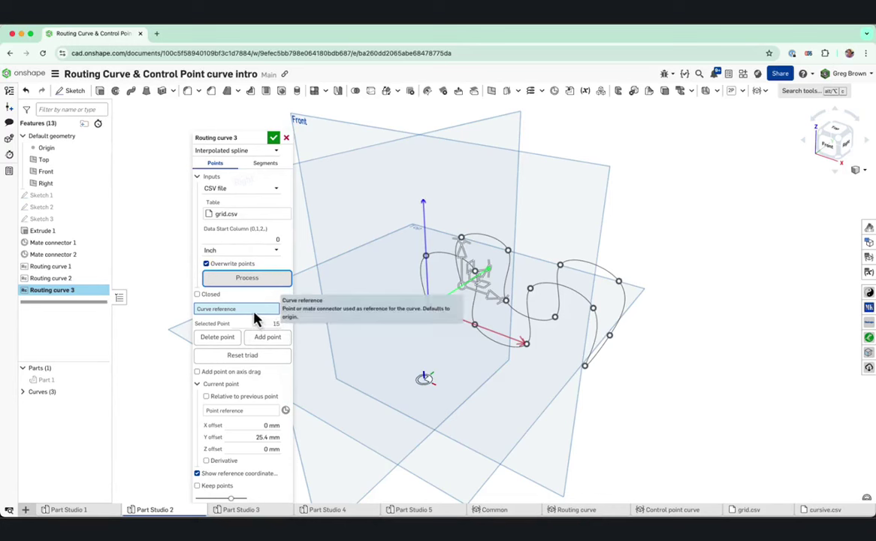
pyautogui.click(430, 385)
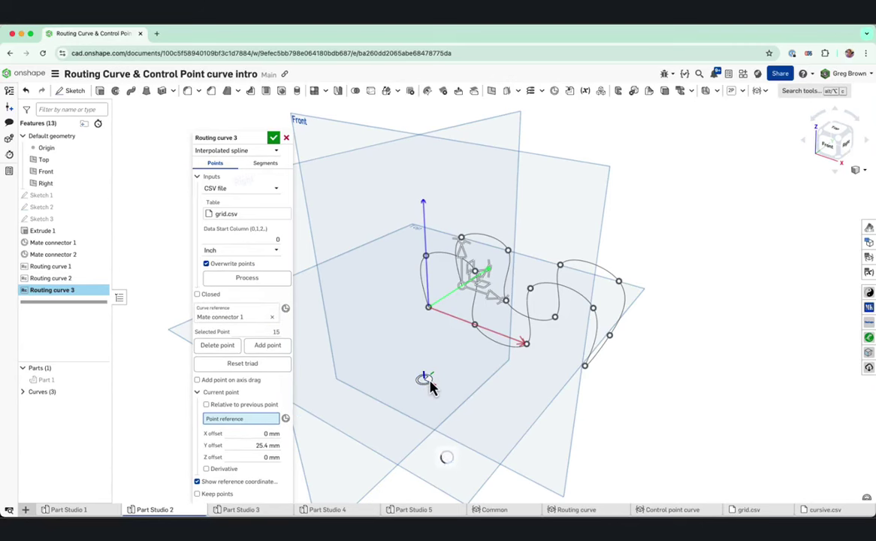
pyautogui.scroll(-5, 440, 379)
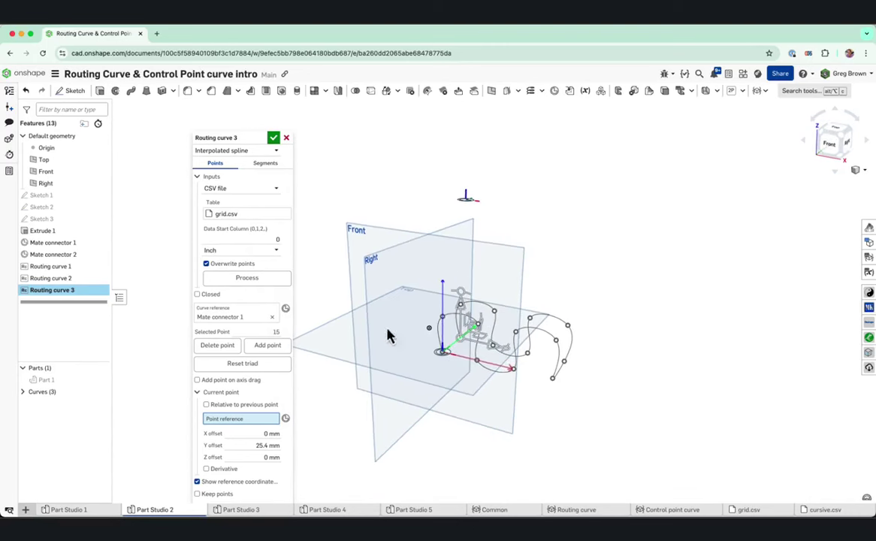
# Replace the curve reference with Mate connector 2, the connector above the default planes
pyautogui.click(286, 316)
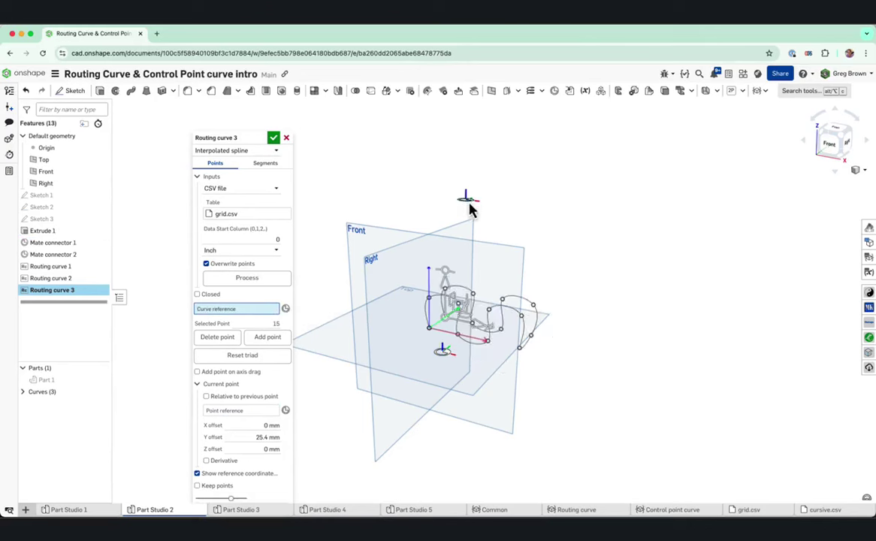
pyautogui.moveTo(485, 212); pyautogui.dragTo(556, 194, button='right')
pyautogui.click(474, 218)
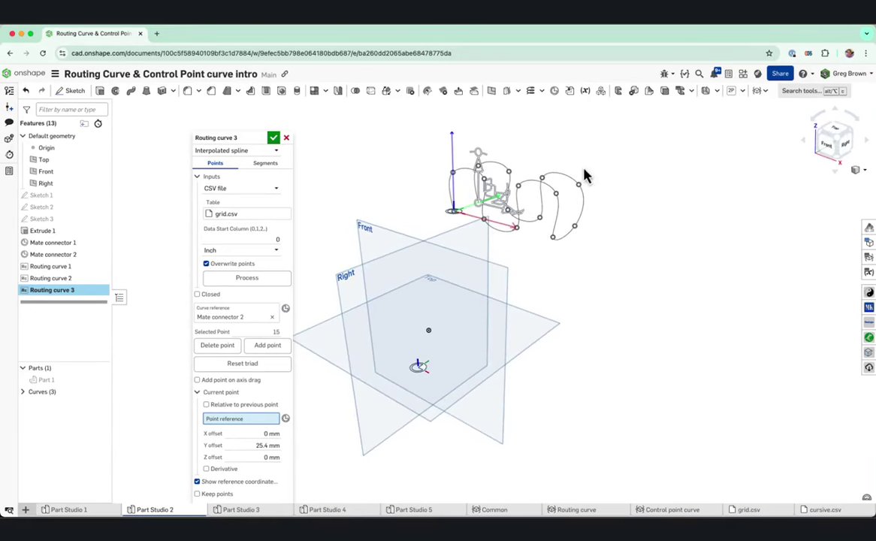
# Move point 9, on the curve's outer loop, along the X axis to an X offset of about 81.9 mm
pyautogui.scroll(3, 574, 157)
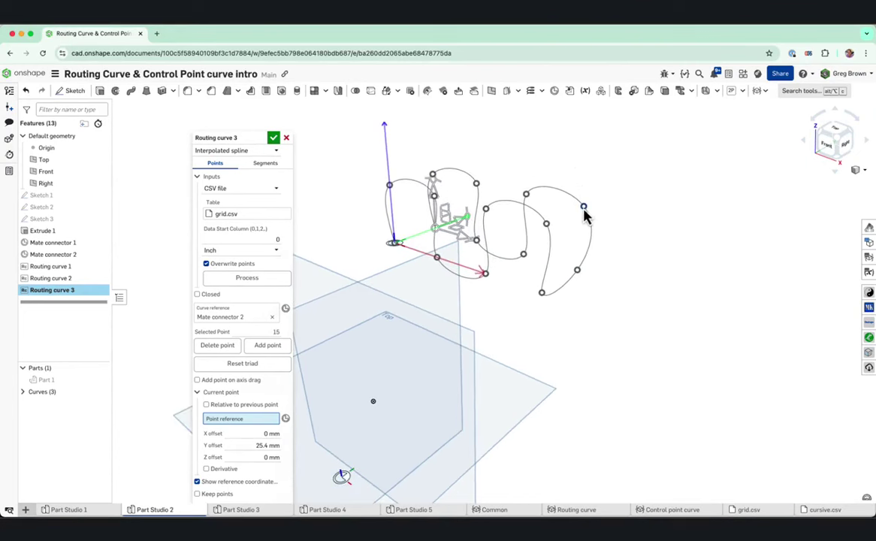
pyautogui.click(583, 206)
pyautogui.moveTo(610, 222)
pyautogui.mouseDown()
pyautogui.moveTo(667, 243)
pyautogui.moveTo(598, 228)
pyautogui.moveTo(626, 229)
pyautogui.mouseUp()
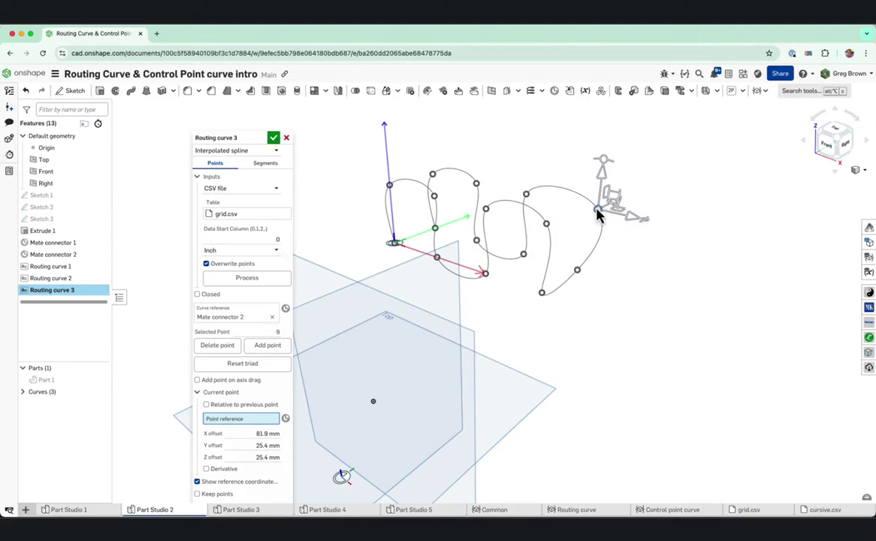
# Add a point after point 9, raise it to a Z offset of about 43.8 mm, and delete that added point
pyautogui.click(267, 346)
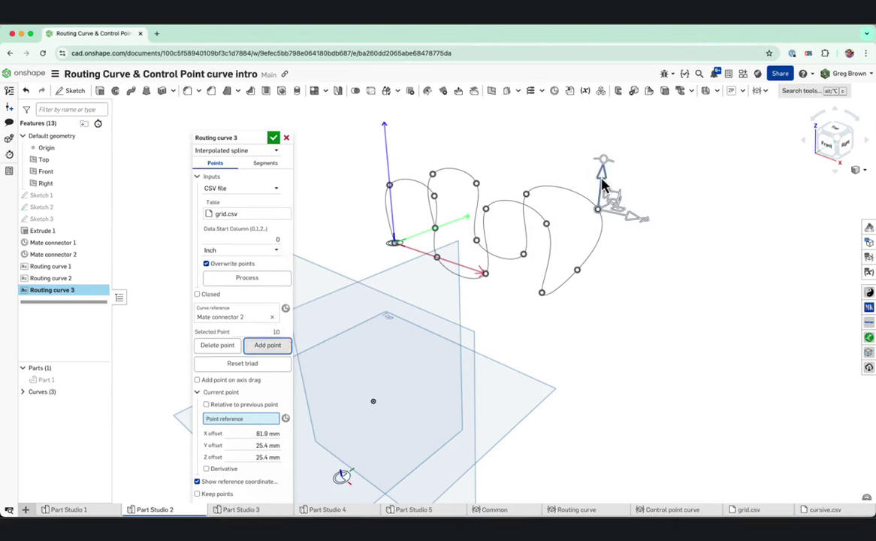
pyautogui.moveTo(608, 166)
pyautogui.mouseDown()
pyautogui.moveTo(618, 130)
pyautogui.moveTo(618, 152)
pyautogui.mouseUp()
pyautogui.moveTo(599, 216); pyautogui.dragTo(607, 172)
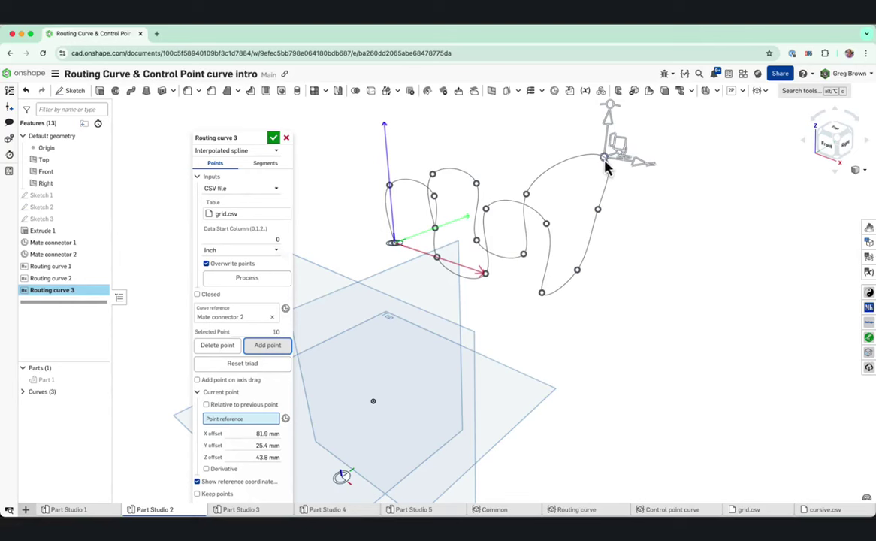
pyautogui.click(218, 347)
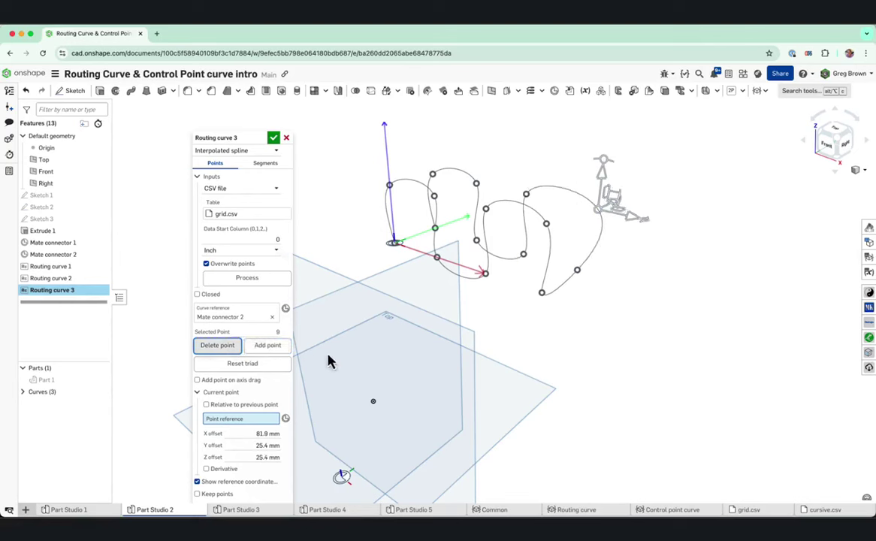
# Enable Add point on axis drag and extend new points from point 8 along X to about 113.7 mm, then up Z to about 19.3 mm
pyautogui.click(577, 272)
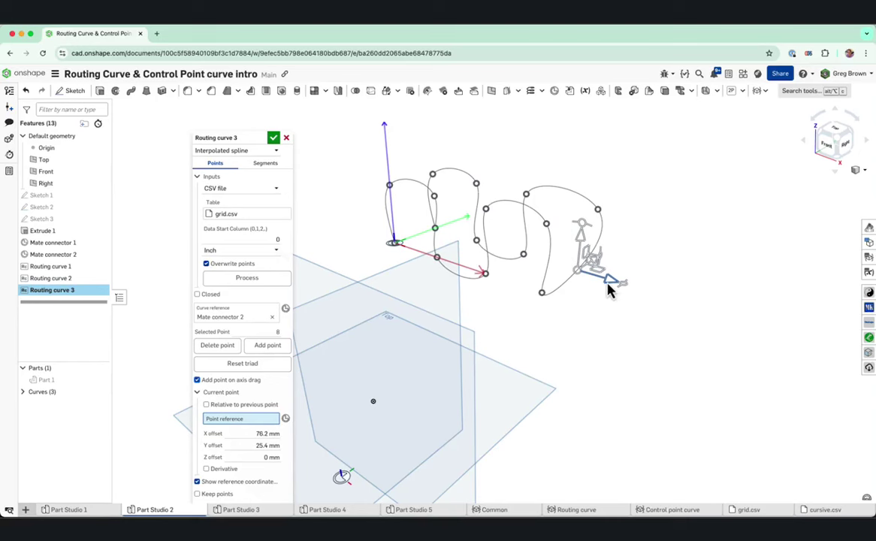
pyautogui.moveTo(609, 291); pyautogui.dragTo(712, 316)
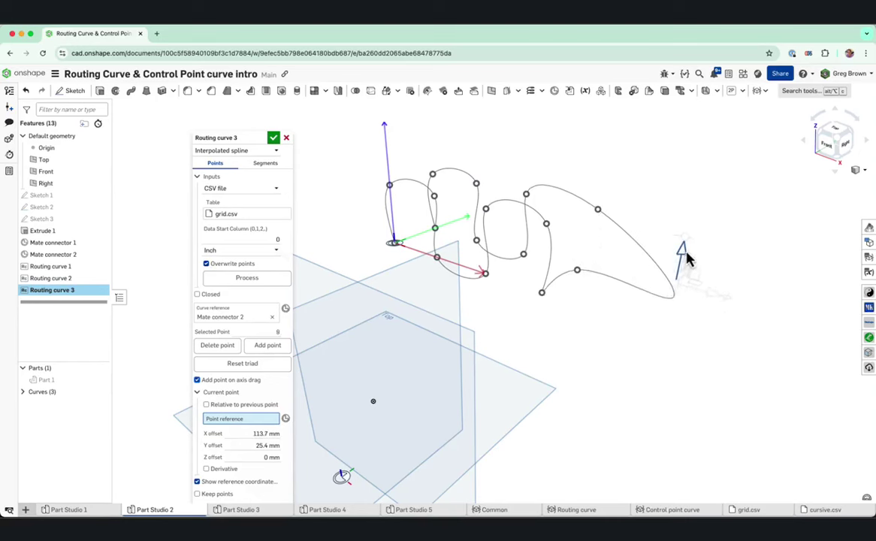
pyautogui.moveTo(686, 260); pyautogui.dragTo(694, 222)
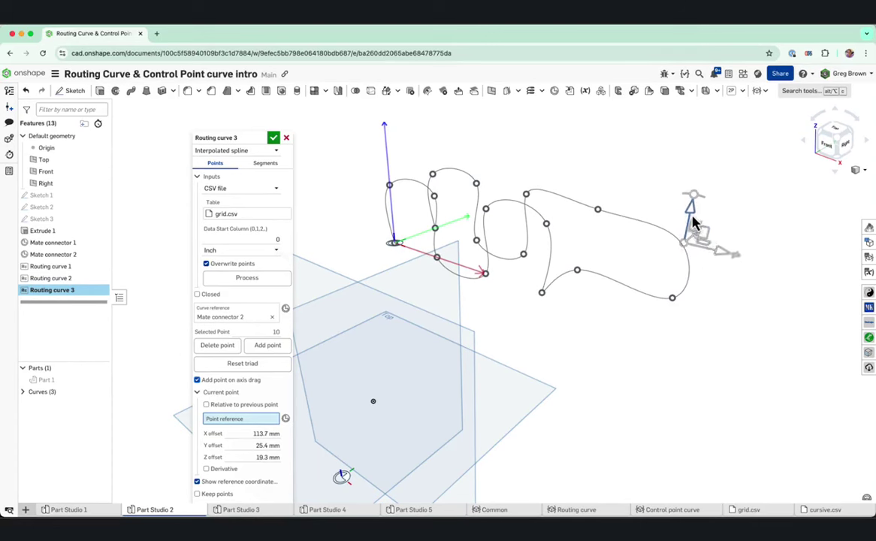
# Extend a new point from point 10 along the X axis to an X offset of about 130.6 mm
pyautogui.moveTo(719, 259); pyautogui.dragTo(775, 269)
pyautogui.moveTo(708, 299)
pyautogui.mouseDown(button='right')
pyautogui.moveTo(707, 275)
pyautogui.moveTo(705, 302)
pyautogui.mouseUp(button='right')
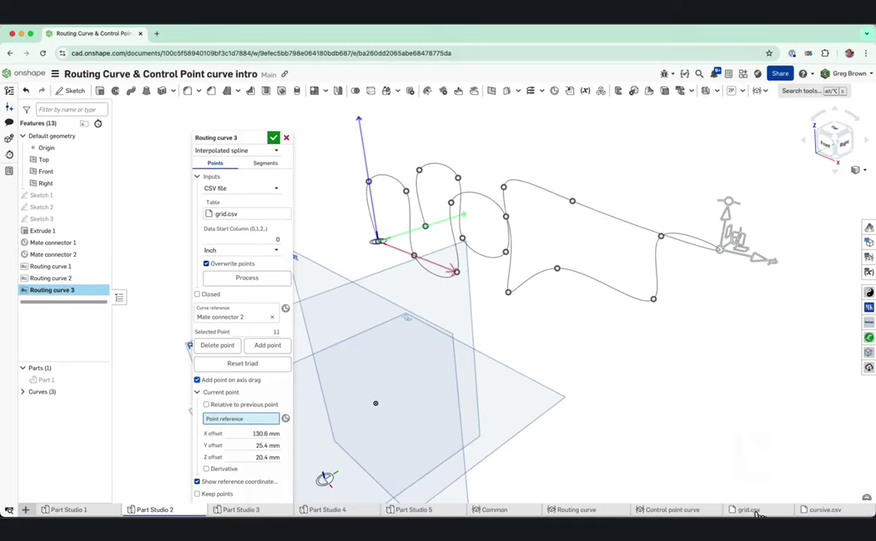
pyautogui.moveTo(757, 512)
# Undo the latest point additions and redo them as far as point 10 above the outer loop's point 9
pyautogui.click(28, 93)
pyautogui.click(27, 93)
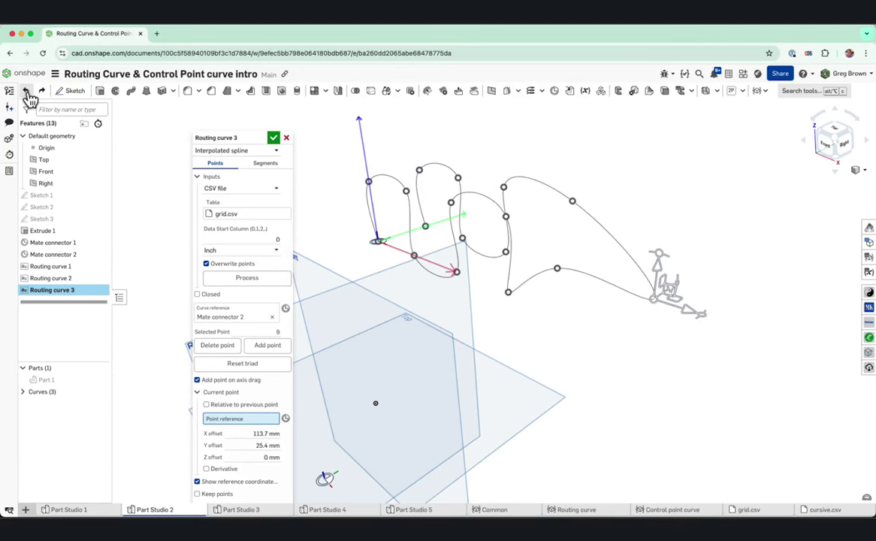
pyautogui.click(28, 93)
pyautogui.click(42, 91)
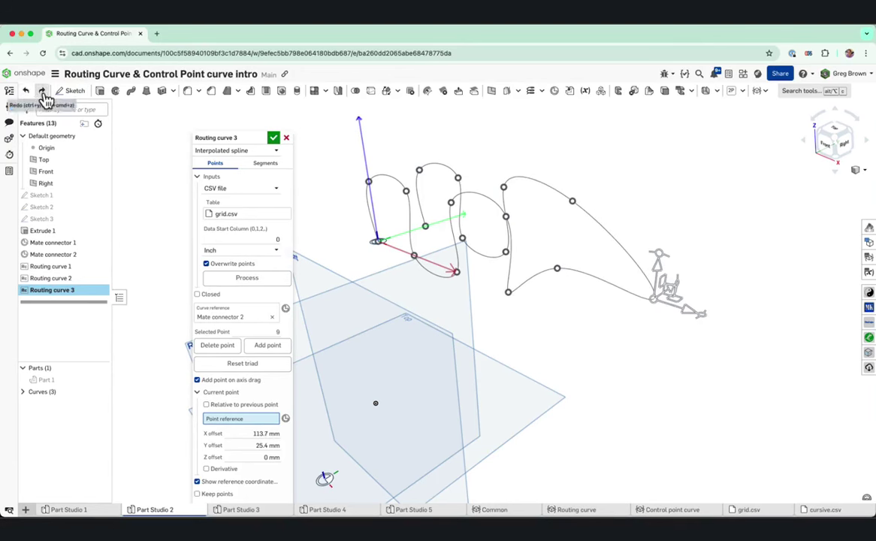
pyautogui.click(43, 95)
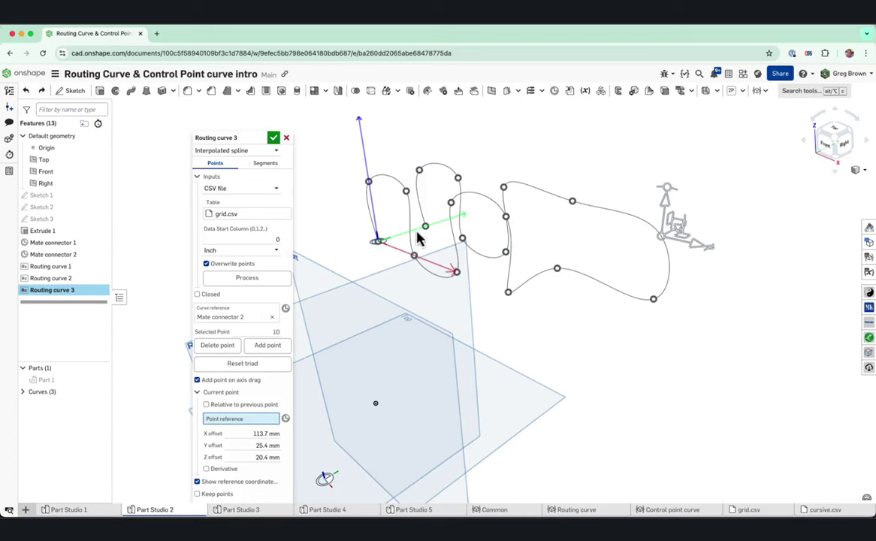
pyautogui.moveTo(426, 244); pyautogui.dragTo(416, 225, button='right')
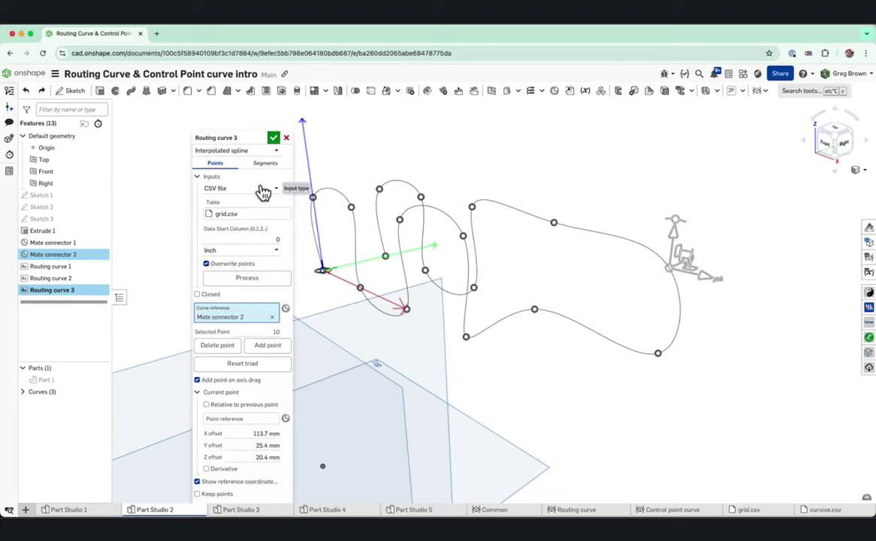
# Make point 10 relative to the previous point and set its Z offset to 20 mm
pyautogui.click(201, 178)
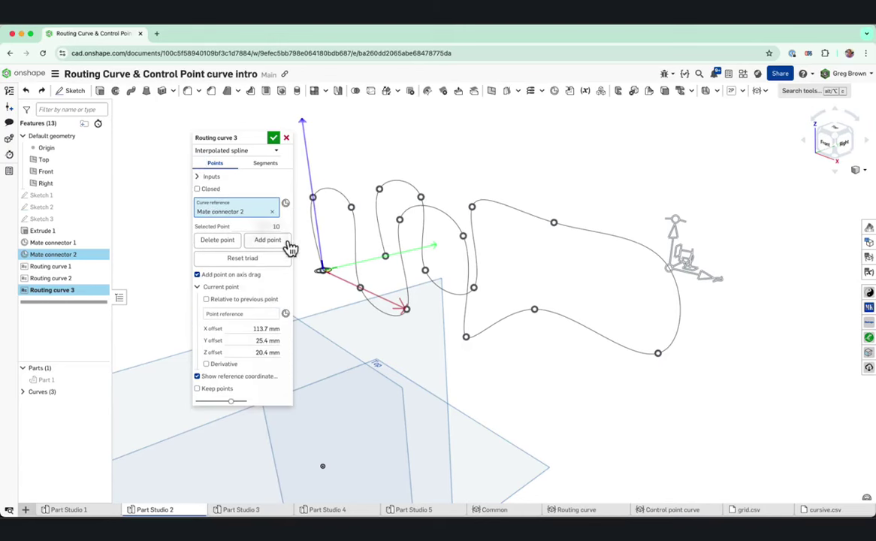
pyautogui.click(252, 240)
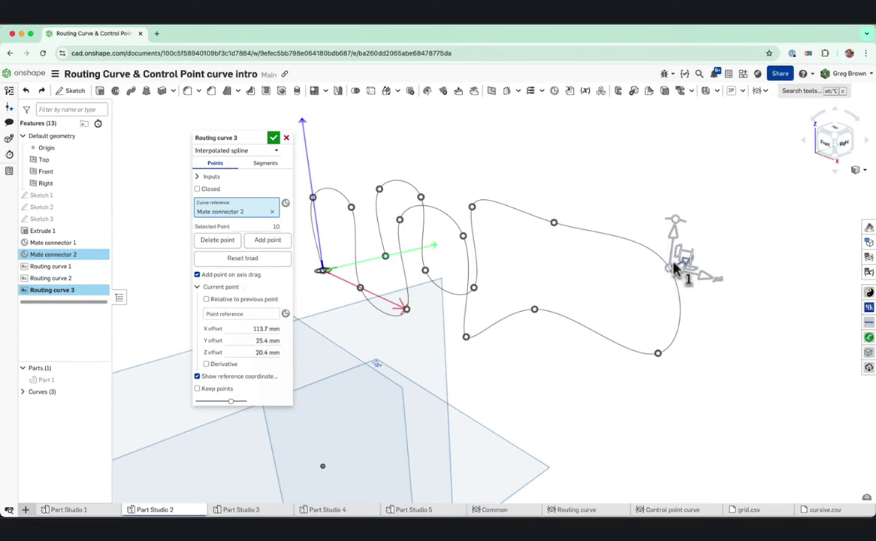
pyautogui.click(658, 353)
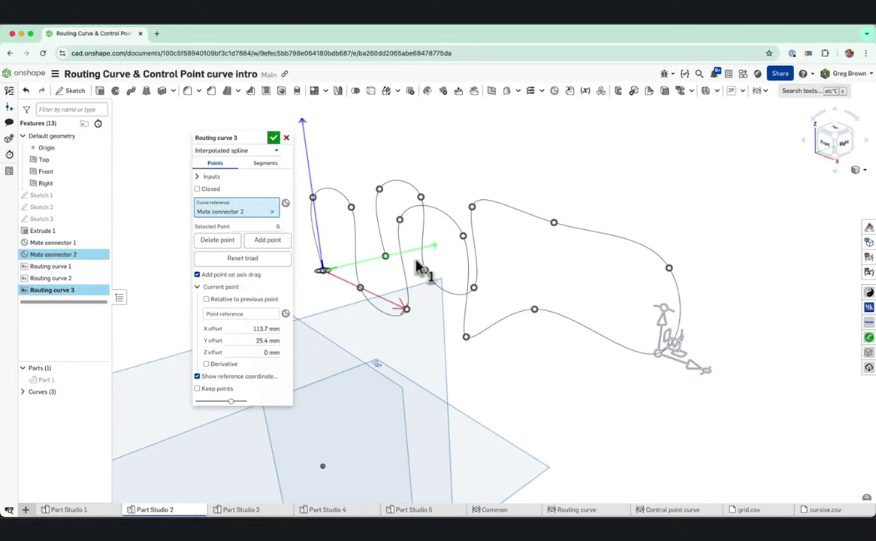
pyautogui.click(669, 270)
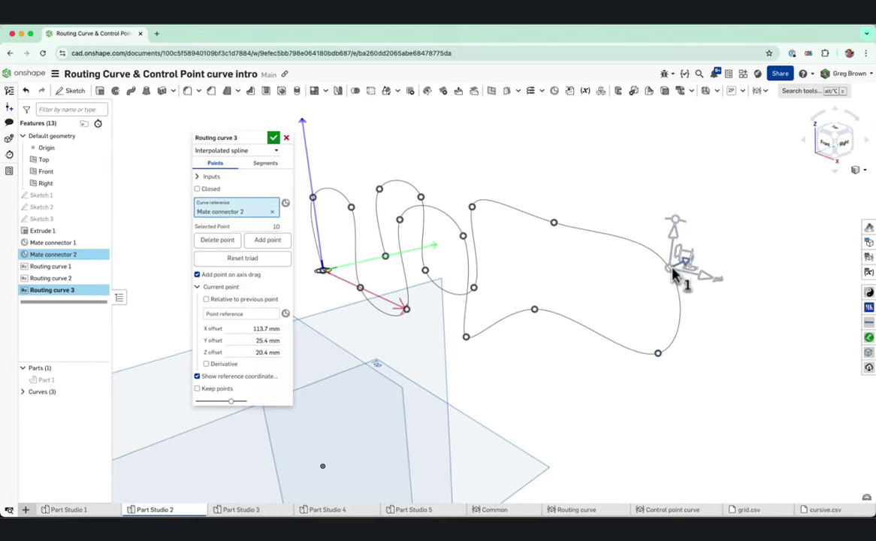
pyautogui.click(208, 299)
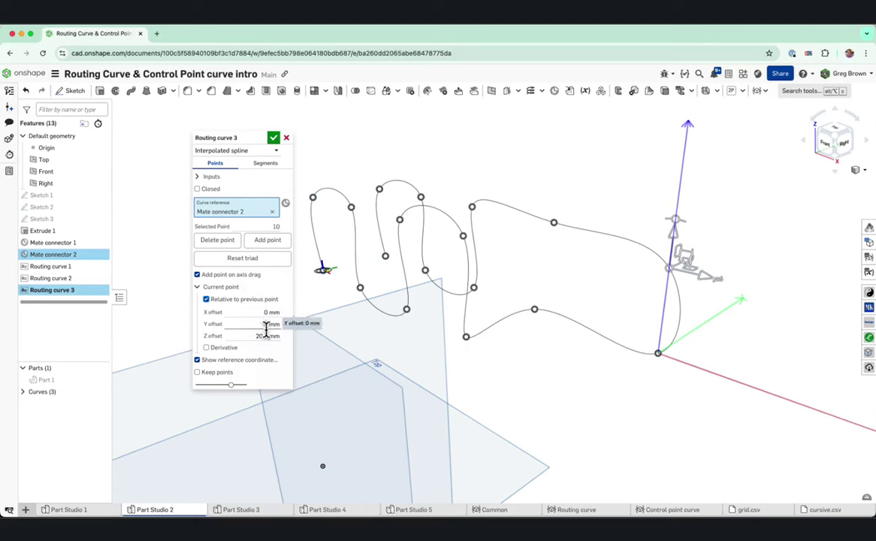
pyautogui.click(258, 335)
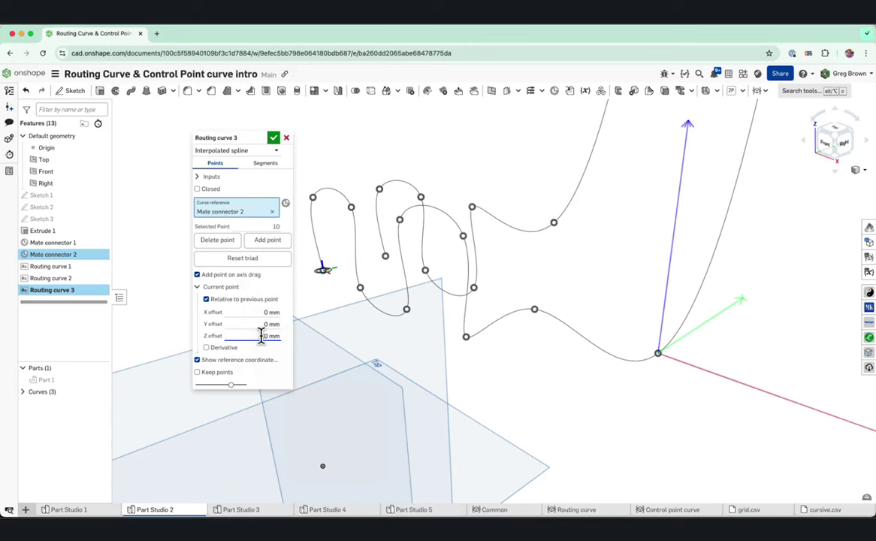
# Turn off Add point on axis drag and move point 9 to offsets of about 109.1 mm in X and 4.4 mm in Z
pyautogui.click(661, 361)
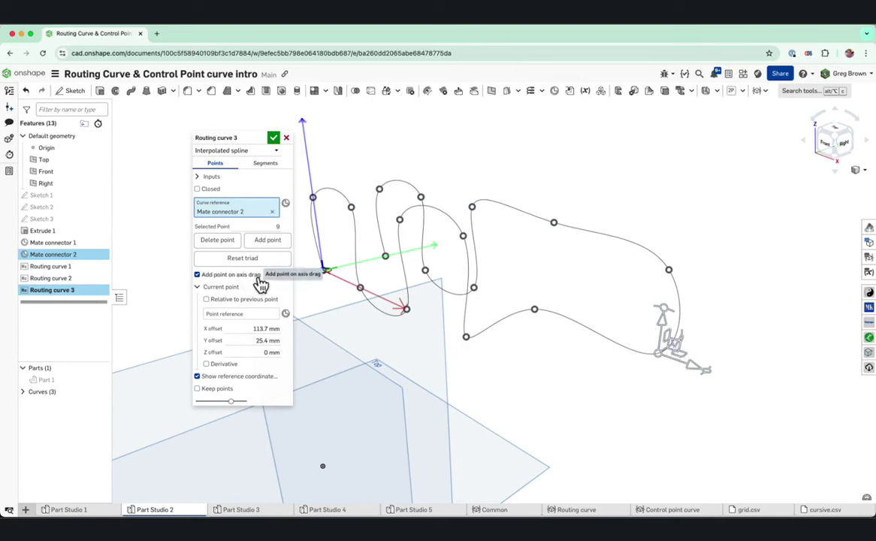
pyautogui.click(534, 310)
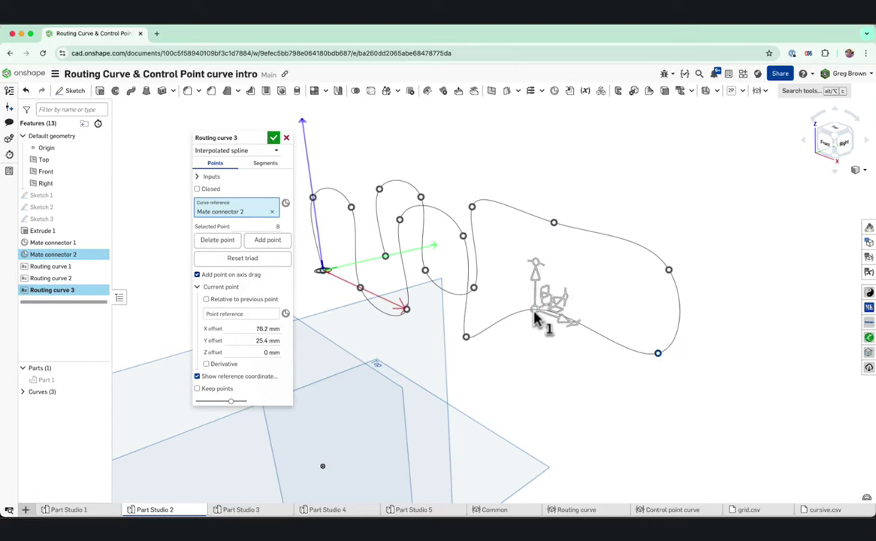
pyautogui.click(466, 338)
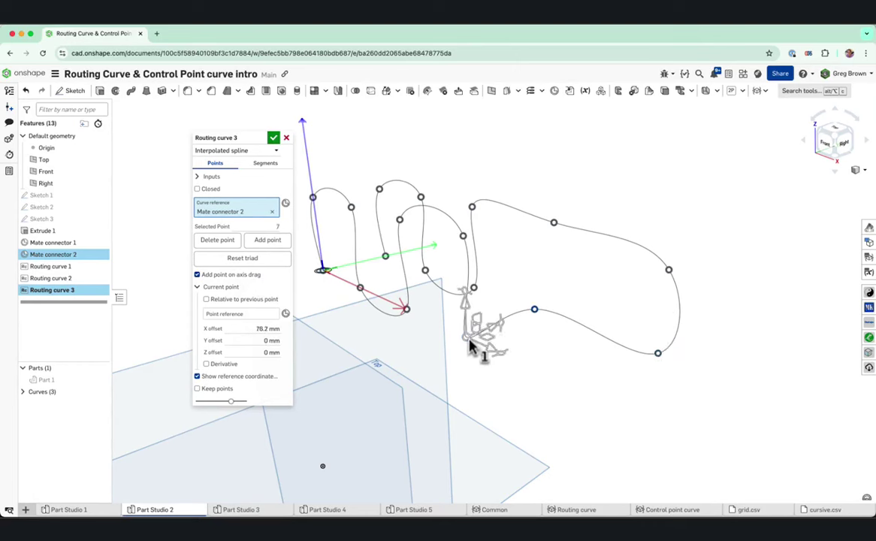
pyautogui.click(472, 208)
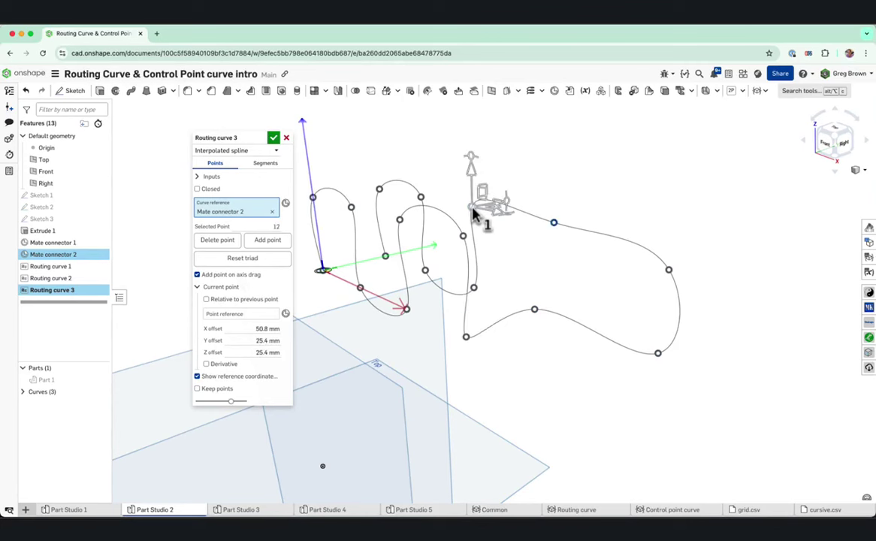
pyautogui.click(658, 356)
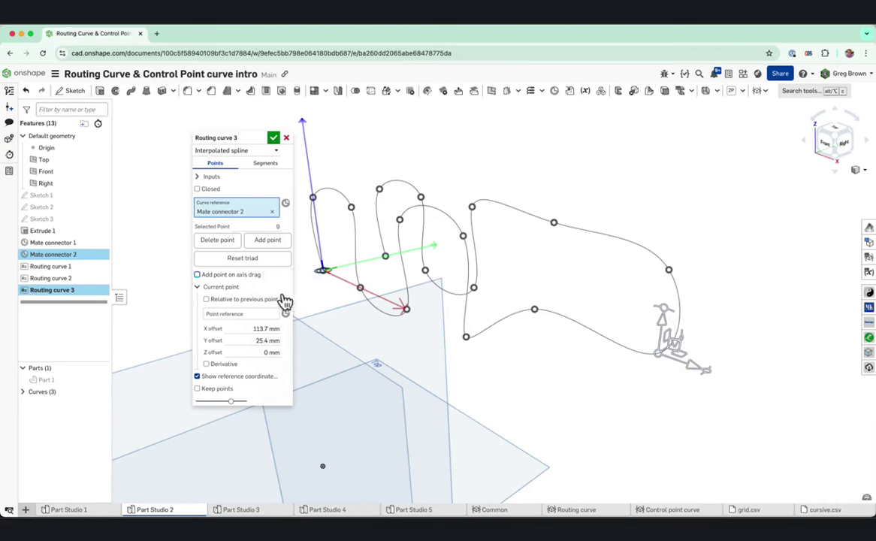
pyautogui.moveTo(664, 338); pyautogui.dragTo(687, 350)
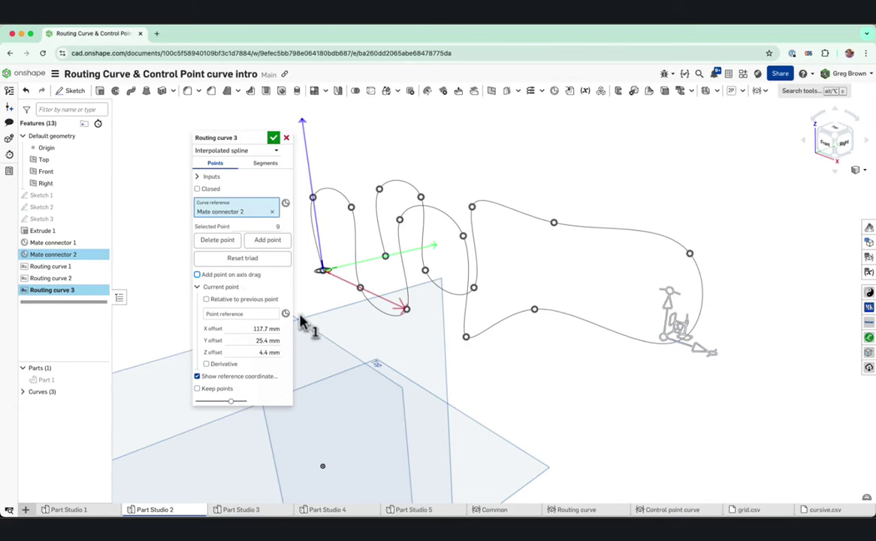
pyautogui.click(278, 239)
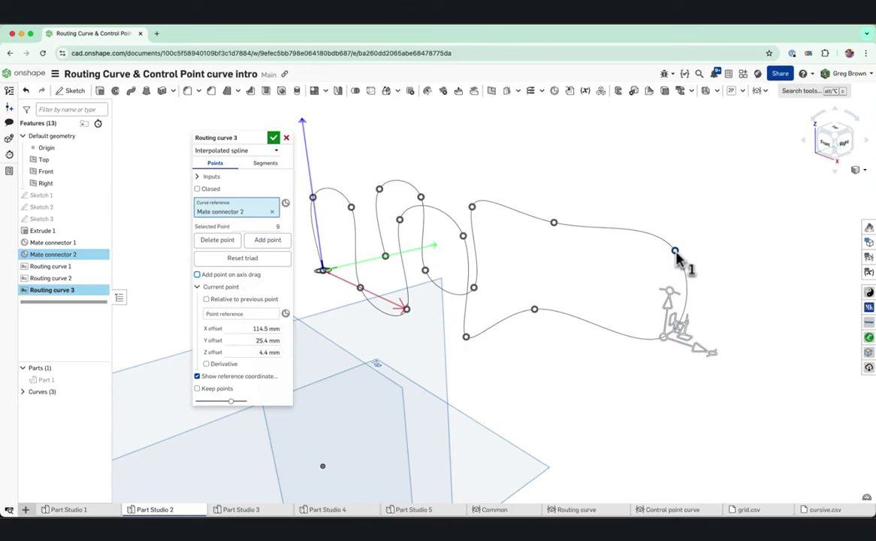
pyautogui.moveTo(685, 352); pyautogui.dragTo(645, 340)
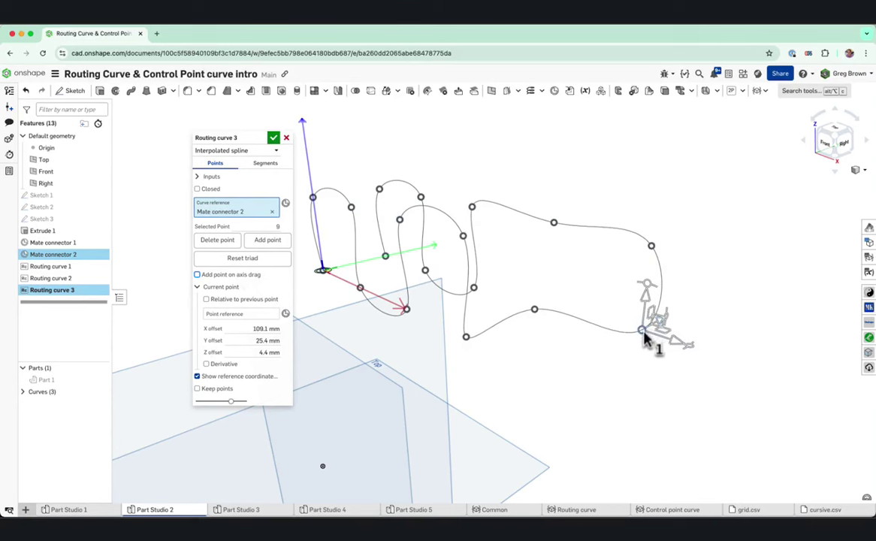
# Change the curve type of Routing curve 3 to Polyline
pyautogui.click(651, 247)
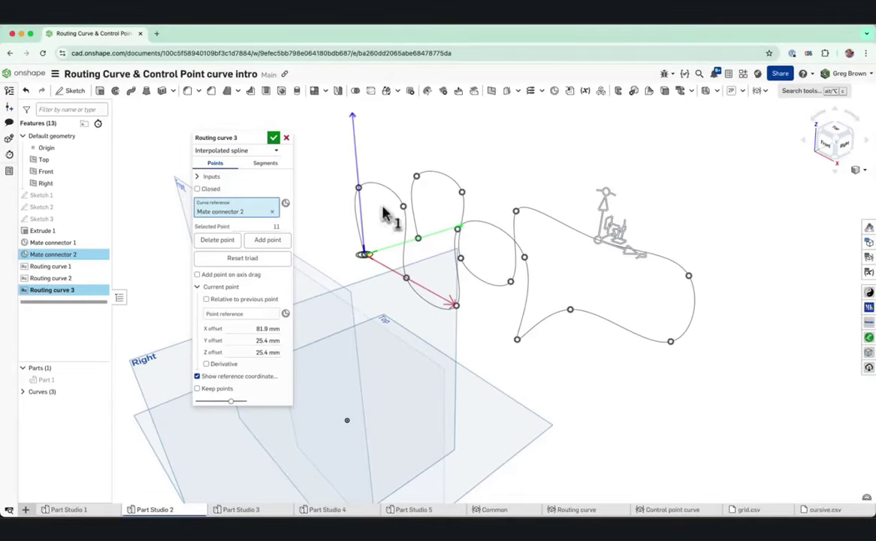
pyautogui.click(234, 151)
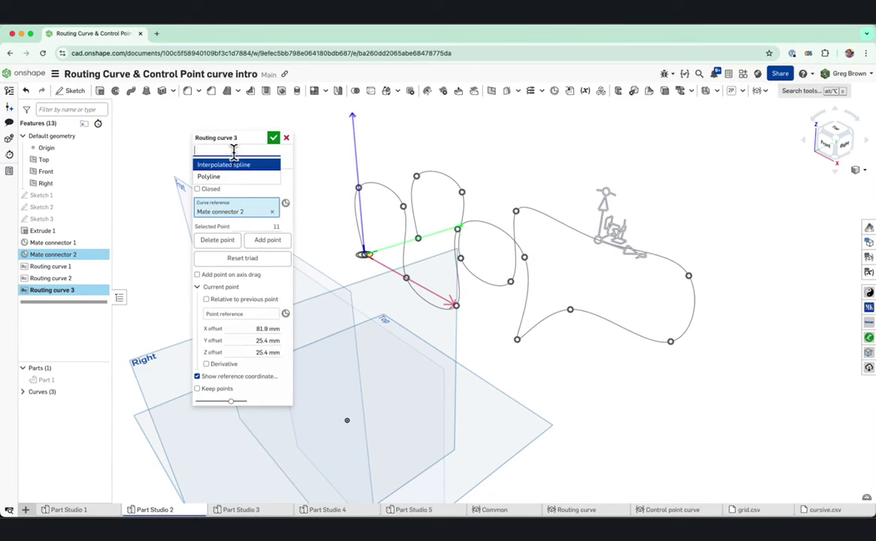
pyautogui.click(210, 177)
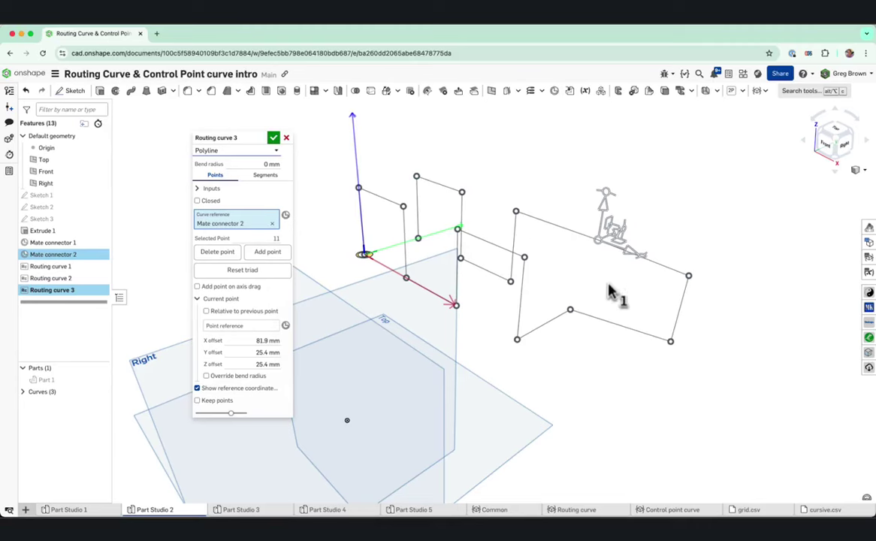
pyautogui.moveTo(613, 293)
pyautogui.mouseDown(button='right')
pyautogui.moveTo(604, 277)
pyautogui.moveTo(589, 282)
pyautogui.moveTo(622, 283)
pyautogui.moveTo(621, 295)
pyautogui.mouseUp(button='right')
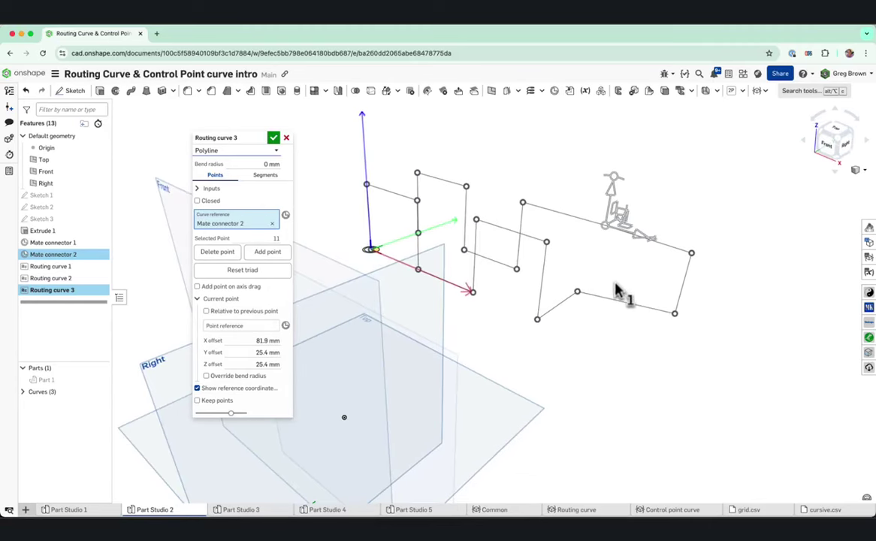
# Switch the curve type to Interpolated spline and back to Polyline to compare the two shapes
pyautogui.click(221, 155)
pyautogui.click(225, 175)
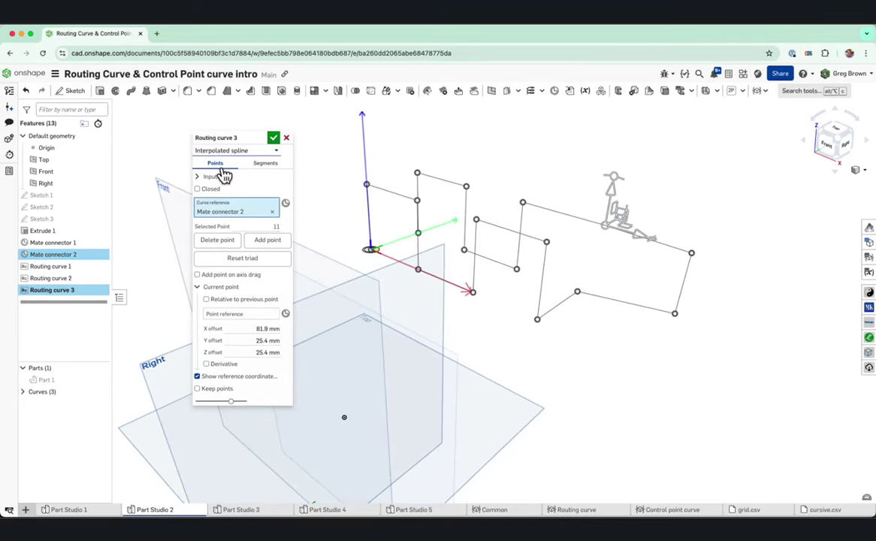
pyautogui.click(221, 155)
pyautogui.click(225, 177)
# Move point 9 along the Y axis, and move point 11 to a Y offset of about 44.1 mm
pyautogui.moveTo(439, 271); pyautogui.dragTo(643, 299, button='right')
pyautogui.click(656, 270)
pyautogui.moveTo(610, 287); pyautogui.dragTo(605, 282, button='right')
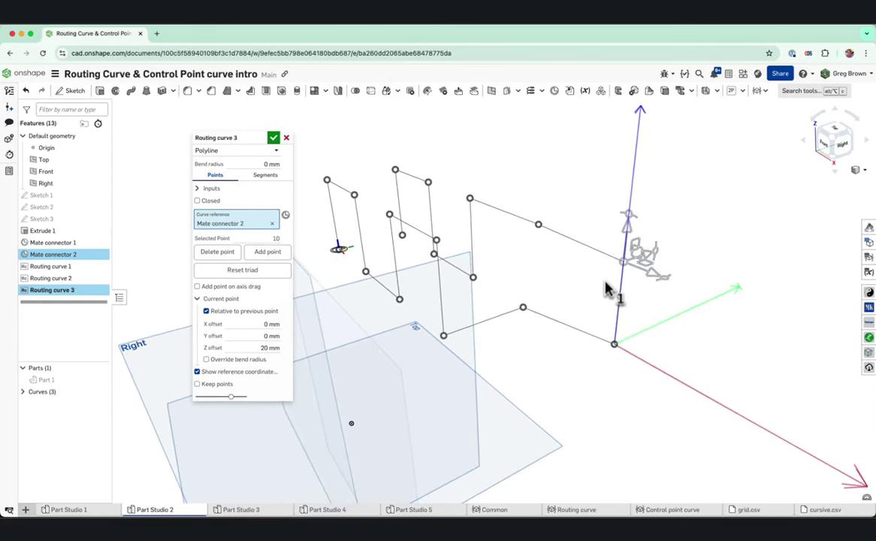
pyautogui.click(631, 360)
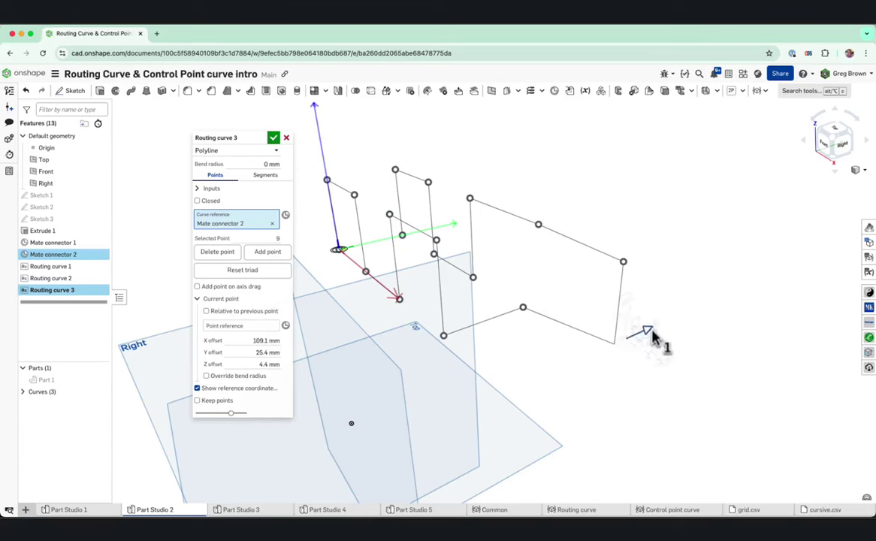
pyautogui.moveTo(662, 332); pyautogui.dragTo(611, 212)
pyautogui.click(539, 226)
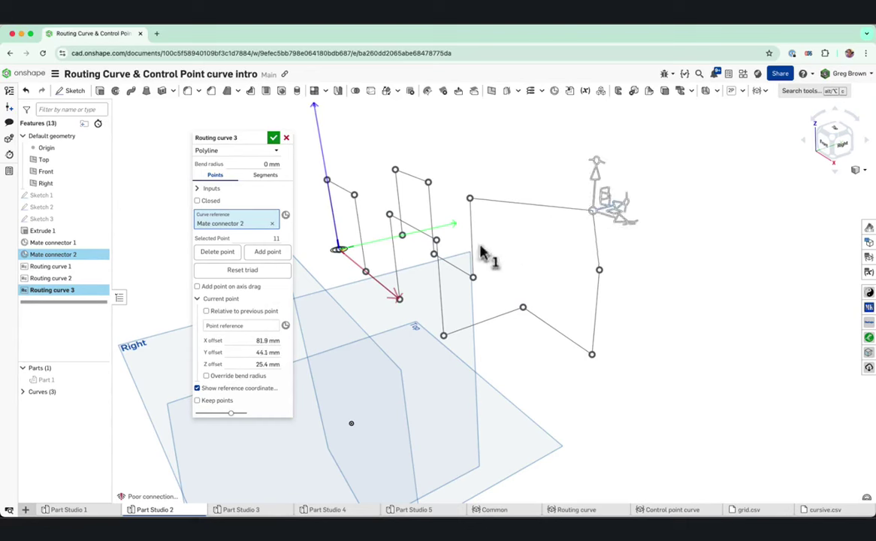
# Enable Add point on axis drag and extend a new point from point 11 up to a Z offset of about 38.3 mm
pyautogui.click(210, 288)
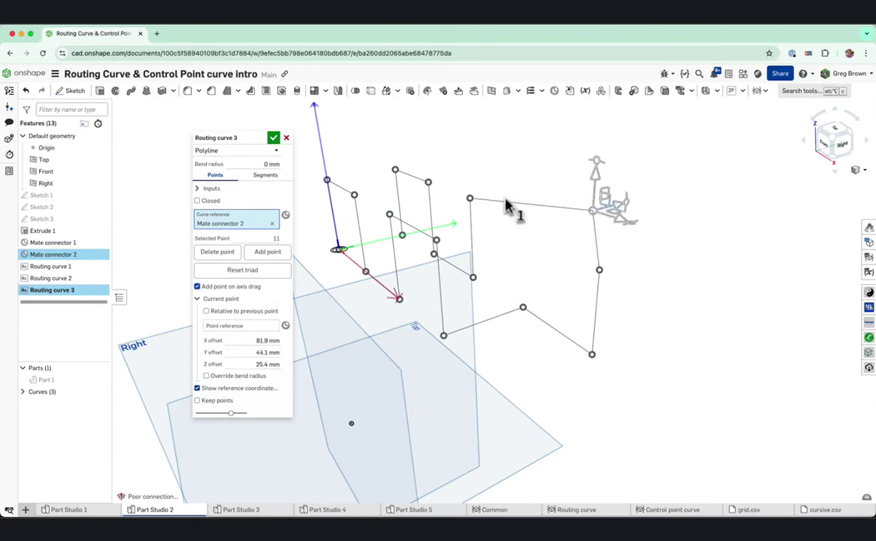
pyautogui.moveTo(596, 182); pyautogui.dragTo(599, 133)
pyautogui.moveTo(569, 266); pyautogui.dragTo(561, 296, button='right')
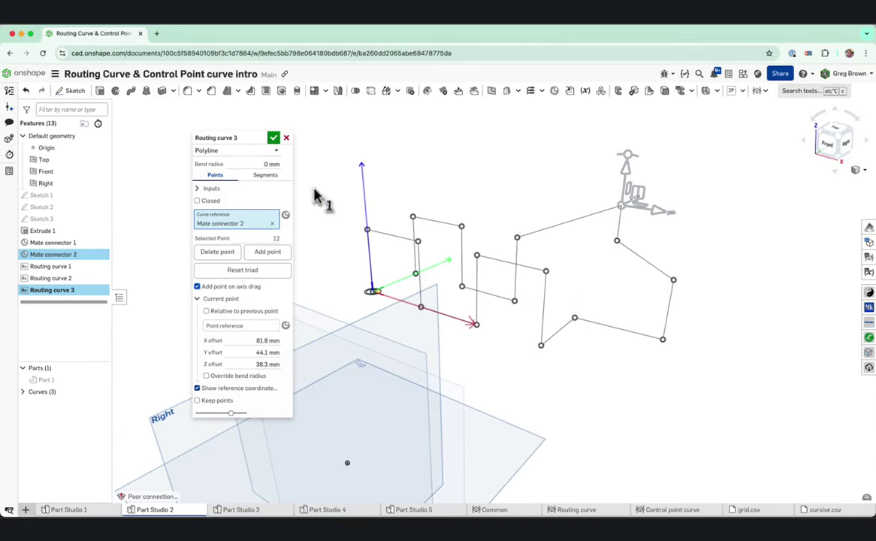
# Set the polyline's bend radius to 5 mm and override it at point 11 with 2 mm
pyautogui.click(241, 163)
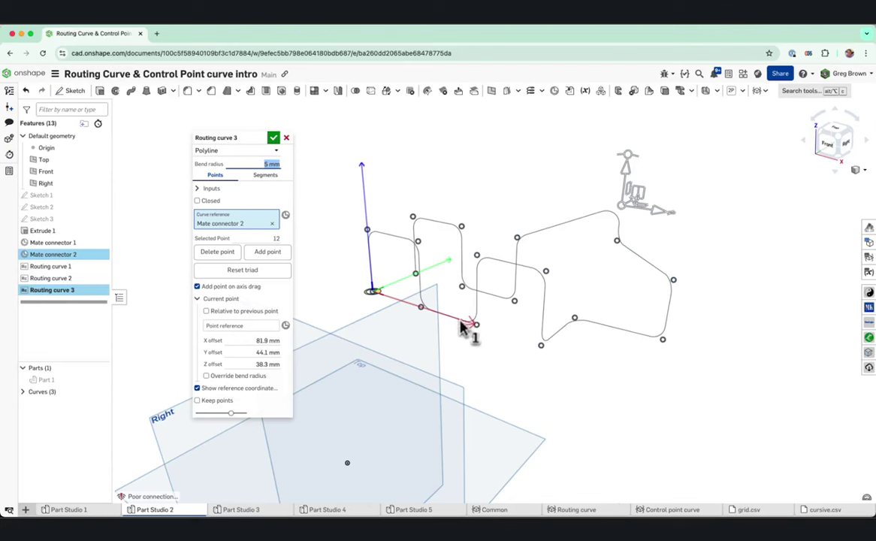
pyautogui.click(617, 241)
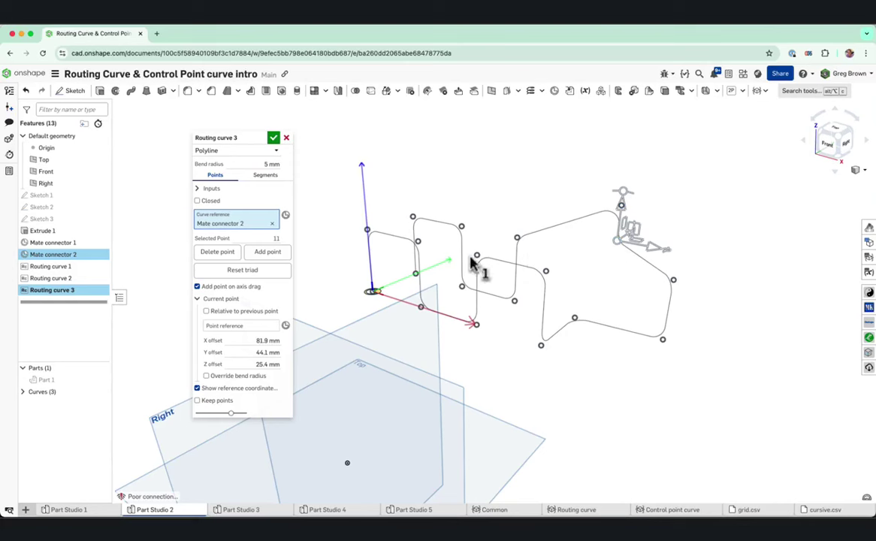
pyautogui.click(206, 375)
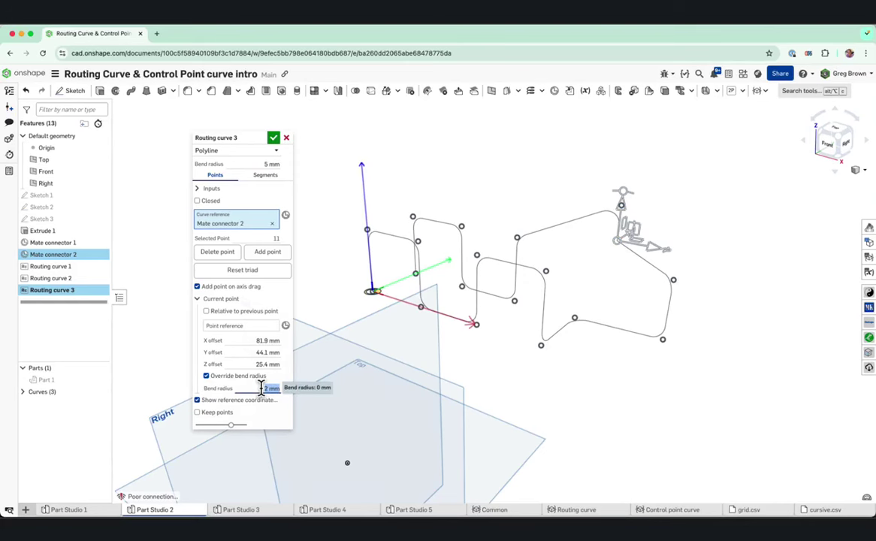
# Set the overridden bend radius at point 11 to 0 mm
pyautogui.scroll(10, 619, 244)
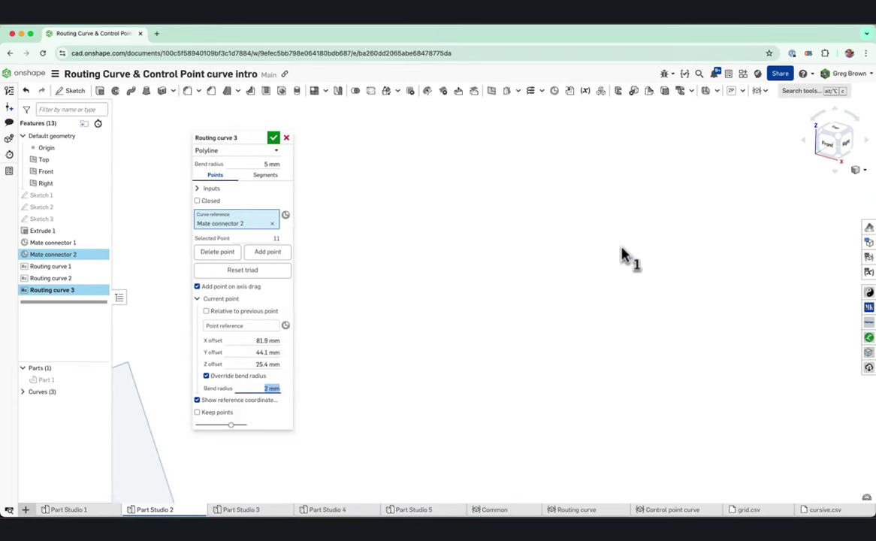
pyautogui.scroll(-10, 622, 250)
pyautogui.moveTo(624, 260); pyautogui.dragTo(570, 274, button='right')
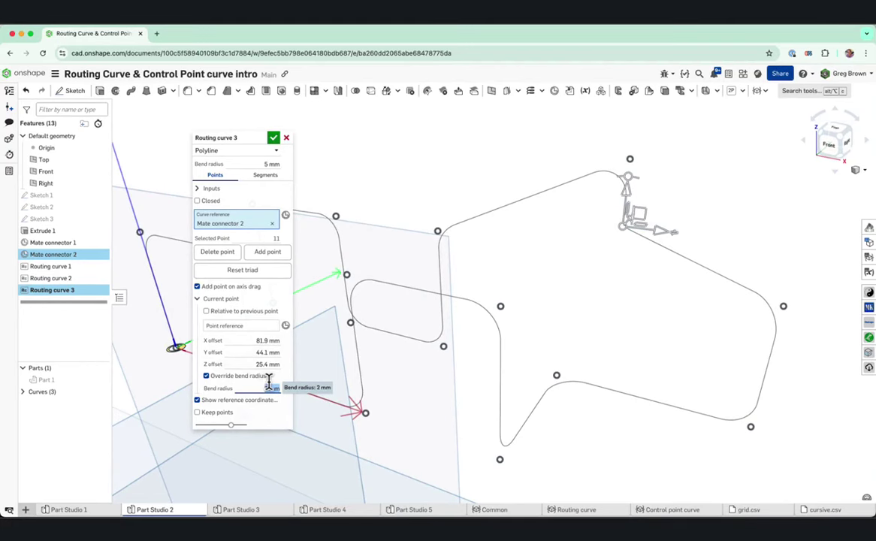
pyautogui.scroll(1, 628, 228)
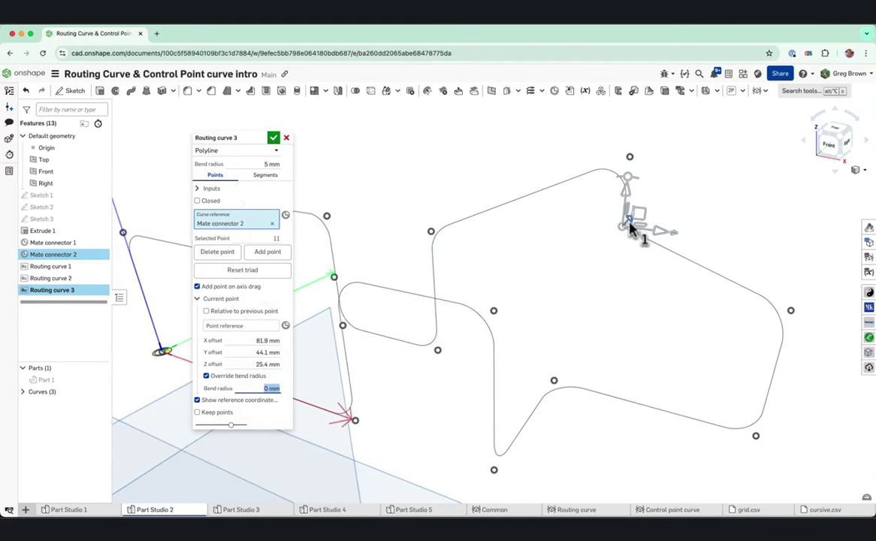
# Set the polyline's overall bend radius to 0 mm
pyautogui.scroll(-6, 627, 253)
pyautogui.moveTo(628, 258); pyautogui.dragTo(575, 275, button='right')
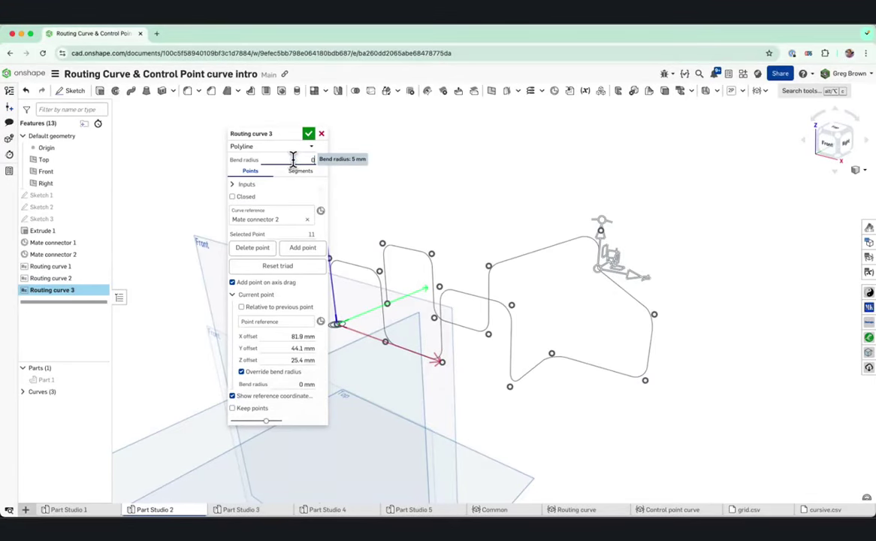
pyautogui.press('Return')
pyautogui.moveTo(483, 239); pyautogui.dragTo(505, 264, button='right')
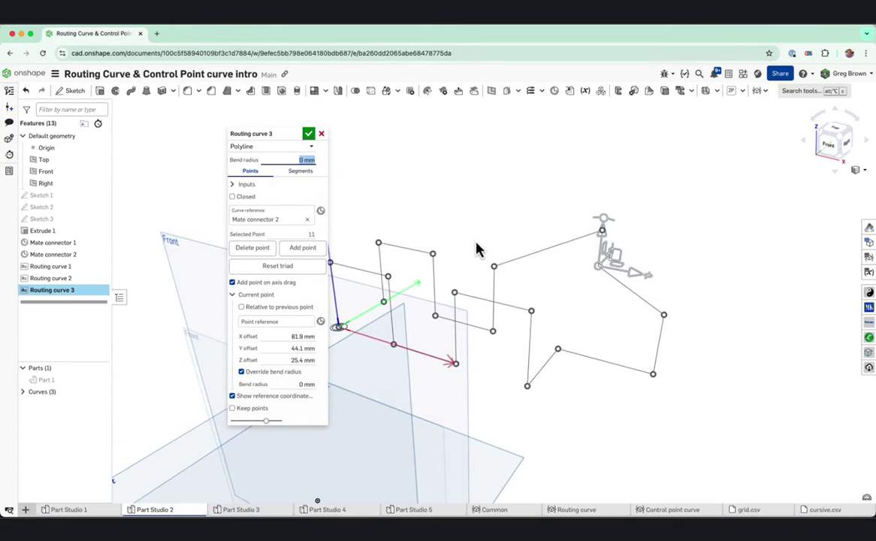
pyautogui.moveTo(505, 272); pyautogui.dragTo(524, 270, button='right')
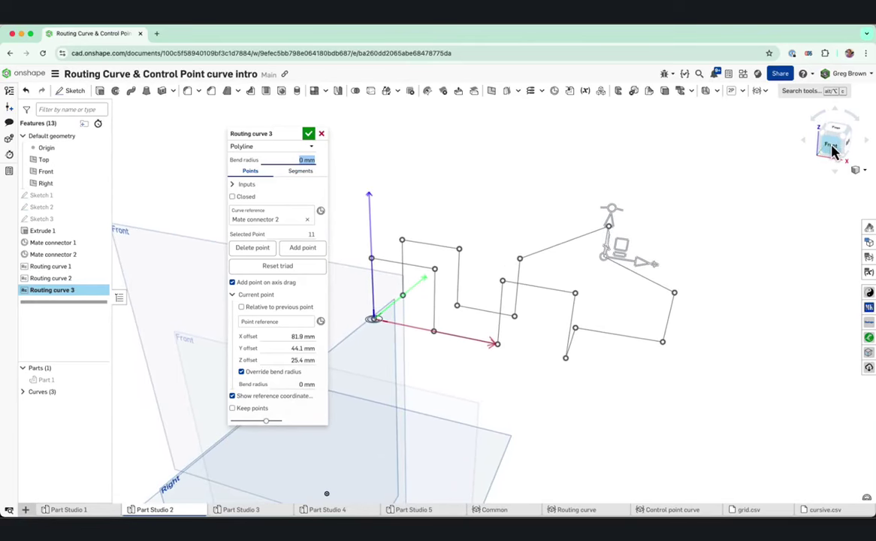
pyautogui.moveTo(573, 204); pyautogui.dragTo(546, 203, button='right')
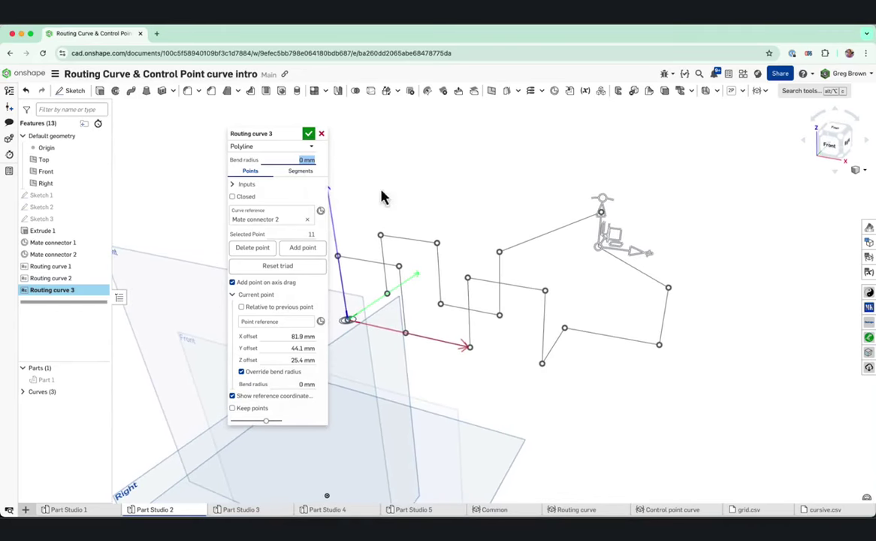
# Replace the long diagonal segment beside the point above point 11 with an ortho path running along X, Z and Y
pyautogui.click(303, 173)
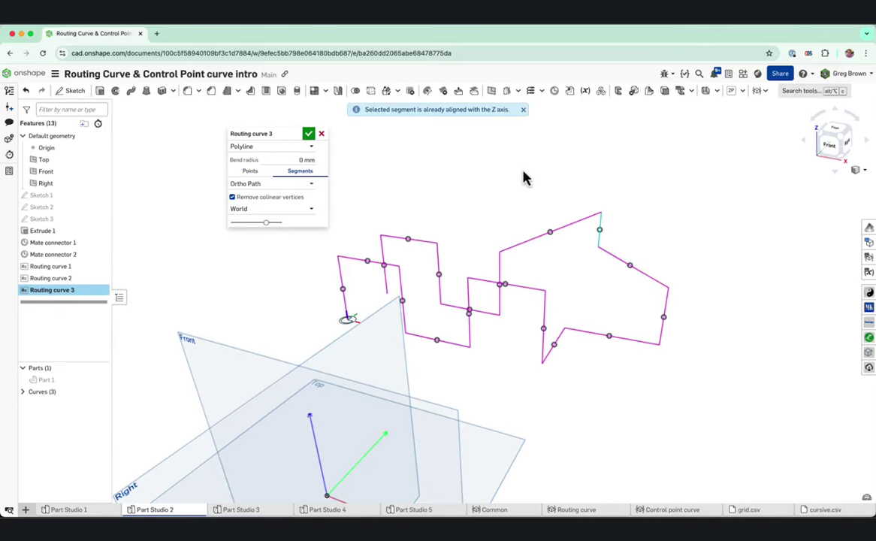
pyautogui.click(550, 237)
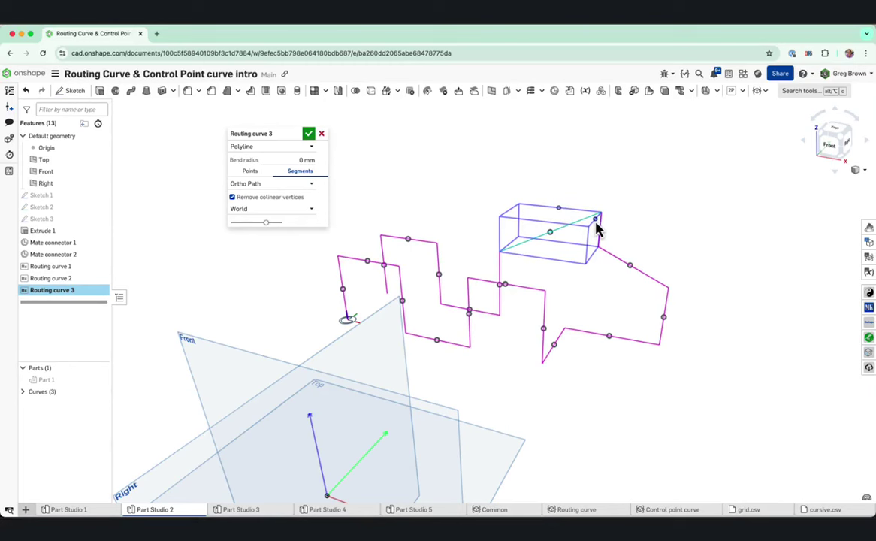
pyautogui.moveTo(598, 229); pyautogui.dragTo(582, 250)
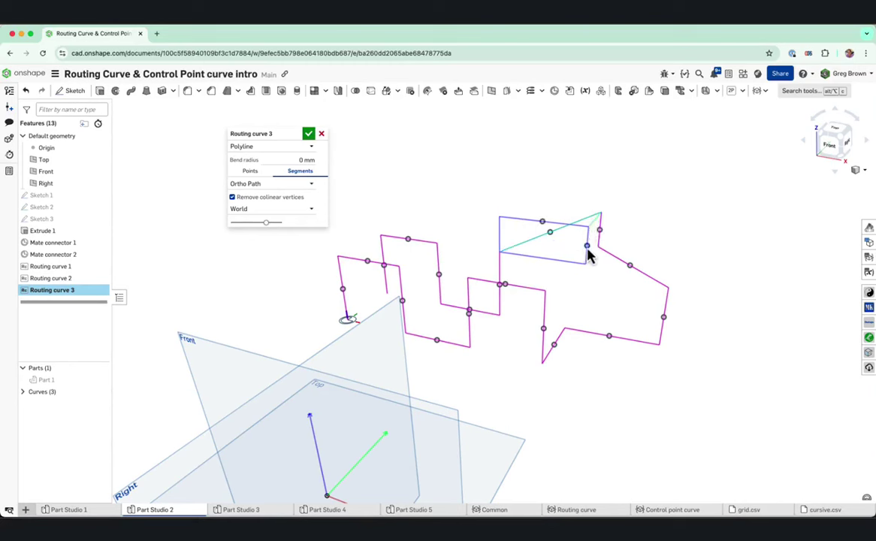
pyautogui.moveTo(588, 256); pyautogui.dragTo(543, 267)
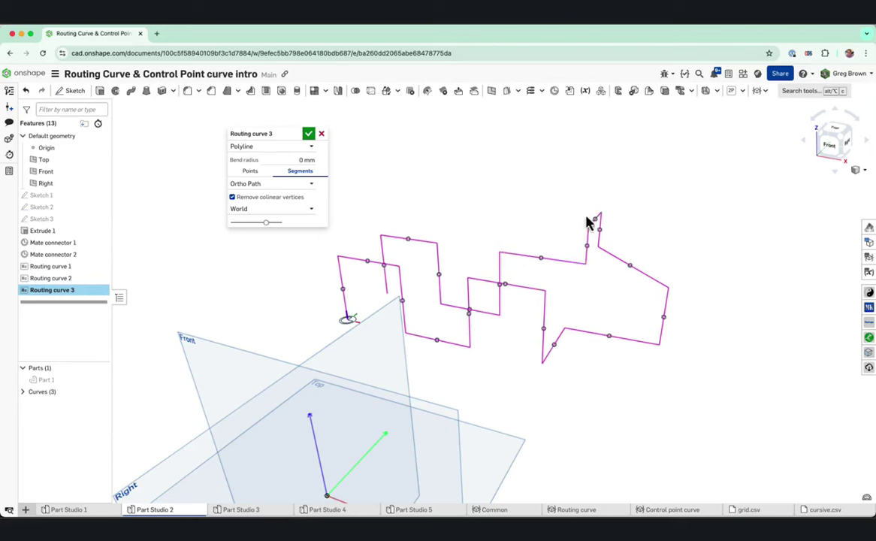
pyautogui.click(28, 91)
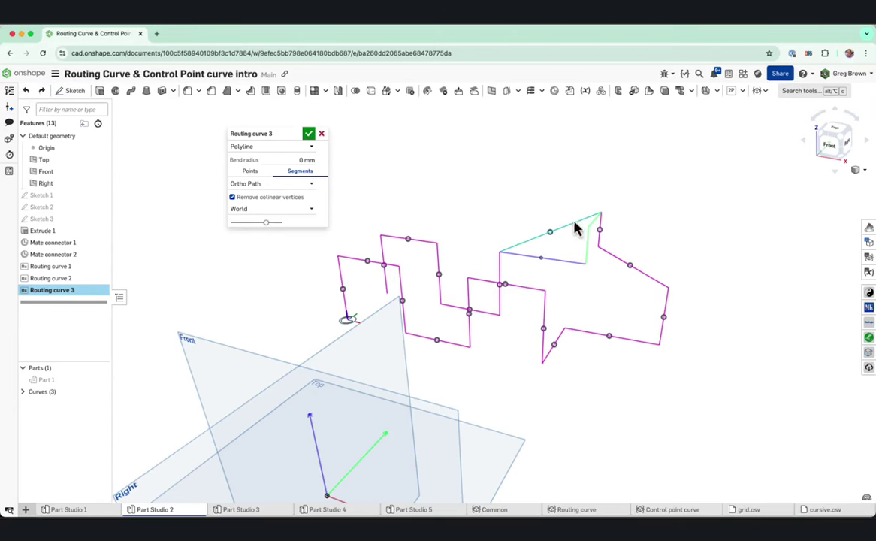
pyautogui.moveTo(504, 242)
pyautogui.mouseDown(button='right')
pyautogui.moveTo(507, 235)
pyautogui.moveTo(525, 253)
pyautogui.moveTo(509, 252)
pyautogui.mouseUp(button='right')
pyautogui.moveTo(554, 275); pyautogui.dragTo(519, 257, button='right')
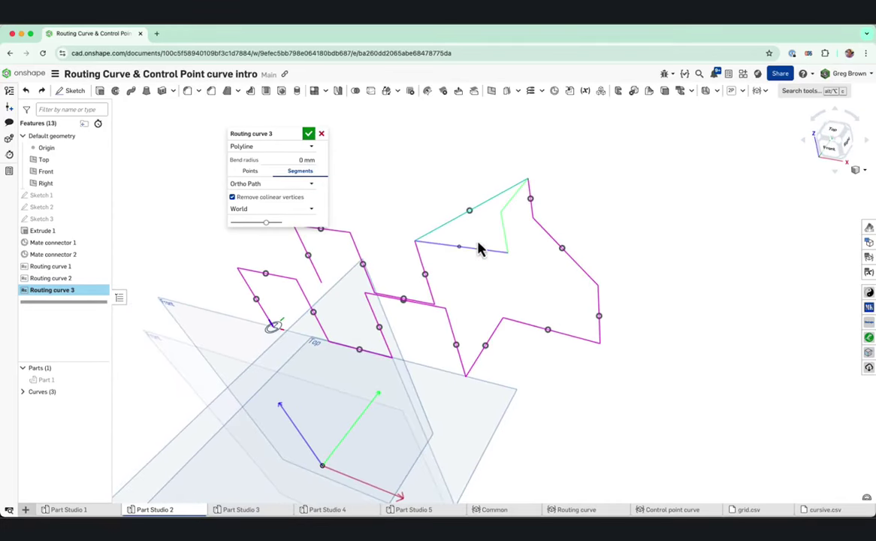
pyautogui.click(483, 255)
pyautogui.moveTo(483, 255); pyautogui.dragTo(458, 232, button='right')
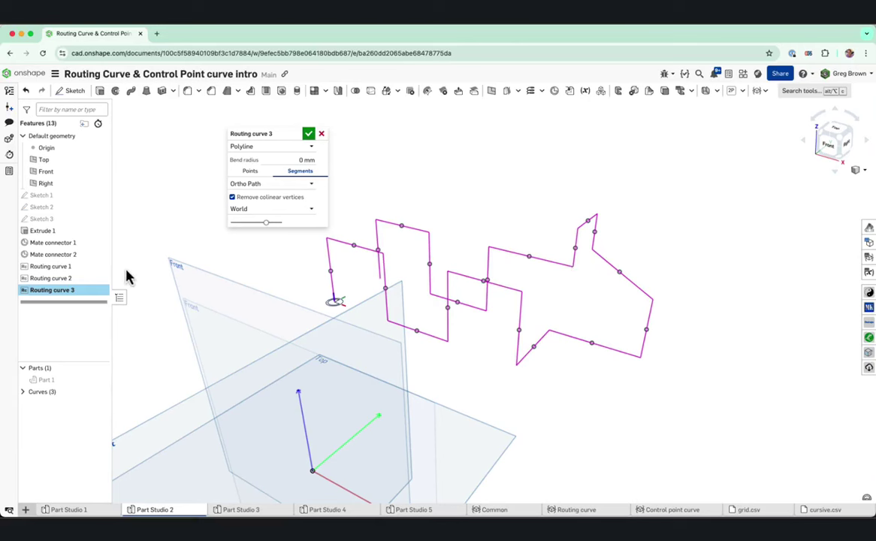
# Review the coordinate system options for ortho paths without changing World, and return to editing the polyline's points
pyautogui.click(277, 209)
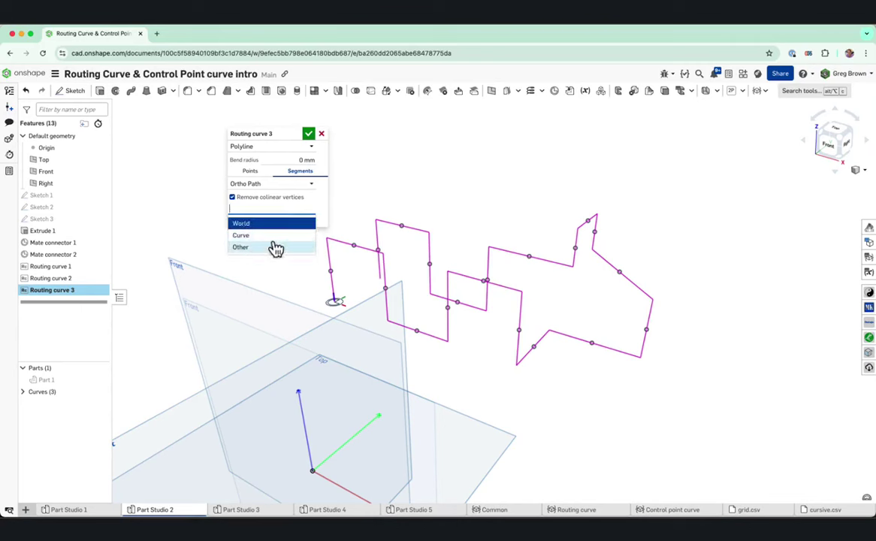
pyautogui.click(319, 208)
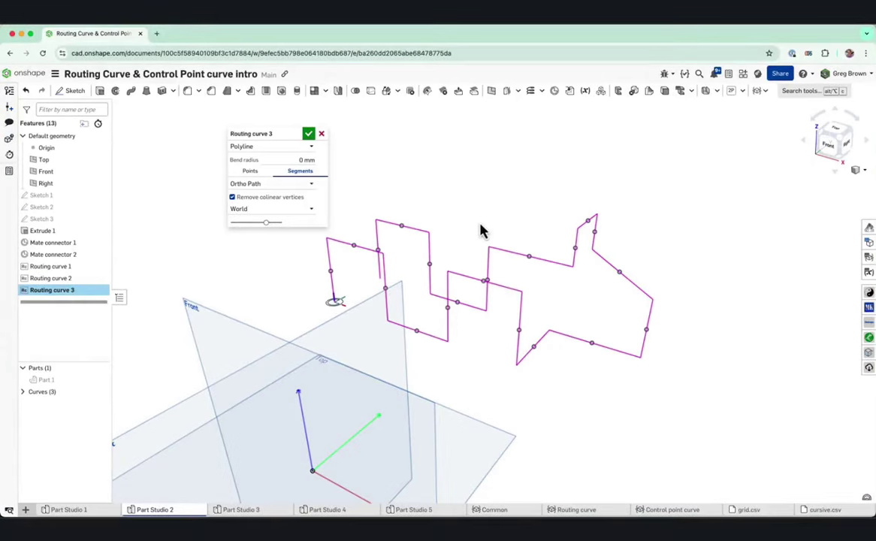
pyautogui.click(252, 172)
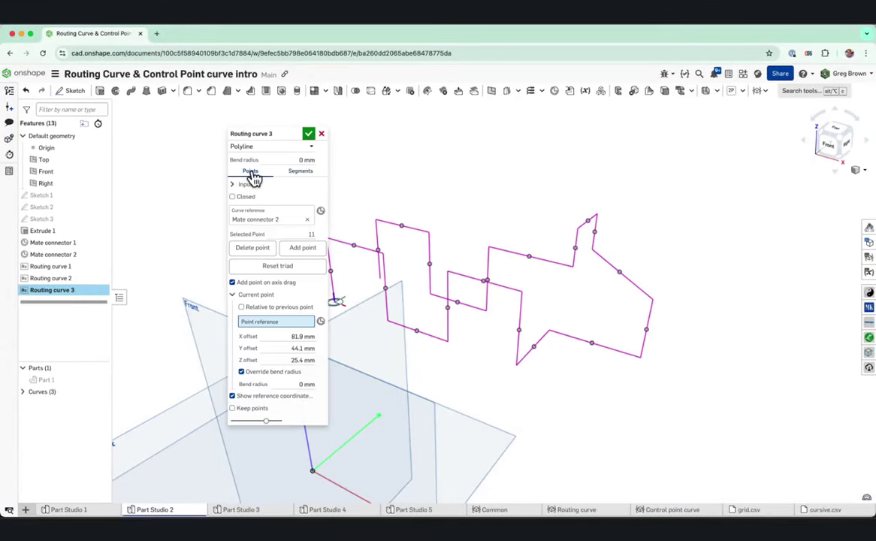
pyautogui.moveTo(474, 206); pyautogui.dragTo(481, 205, button='right')
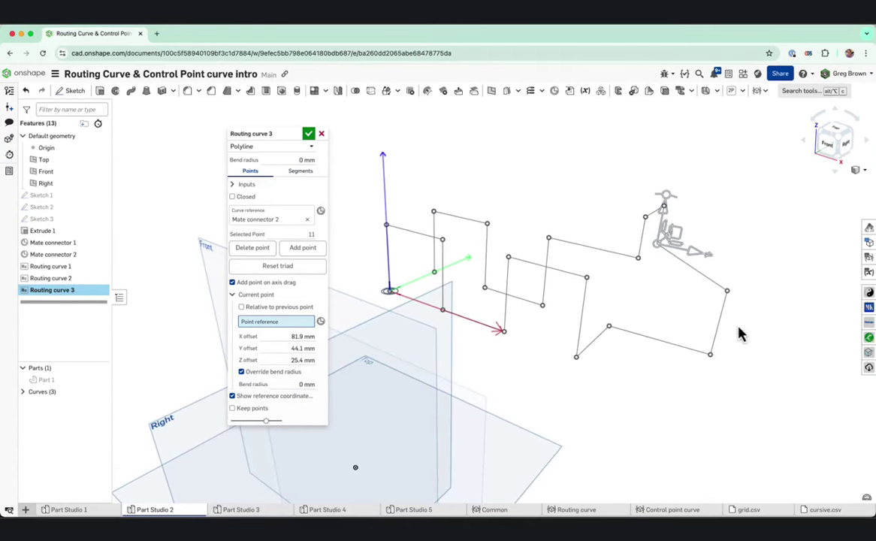
pyautogui.moveTo(667, 348)
pyautogui.mouseDown(button='right')
pyautogui.moveTo(642, 352)
pyautogui.moveTo(657, 340)
pyautogui.moveTo(661, 350)
pyautogui.mouseUp(button='right')
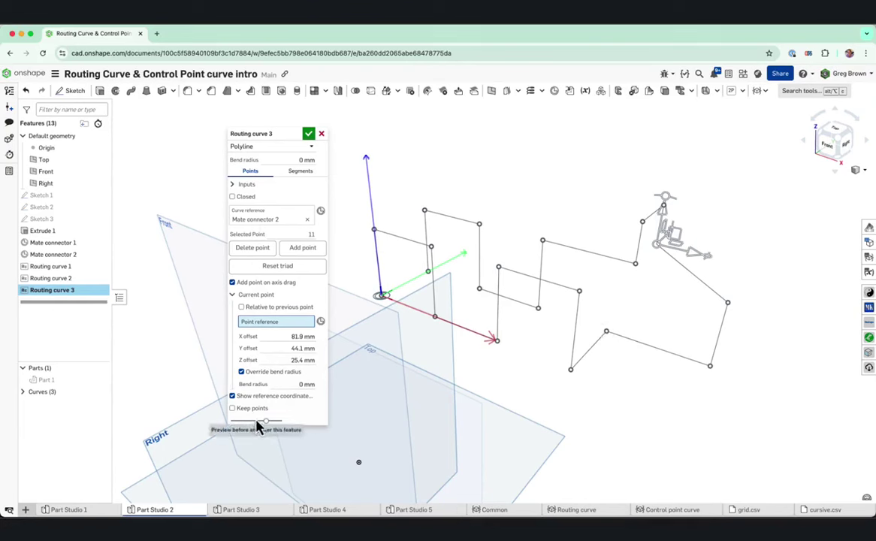
# Accept the polyline edits and pick out Curve 3 among the part studio's curves
pyautogui.click(309, 135)
pyautogui.moveTo(321, 157)
pyautogui.mouseDown(button='right')
pyautogui.moveTo(352, 203)
pyautogui.moveTo(333, 166)
pyautogui.mouseUp(button='right')
pyautogui.click(22, 392)
pyautogui.click(49, 427)
pyautogui.moveTo(318, 322); pyautogui.dragTo(298, 290, button='right')
pyautogui.click(293, 286)
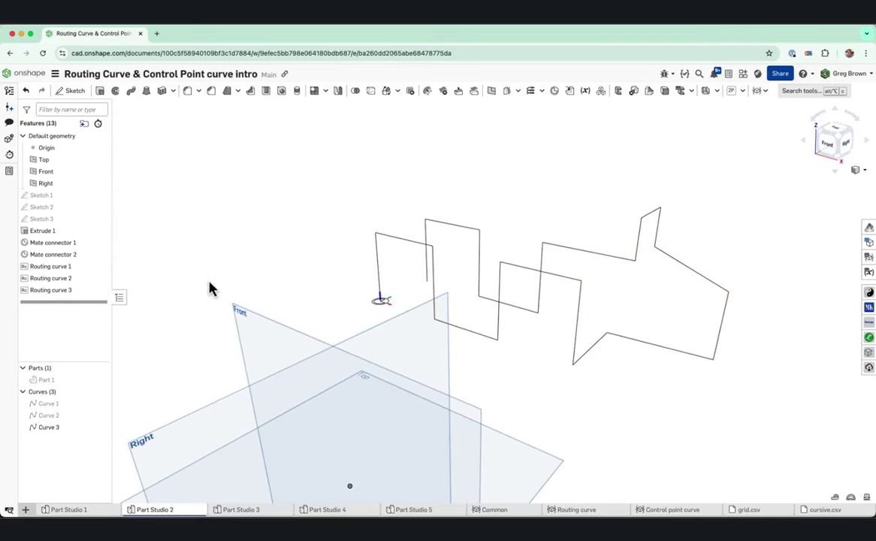
# Edit Routing curve 3 to enable Keep points and accept the change
pyautogui.rightClick(101, 291)
pyautogui.click(102, 312)
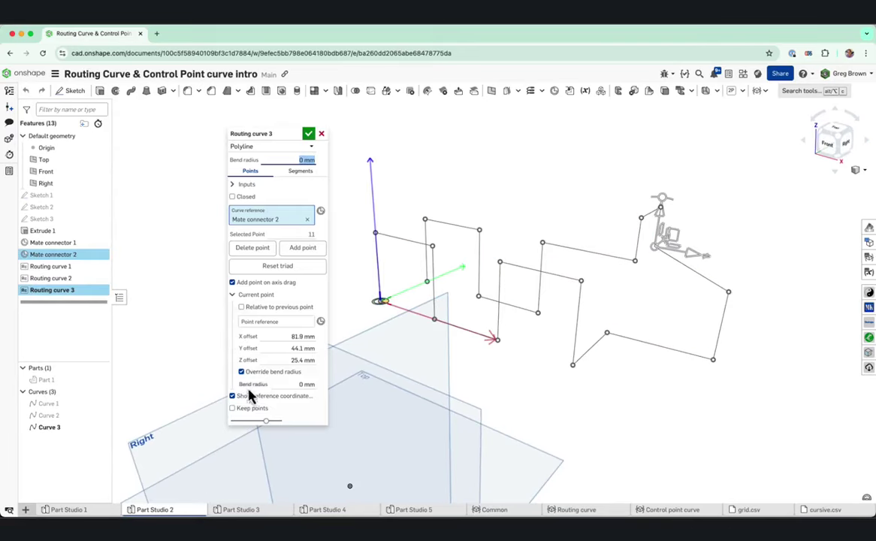
pyautogui.click(234, 408)
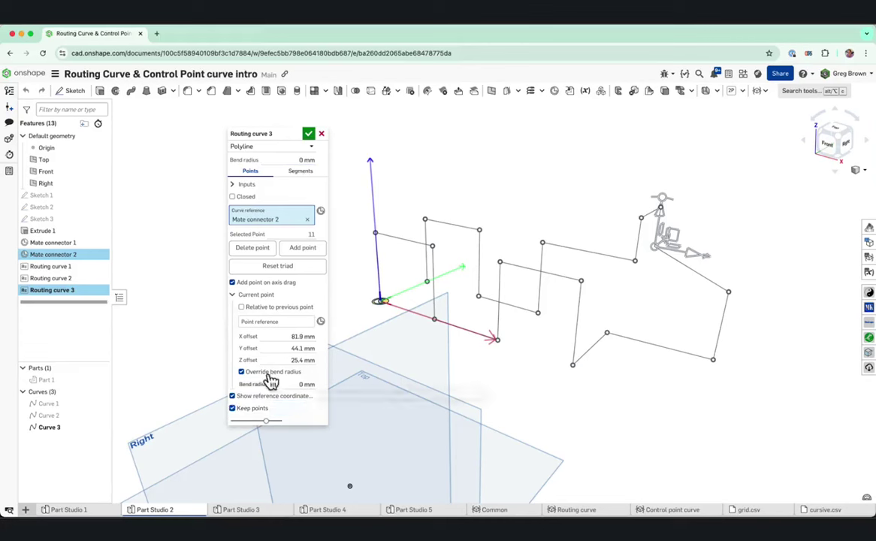
pyautogui.click(309, 134)
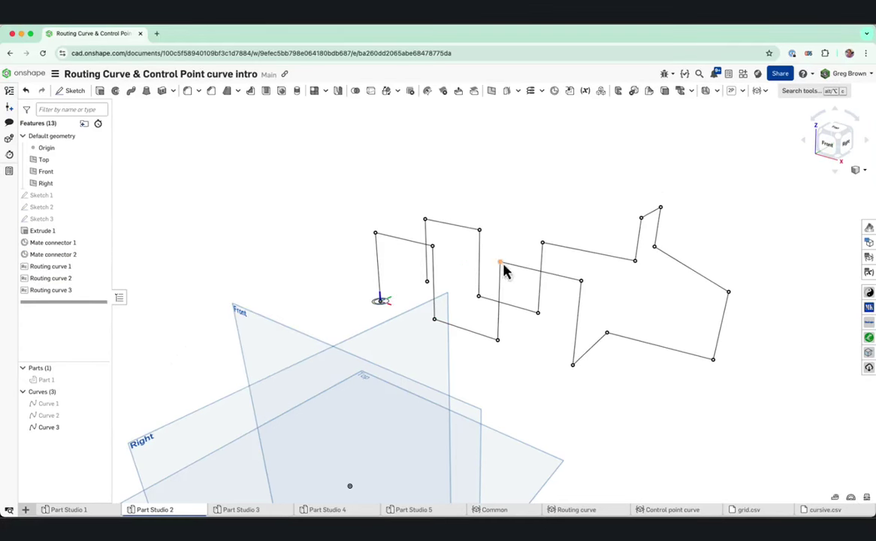
# Hide Curve 3 and measure the distance between two neighbouring kept points in the lower row, then clear the selection
pyautogui.click(100, 426)
pyautogui.moveTo(261, 367); pyautogui.dragTo(462, 343, button='right')
pyautogui.click(436, 335)
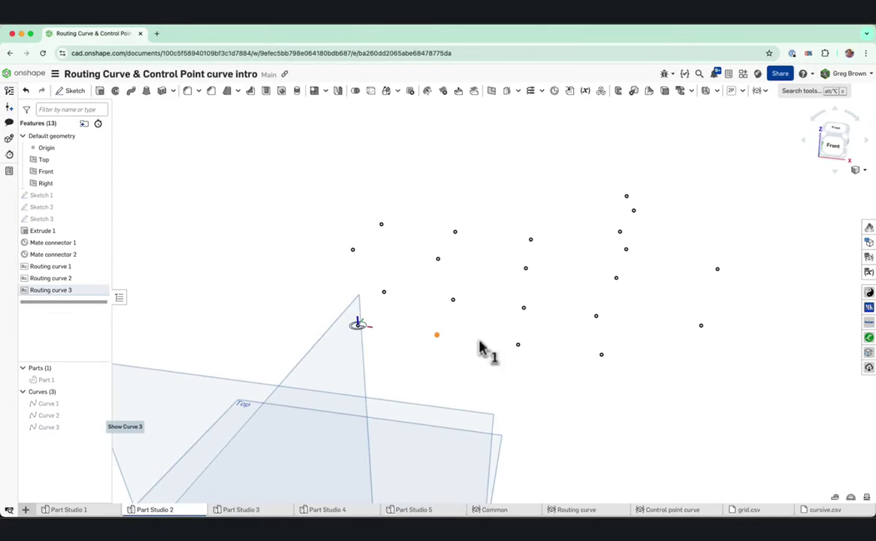
pyautogui.click(518, 344)
pyautogui.moveTo(536, 405); pyautogui.dragTo(531, 394, button='right')
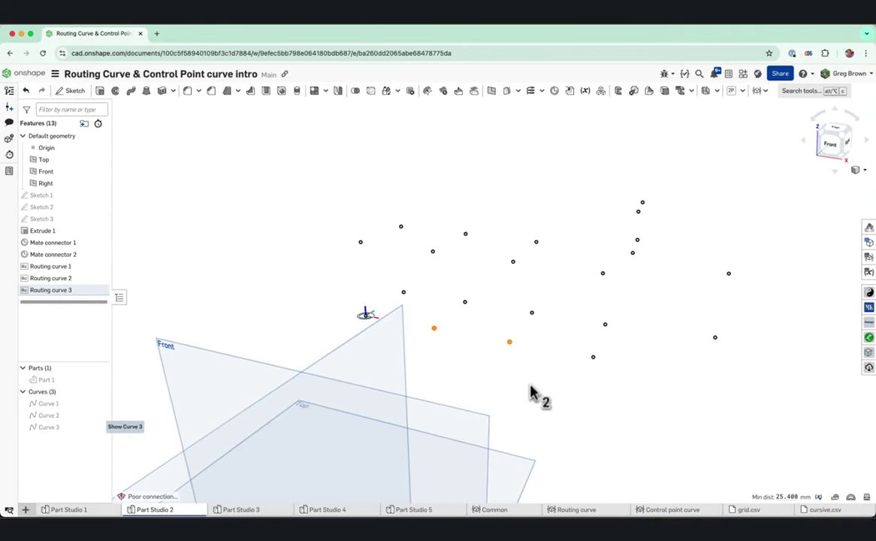
pyautogui.click(289, 305)
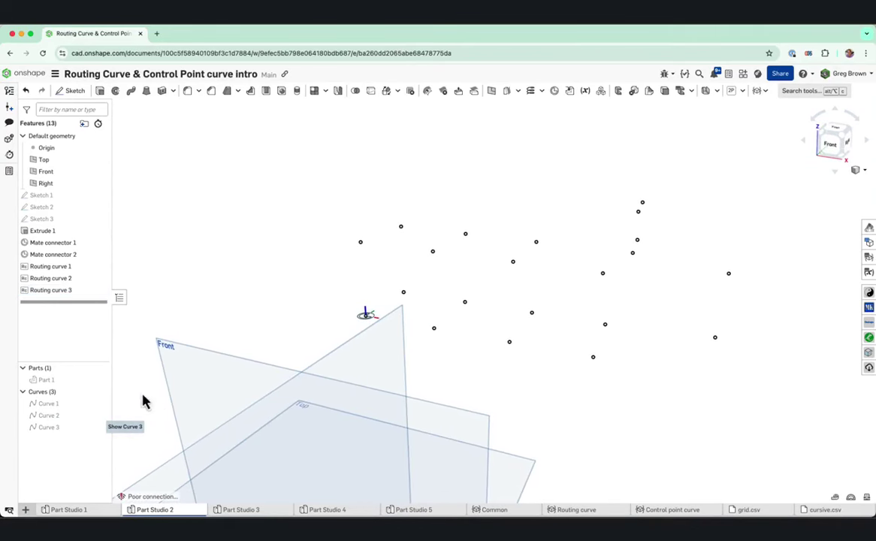
# Set the bend radius of Routing curve 3 to 5 mm, accept the edit, and show Curve 3 again
pyautogui.rightClick(83, 290)
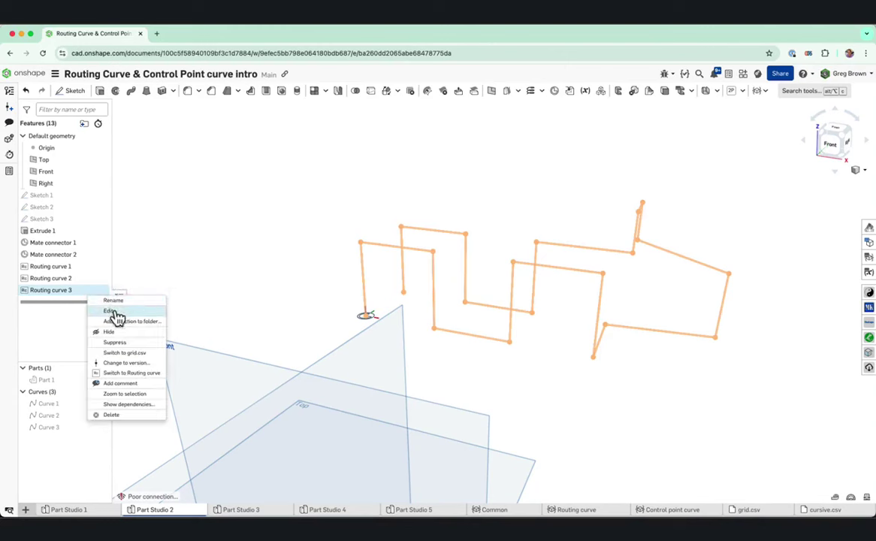
pyautogui.click(114, 311)
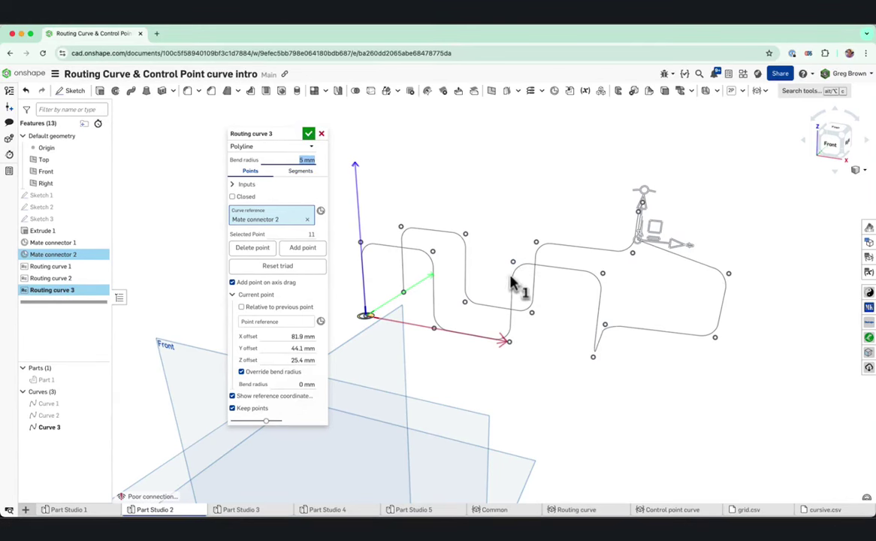
pyautogui.click(309, 134)
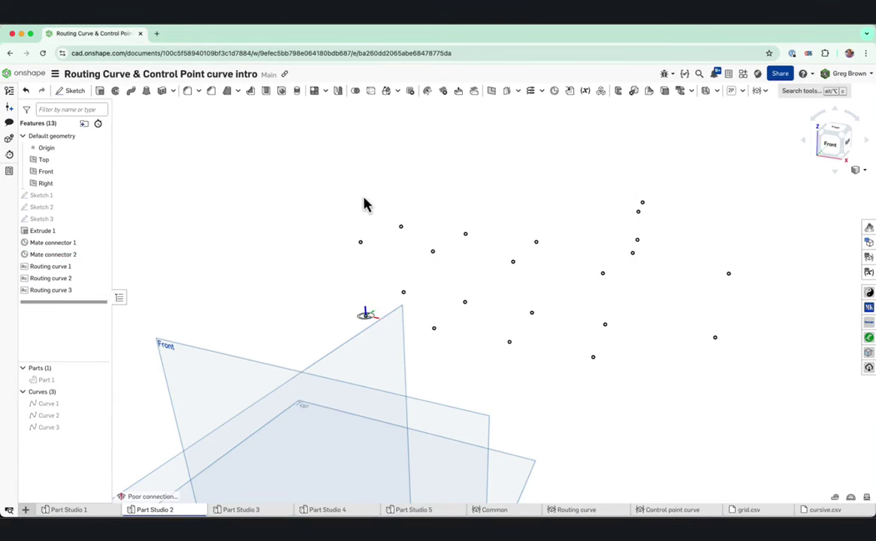
pyautogui.click(100, 426)
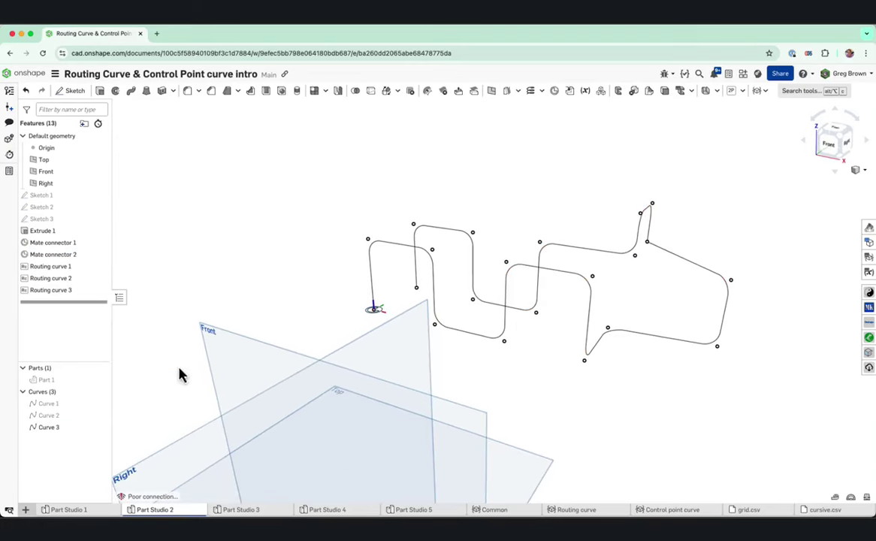
pyautogui.moveTo(273, 285)
pyautogui.mouseDown(button='right')
pyautogui.moveTo(279, 274)
pyautogui.moveTo(229, 278)
pyautogui.moveTo(267, 286)
pyautogui.mouseUp(button='right')
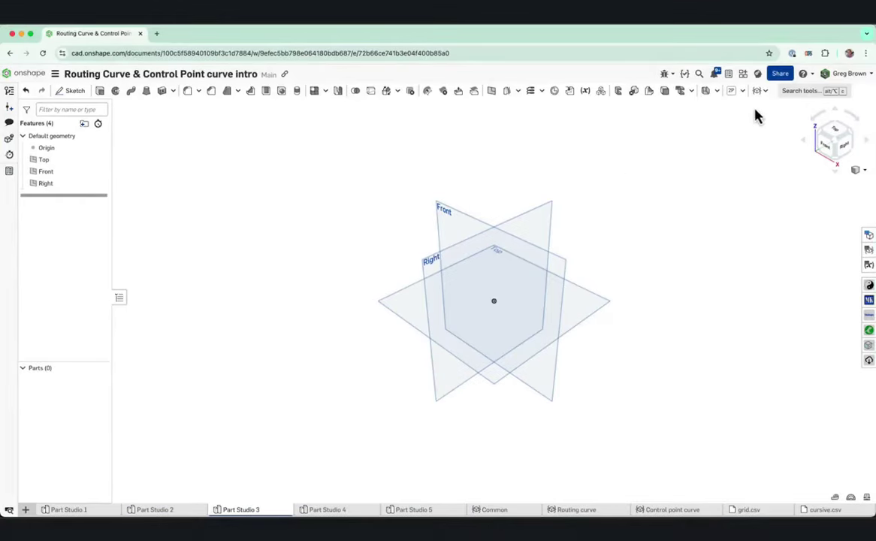
# Start a Control point curve in Part Studio 3 and extend points to about X 137 mm, Z 103 mm, and back to X 3.7 mm
pyautogui.click(765, 91)
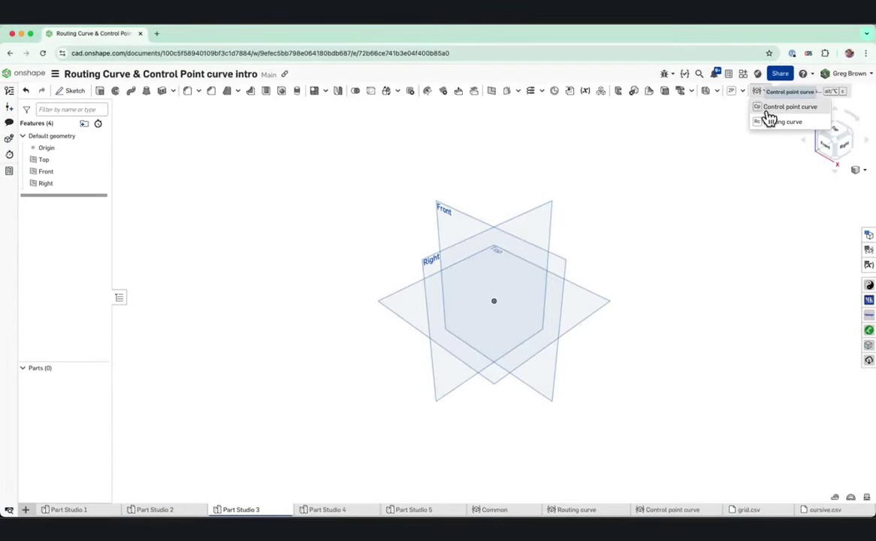
pyautogui.click(769, 109)
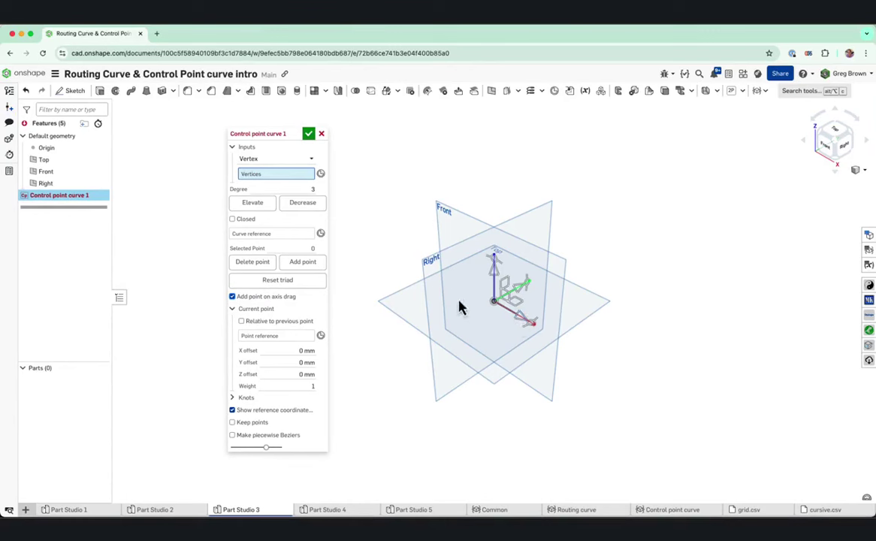
pyautogui.moveTo(515, 322); pyautogui.dragTo(661, 396)
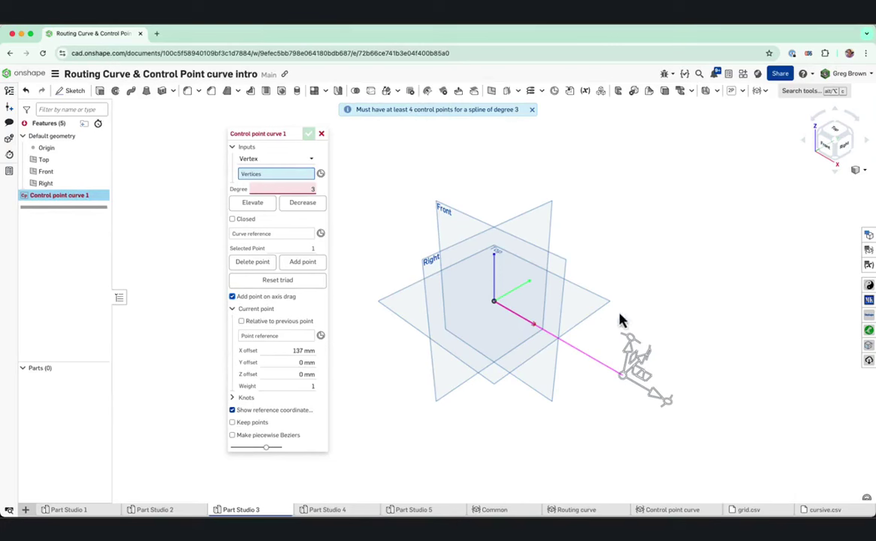
pyautogui.moveTo(629, 358); pyautogui.dragTo(632, 223)
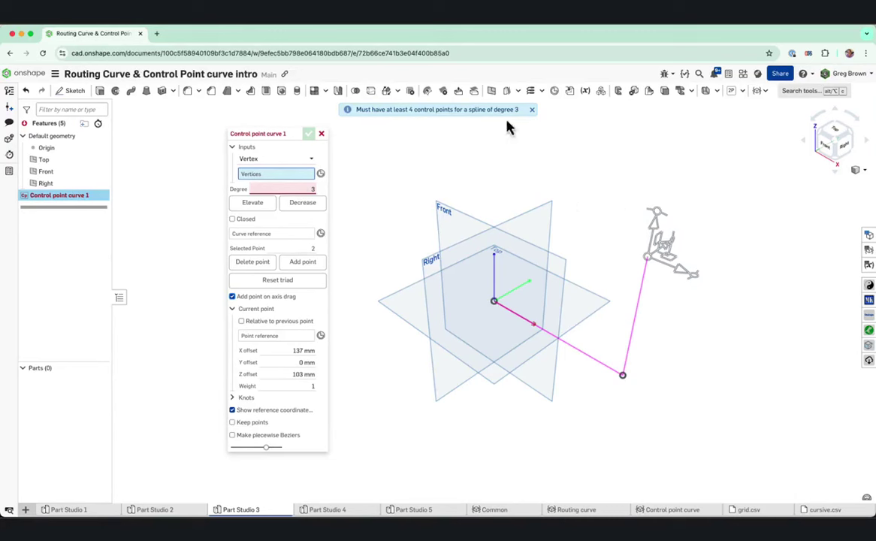
pyautogui.moveTo(680, 278); pyautogui.dragTo(516, 225)
pyautogui.moveTo(567, 254); pyautogui.dragTo(588, 236, button='right')
pyautogui.moveTo(597, 135); pyautogui.dragTo(551, 189, button='right')
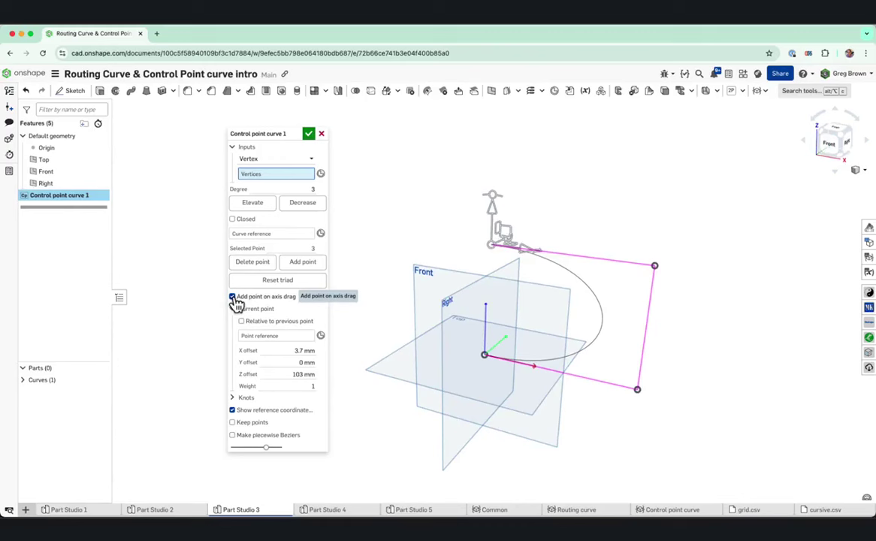
# Turn off adding points on axis drag, rotate the upper outer control point's triad, and move that point to about X 132.6 mm, Z 100.5 mm
pyautogui.moveTo(469, 208); pyautogui.dragTo(464, 211, button='right')
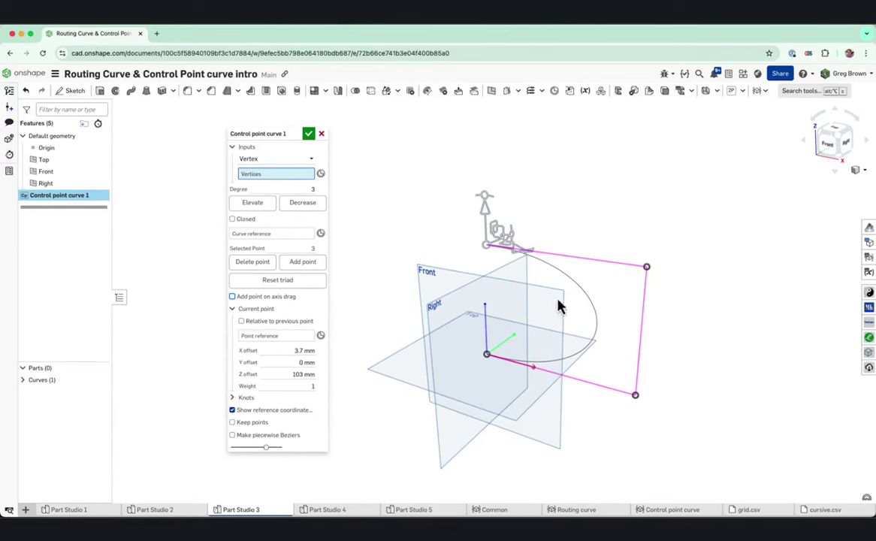
pyautogui.moveTo(580, 362); pyautogui.dragTo(622, 277, button='right')
pyautogui.click(619, 256)
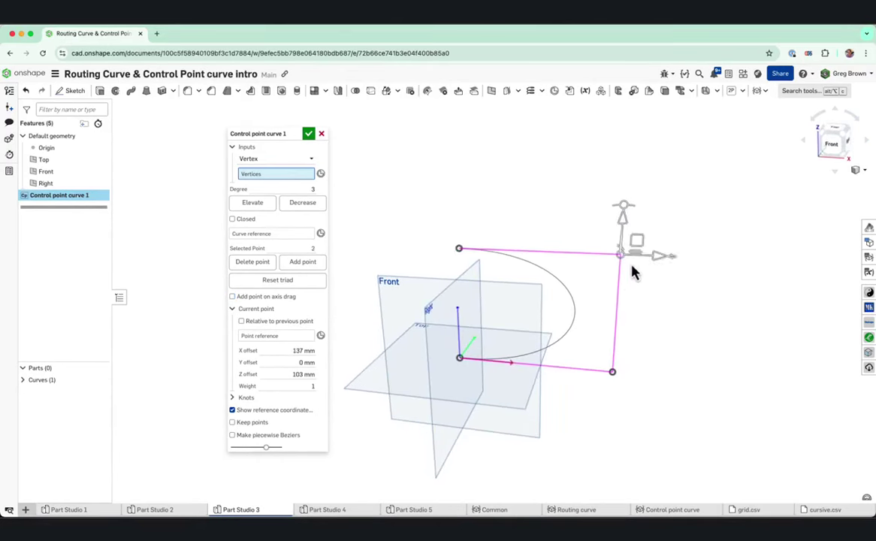
pyautogui.moveTo(635, 245)
pyautogui.mouseDown()
pyautogui.moveTo(612, 259)
pyautogui.moveTo(581, 246)
pyautogui.moveTo(629, 214)
pyautogui.moveTo(639, 221)
pyautogui.moveTo(598, 289)
pyautogui.moveTo(684, 262)
pyautogui.moveTo(646, 267)
pyautogui.moveTo(625, 250)
pyautogui.mouseUp()
pyautogui.moveTo(614, 208); pyautogui.dragTo(586, 213)
pyautogui.moveTo(638, 244); pyautogui.dragTo(642, 268)
pyautogui.moveTo(642, 268); pyautogui.dragTo(559, 282, button='right')
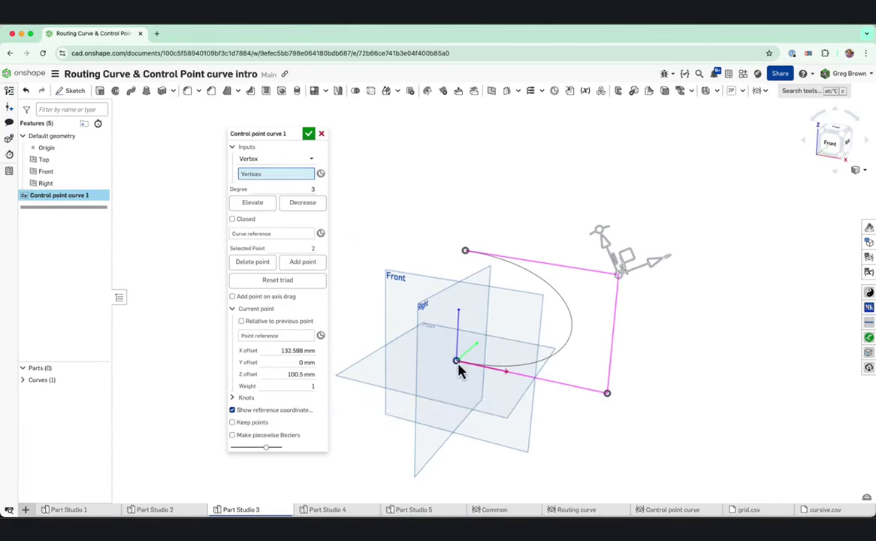
# Move the curve's end point out of plane to a Y offset of 73 mm and reposition the outer control points
pyautogui.moveTo(460, 369); pyautogui.dragTo(490, 317, button='right')
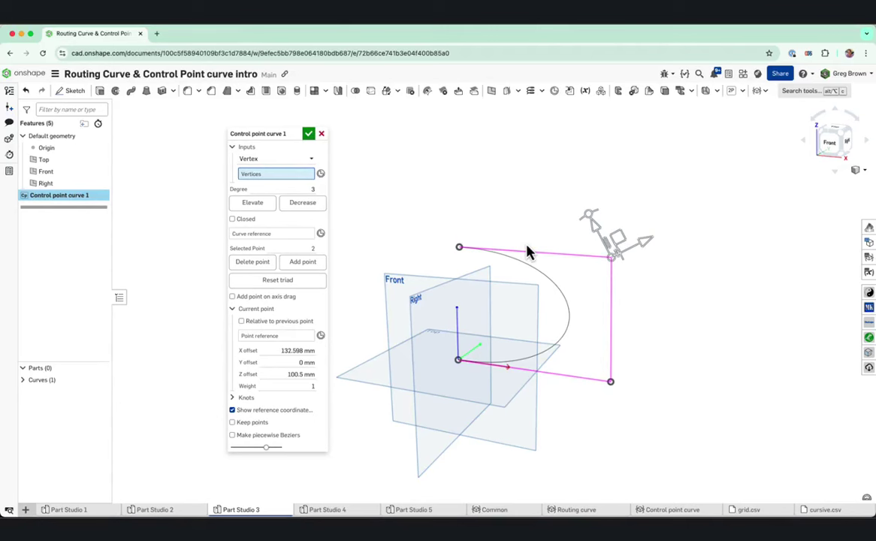
pyautogui.moveTo(519, 231)
pyautogui.mouseDown(button='right')
pyautogui.moveTo(516, 221)
pyautogui.moveTo(519, 237)
pyautogui.mouseUp(button='right')
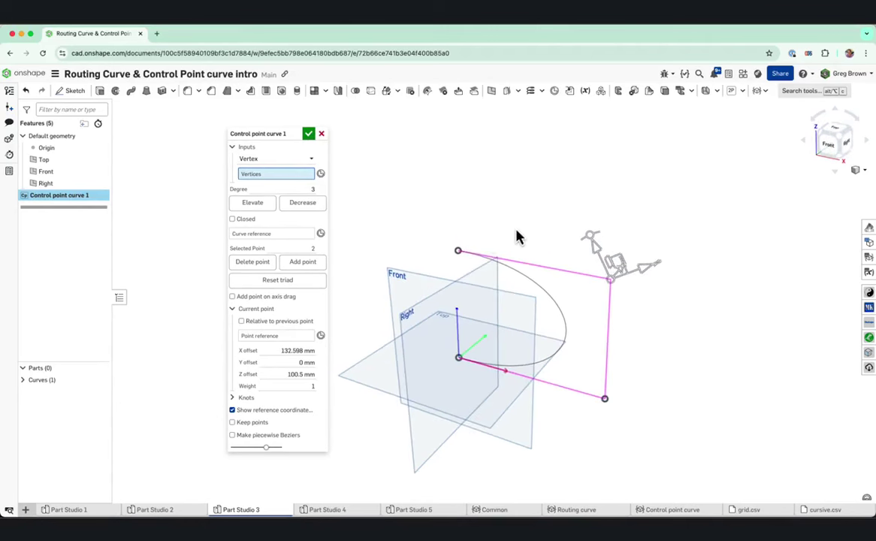
pyautogui.click(471, 255)
pyautogui.moveTo(472, 255)
pyautogui.mouseDown(button='right')
pyautogui.moveTo(494, 248)
pyautogui.moveTo(469, 242)
pyautogui.mouseUp(button='right')
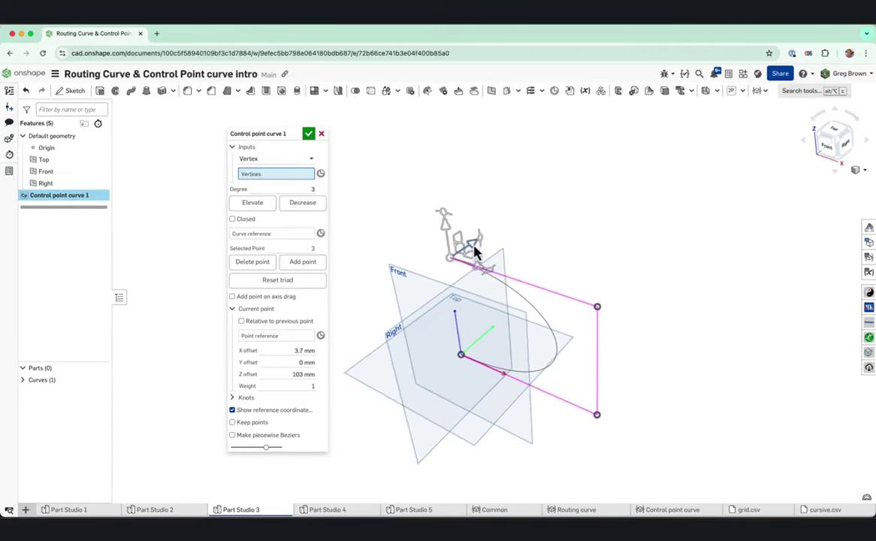
pyautogui.moveTo(523, 218); pyautogui.dragTo(561, 328)
pyautogui.click(597, 308)
pyautogui.moveTo(561, 328); pyautogui.dragTo(532, 312, button='right')
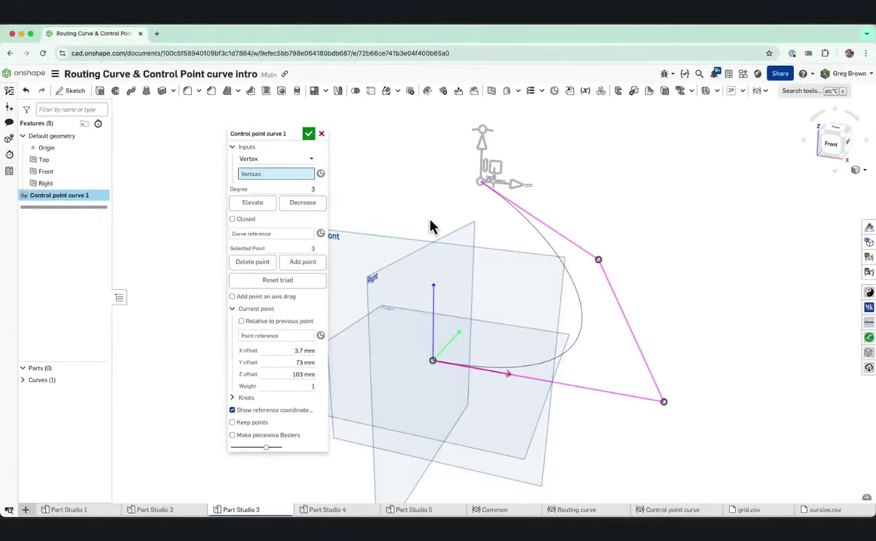
# Elevate the curve's degree to 5, decrease it to 4 for comparison, and elevate it back to 5
pyautogui.moveTo(432, 225); pyautogui.dragTo(437, 221, button='right')
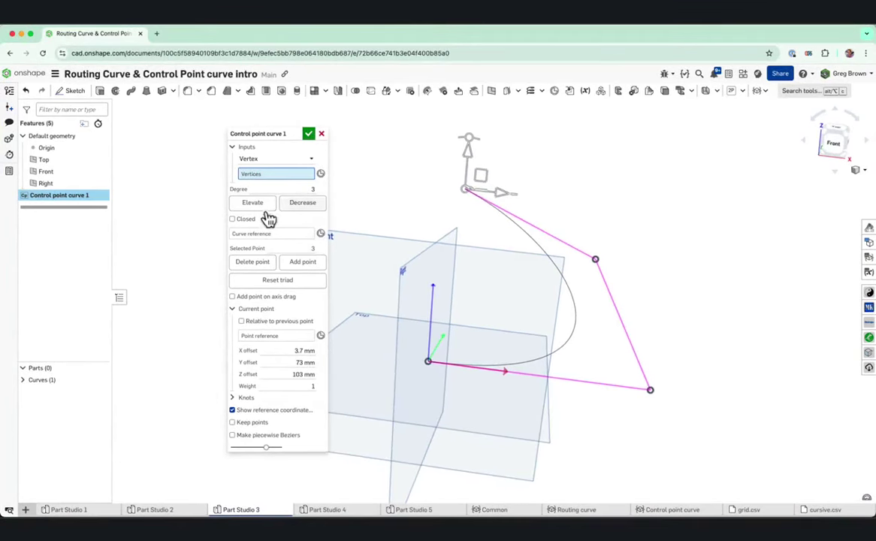
pyautogui.moveTo(483, 317)
pyautogui.mouseDown(button='right')
pyautogui.moveTo(460, 309)
pyautogui.moveTo(479, 310)
pyautogui.moveTo(475, 318)
pyautogui.mouseUp(button='right')
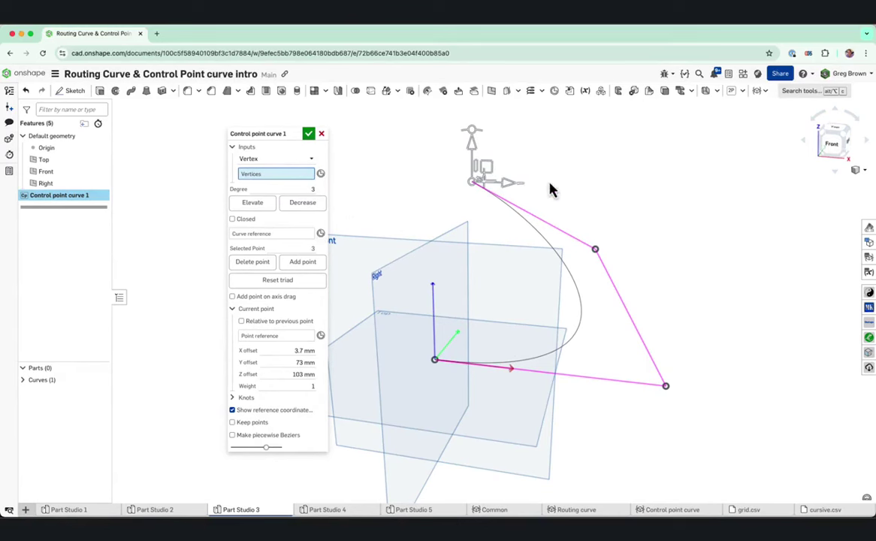
pyautogui.click(253, 203)
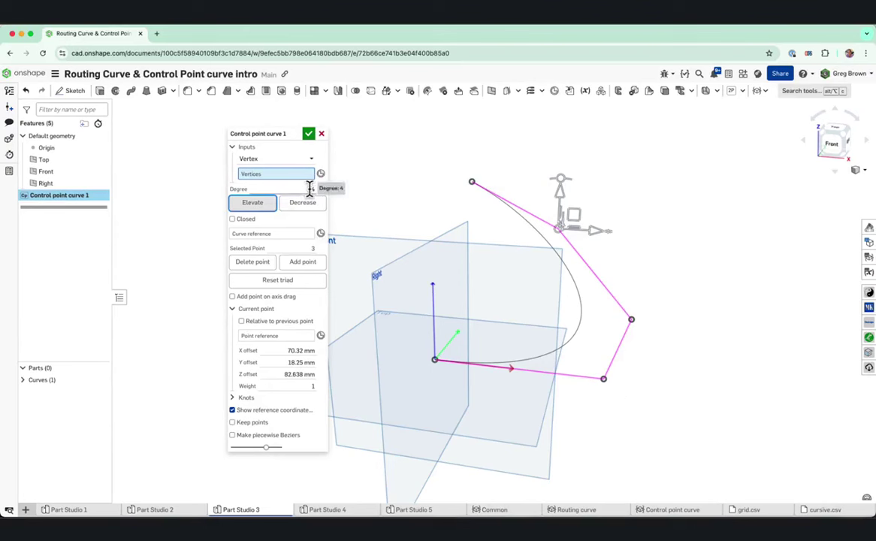
pyautogui.click(253, 203)
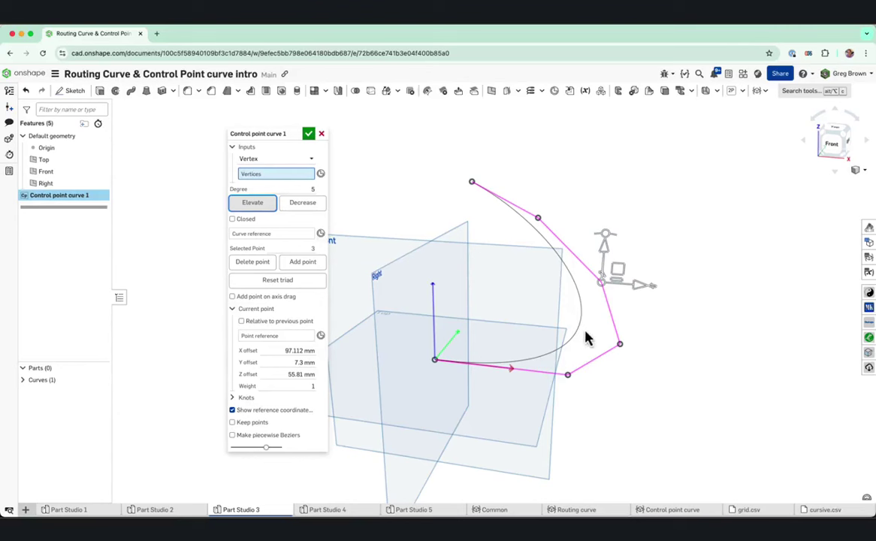
pyautogui.click(317, 206)
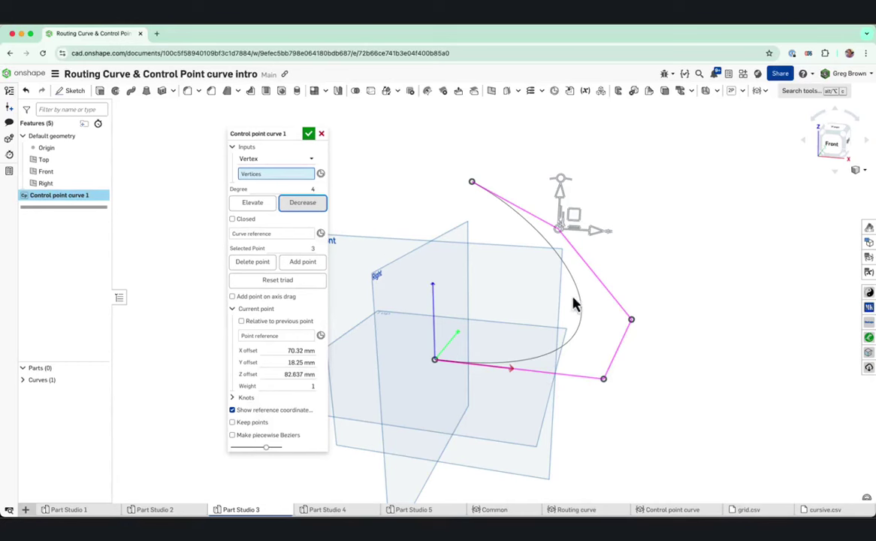
pyautogui.click(252, 209)
pyautogui.click(252, 209)
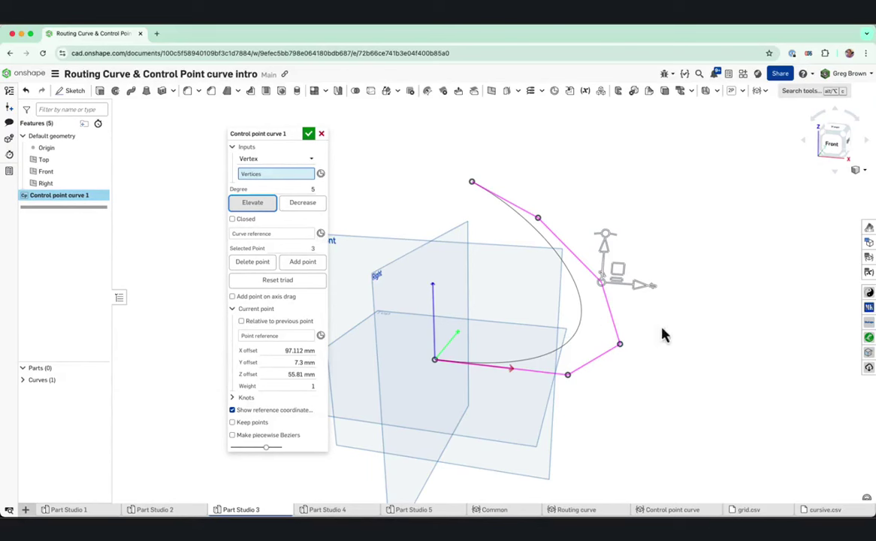
# Move control point 3 of the degree 5 curve to about X 105.4 mm, Z 64.5 mm
pyautogui.click(619, 344)
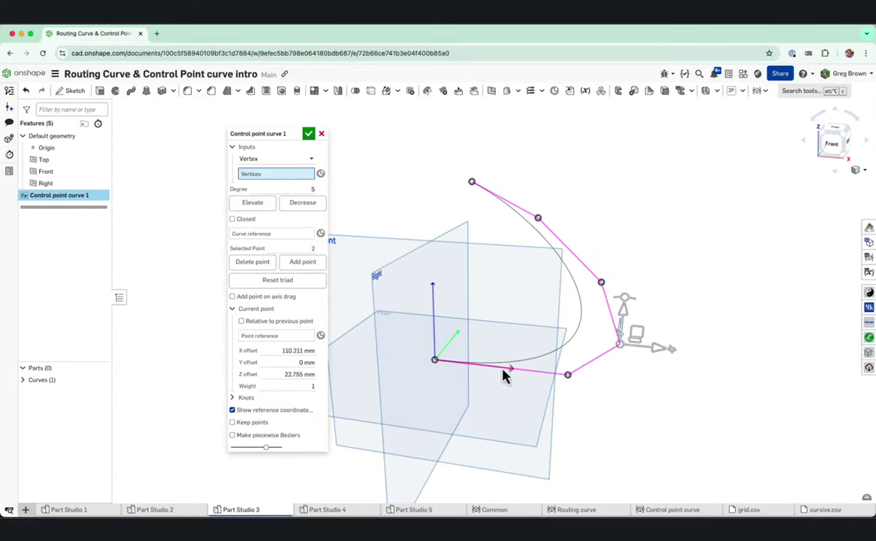
pyautogui.click(601, 283)
pyautogui.moveTo(618, 272); pyautogui.dragTo(632, 257)
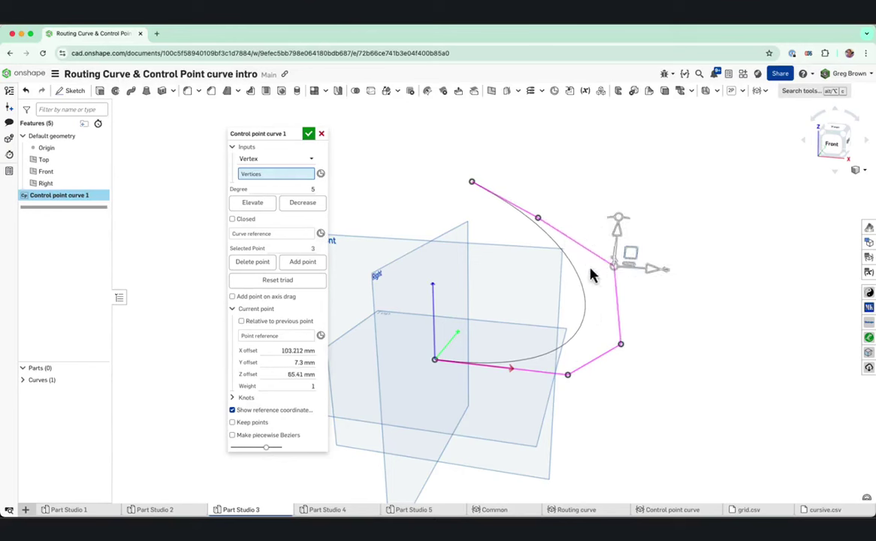
pyautogui.moveTo(630, 255)
pyautogui.mouseDown()
pyautogui.moveTo(637, 252)
pyautogui.moveTo(637, 267)
pyautogui.mouseUp()
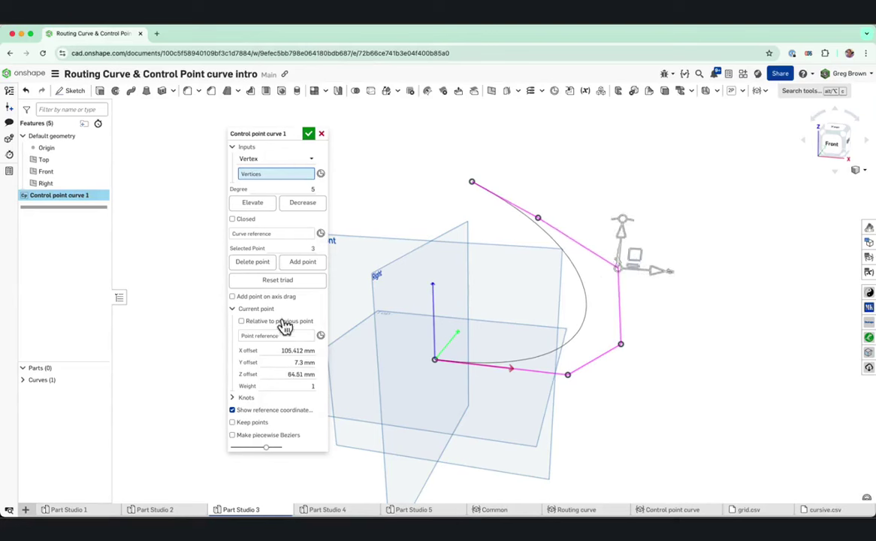
# Raise the weight of control point 3 from 2 up to 10 in single increments
pyautogui.click(282, 386)
pyautogui.write('1')
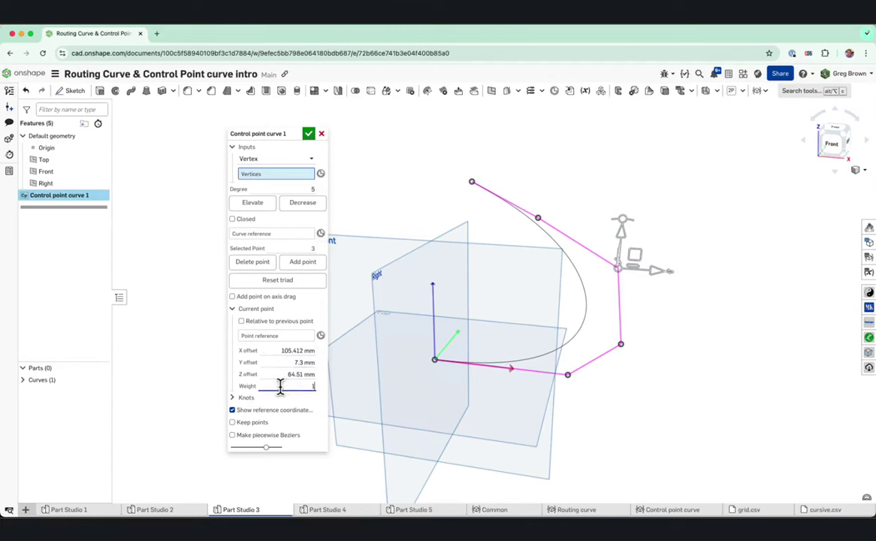
pyautogui.click(621, 346)
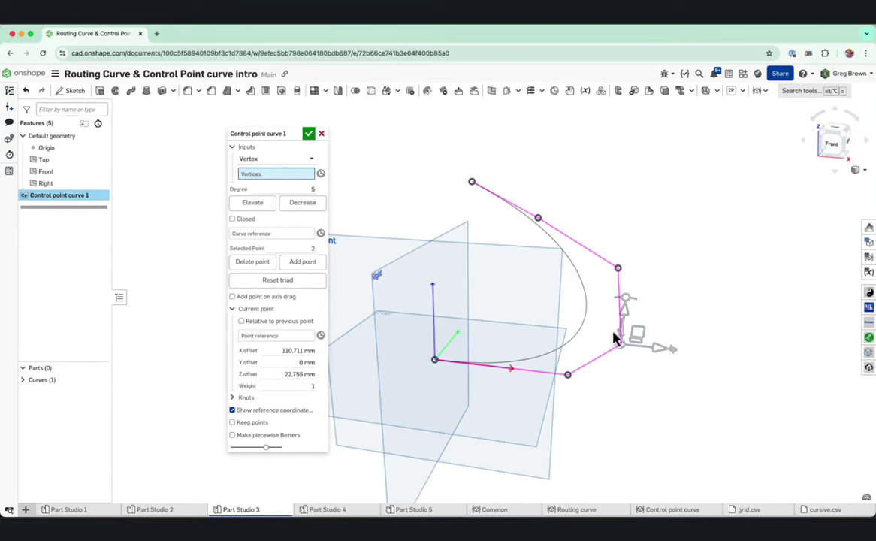
pyautogui.click(299, 386)
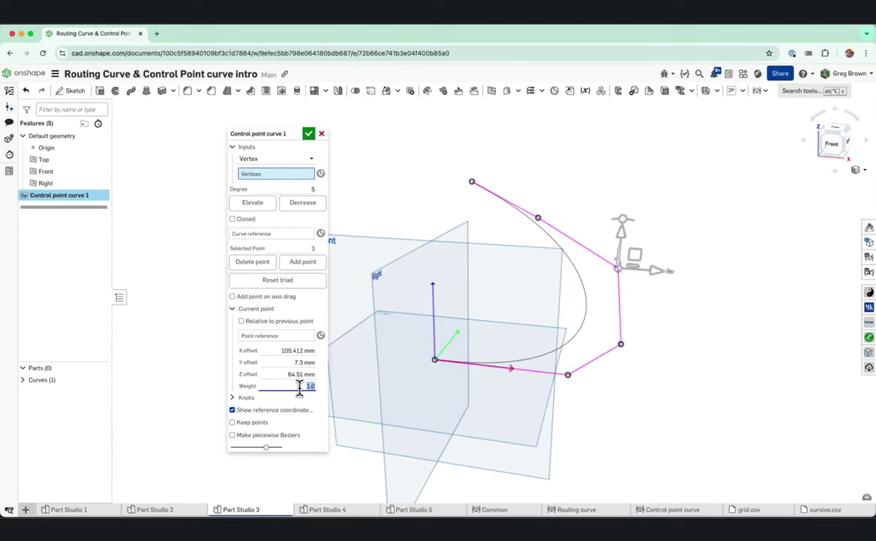
pyautogui.write('2')
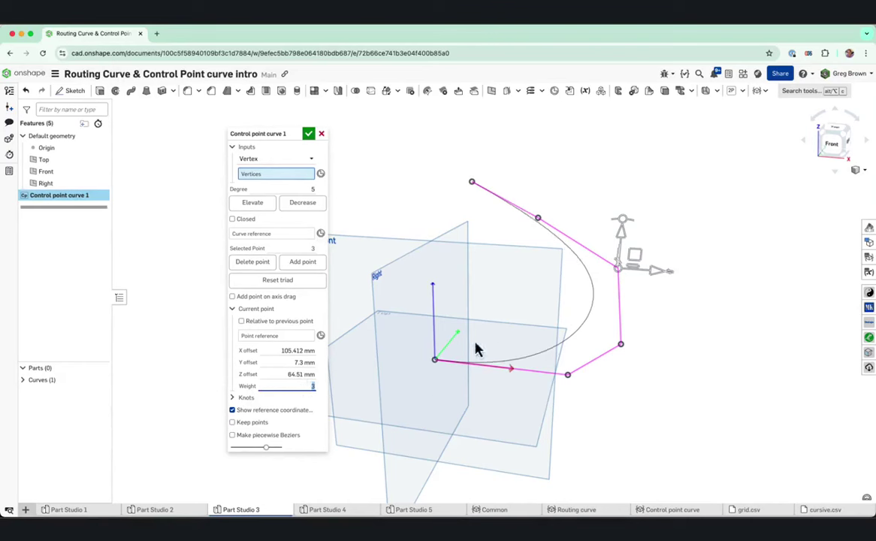
pyautogui.press('Up')
pyautogui.press('Up')
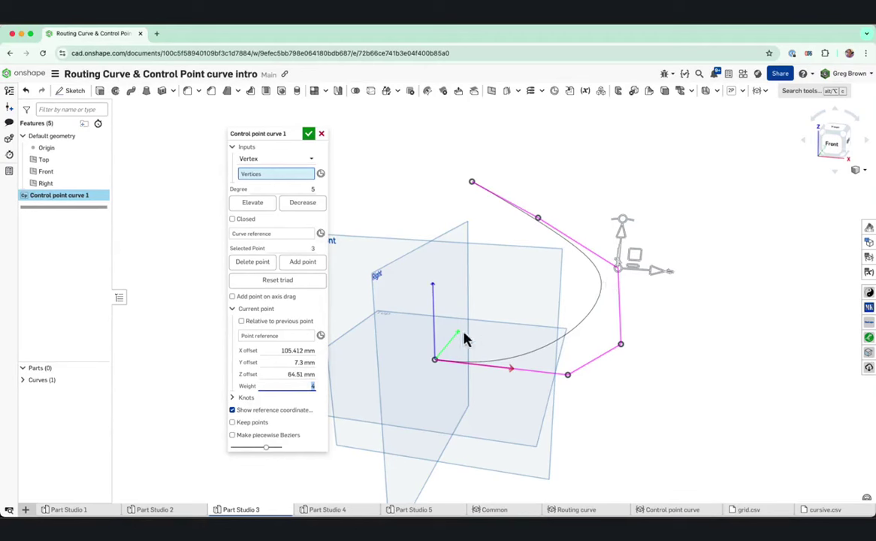
pyautogui.press('Up')
pyautogui.press('Up')
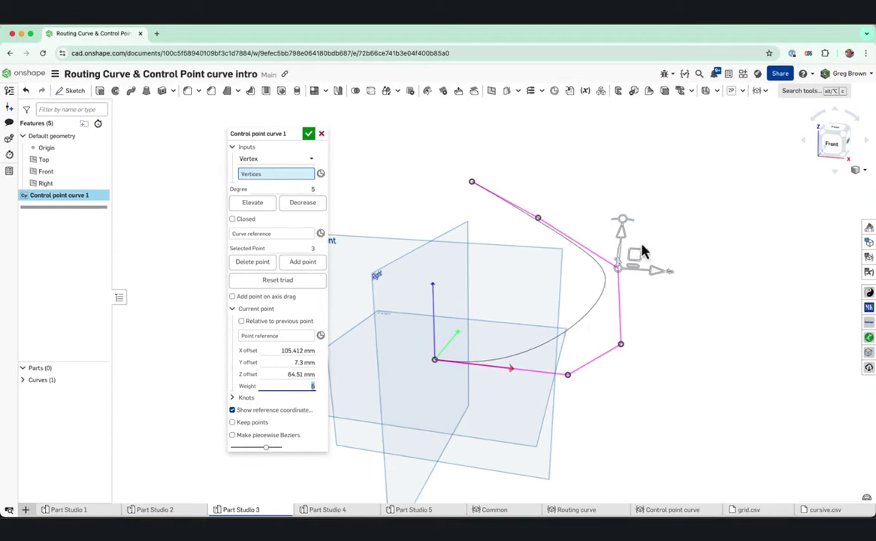
pyautogui.press('Up')
pyautogui.press('Up')
pyautogui.press('Up')
pyautogui.press('Up')
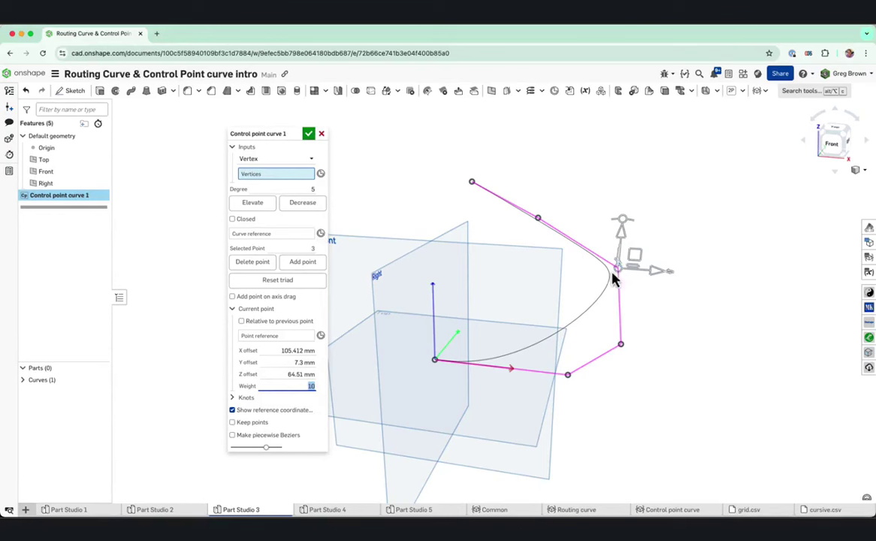
pyautogui.click(640, 302)
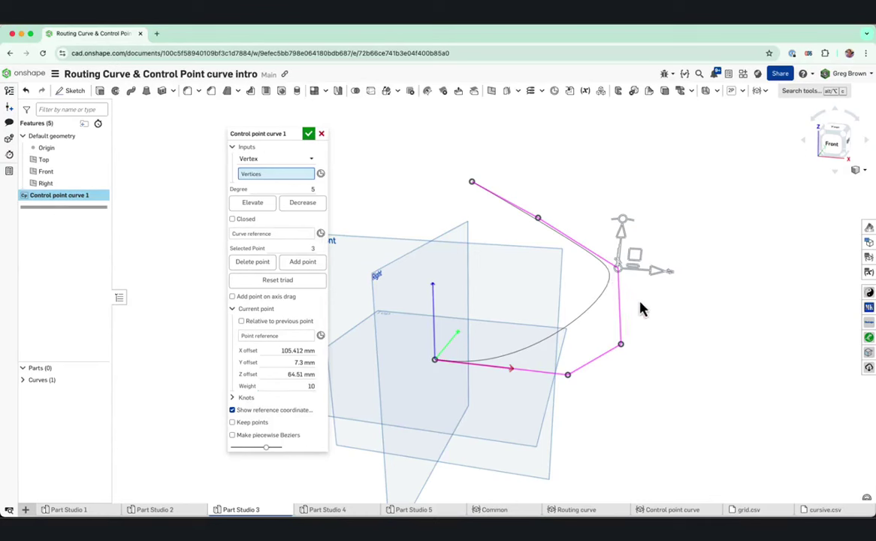
# Show the curvature combs for the previewed curve and lower the weight of control point 3 stepwise to 1
pyautogui.hotkey('shift', 'c')
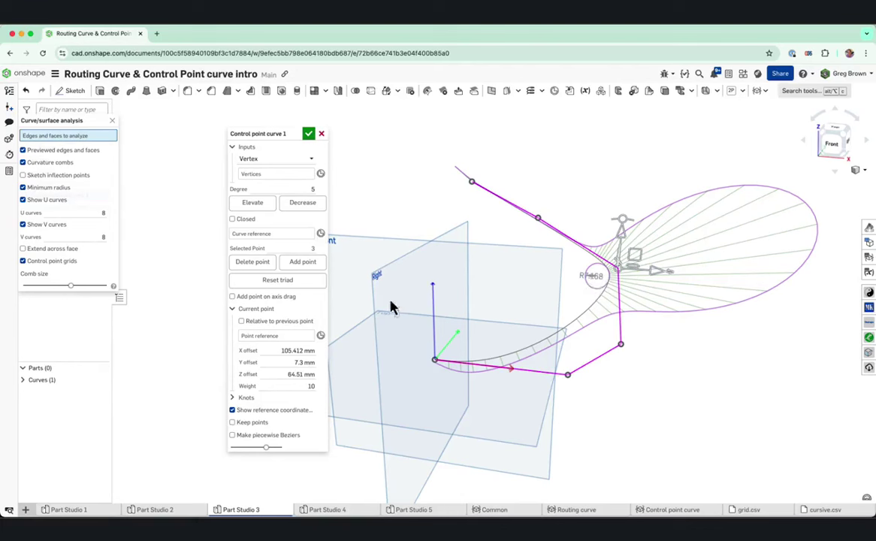
pyautogui.click(298, 386)
pyautogui.write('9')
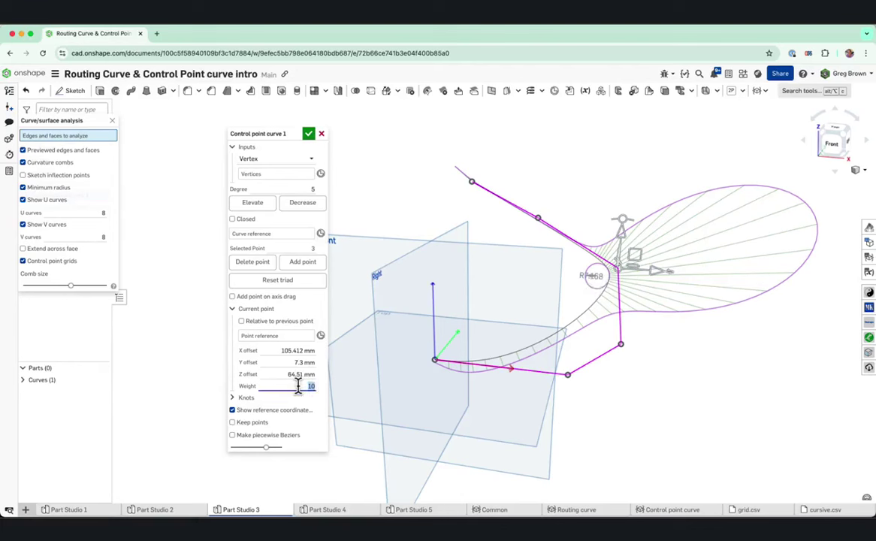
pyautogui.press('Down')
pyautogui.press('Down')
pyautogui.press('Down')
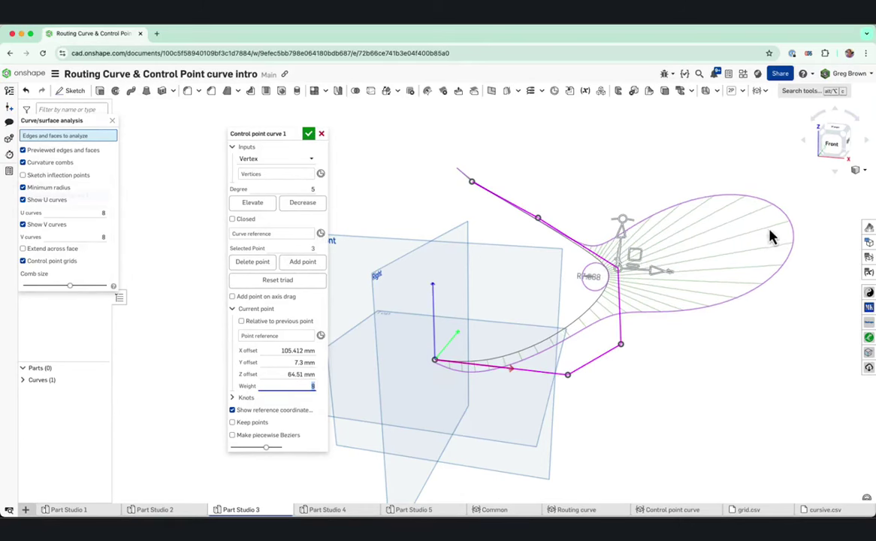
pyautogui.press('Down')
pyautogui.press('Down')
pyautogui.press('Down')
pyautogui.press('Down')
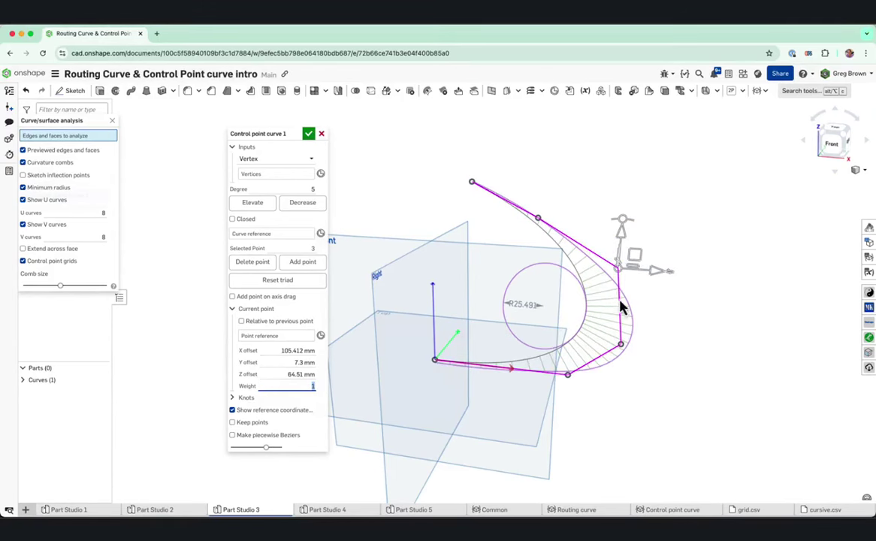
pyautogui.moveTo(620, 307); pyautogui.dragTo(637, 315, button='right')
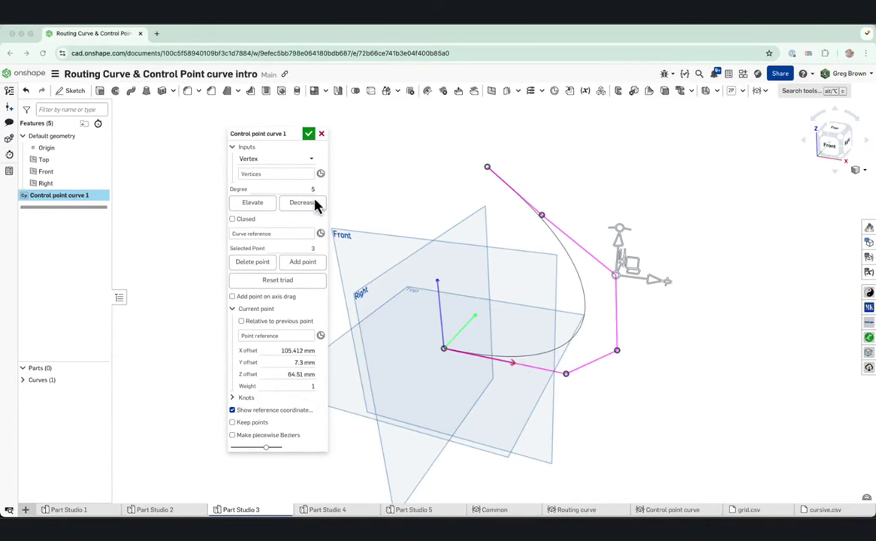
pyautogui.moveTo(503, 237); pyautogui.dragTo(328, 189, button='right')
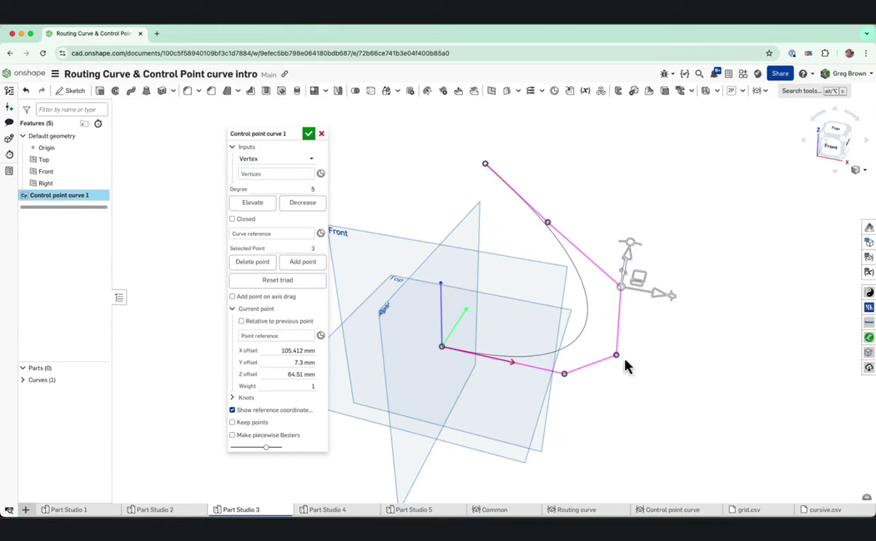
pyautogui.click(305, 187)
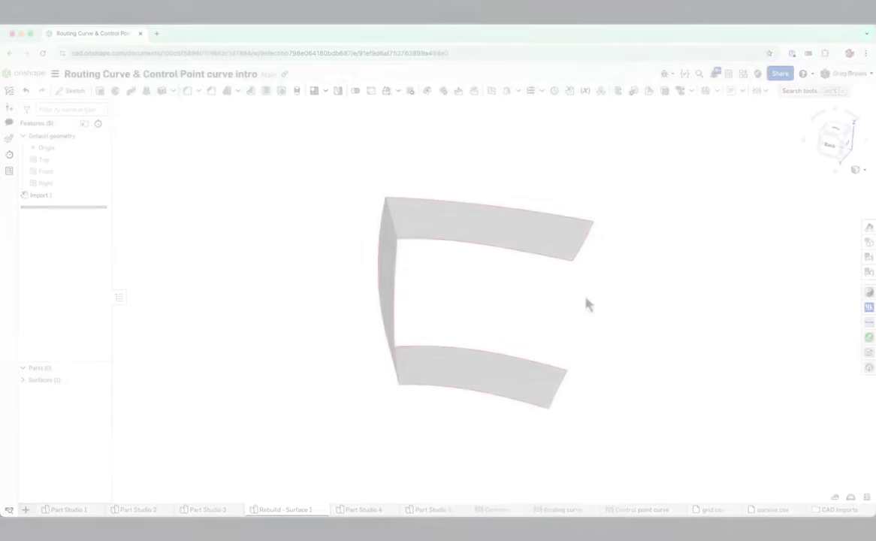
# Examine the imported C-shaped surface and its open end from several angles, and look through the available curve tools
pyautogui.moveTo(558, 298)
pyautogui.mouseDown(button='right')
pyautogui.moveTo(536, 282)
pyautogui.moveTo(518, 286)
pyautogui.moveTo(563, 283)
pyautogui.moveTo(545, 289)
pyautogui.moveTo(555, 298)
pyautogui.moveTo(548, 303)
pyautogui.mouseUp(button='right')
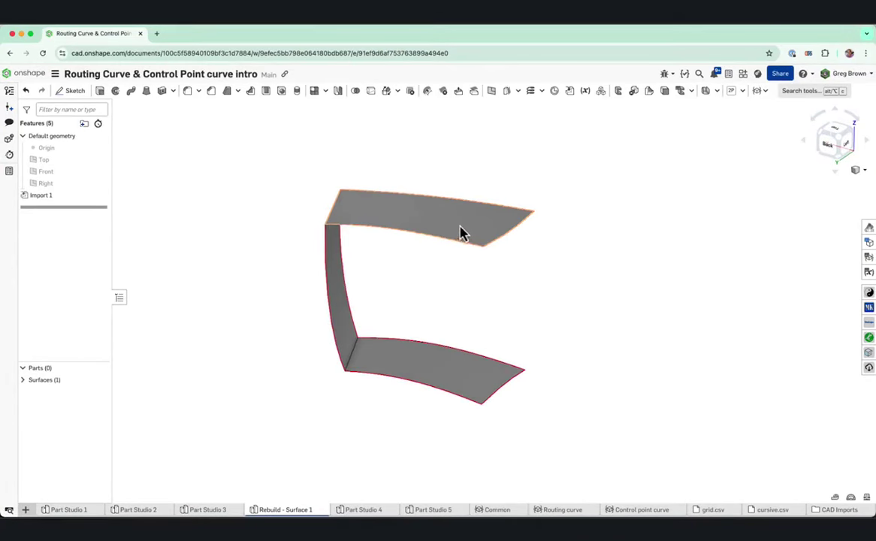
pyautogui.moveTo(405, 250); pyautogui.dragTo(403, 248, button='right')
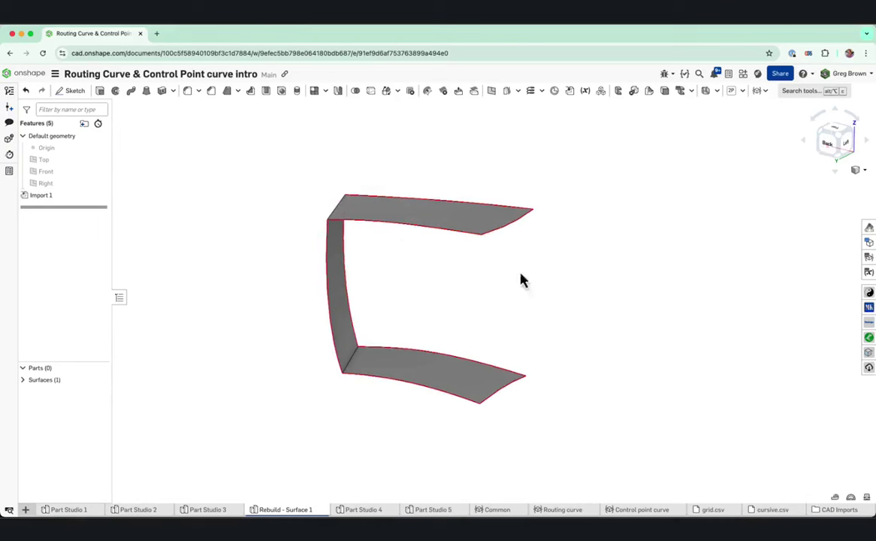
pyautogui.moveTo(526, 269); pyautogui.dragTo(536, 251, button='right')
pyautogui.moveTo(529, 368); pyautogui.dragTo(540, 237, button='right')
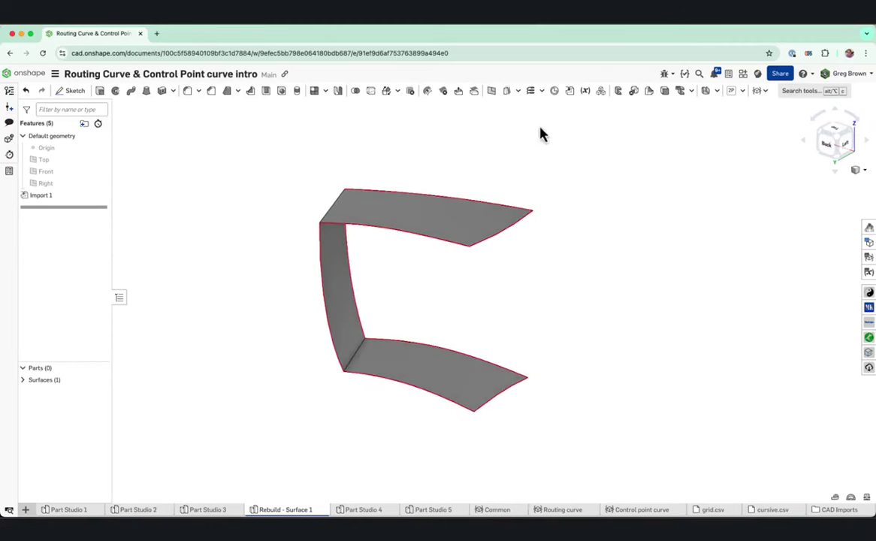
pyautogui.click(541, 90)
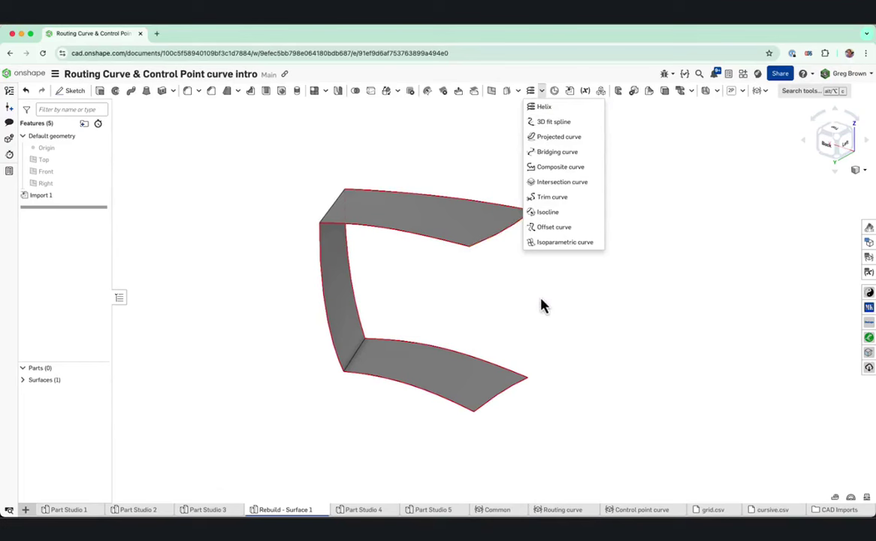
pyautogui.moveTo(543, 305); pyautogui.dragTo(490, 291, button='middle')
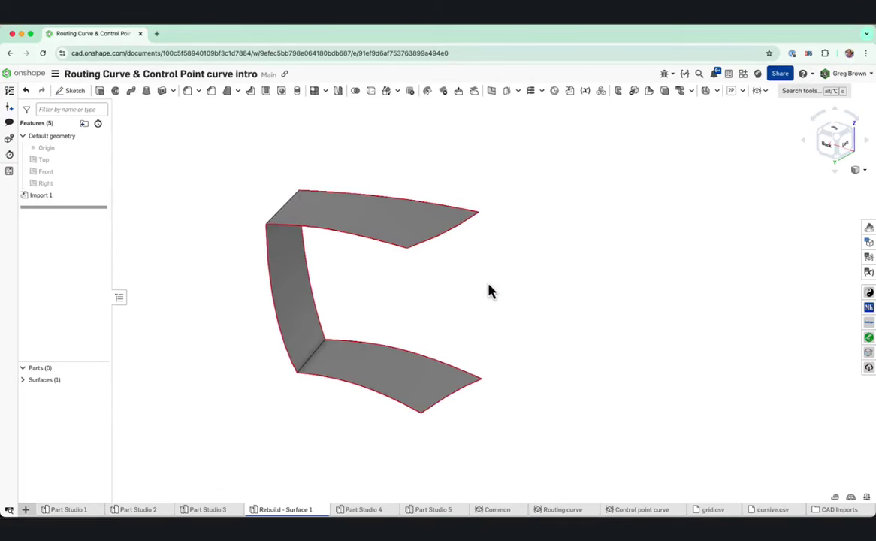
pyautogui.click(541, 92)
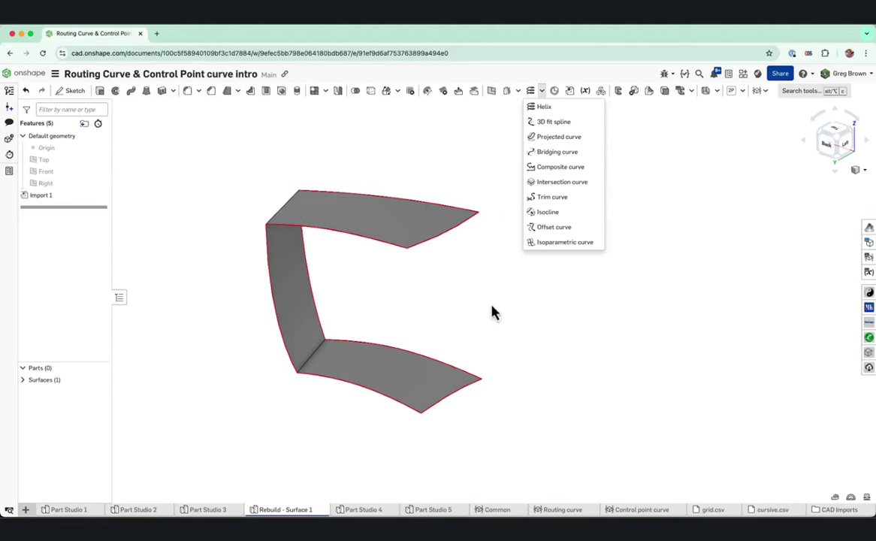
pyautogui.click(494, 248)
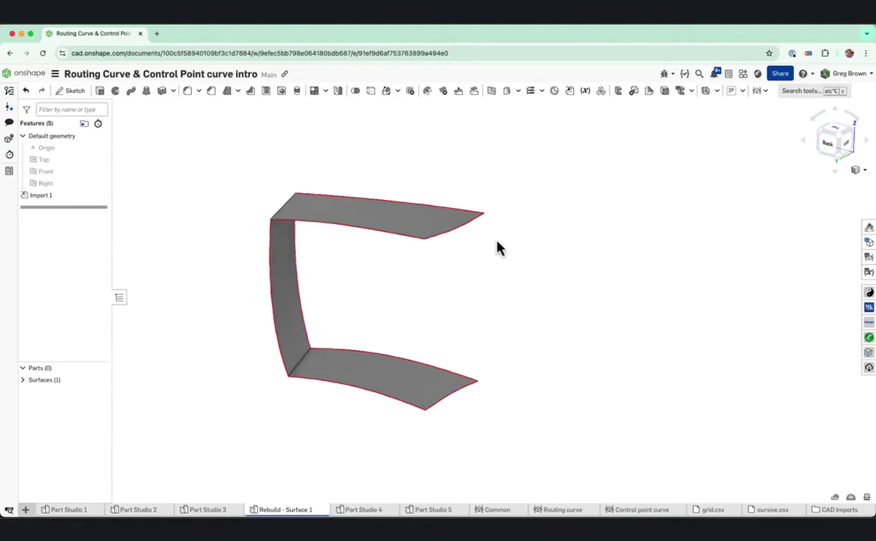
pyautogui.moveTo(541, 174); pyautogui.dragTo(492, 254, button='right')
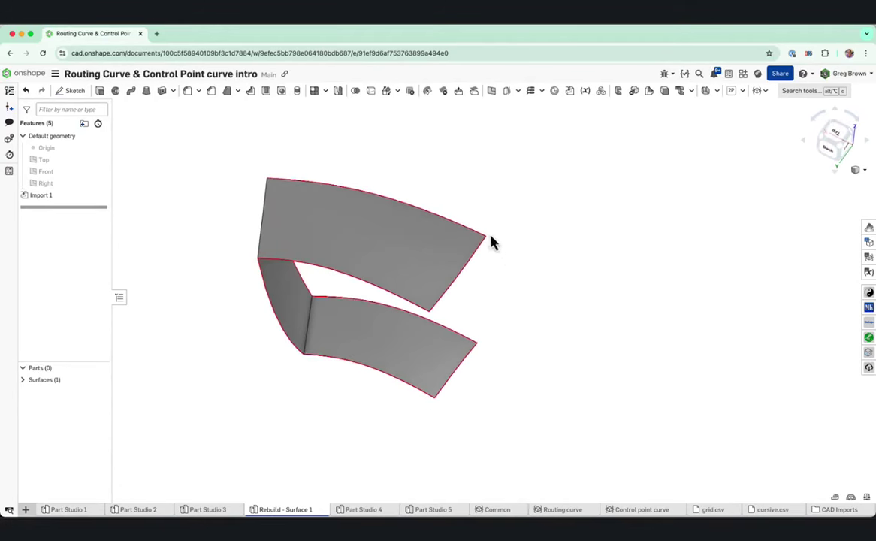
pyautogui.moveTo(508, 307); pyautogui.dragTo(506, 279, button='right')
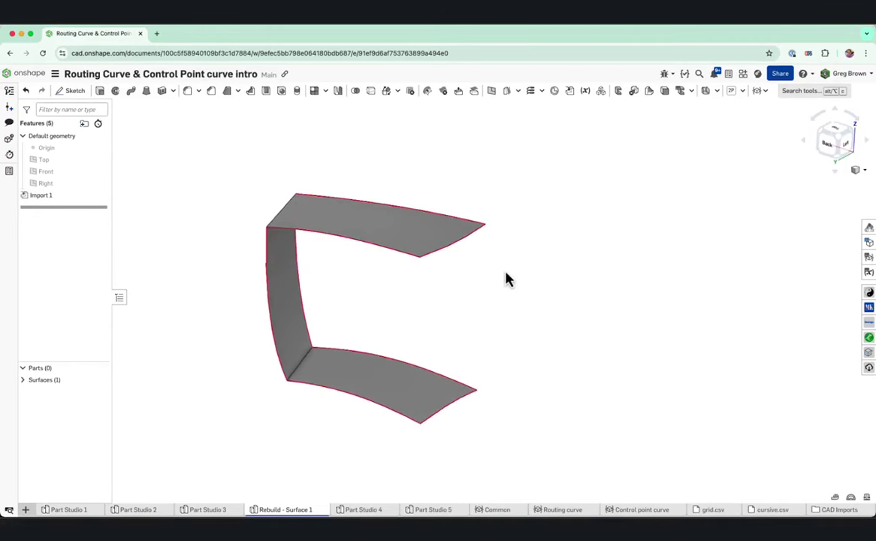
pyautogui.moveTo(339, 333); pyautogui.dragTo(425, 244, button='right')
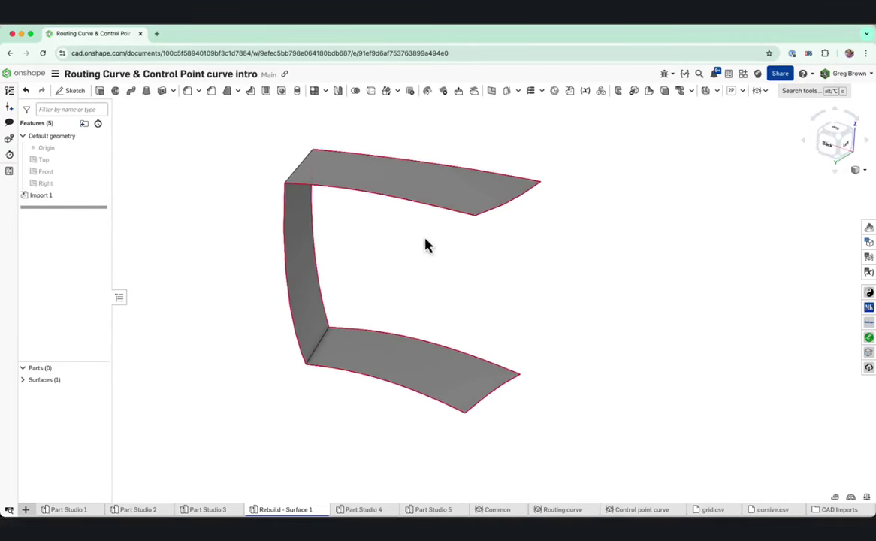
# Start a control point curve between the outer end vertices of the upper and lower surface flanges, with its degree set to 1
pyautogui.click(766, 92)
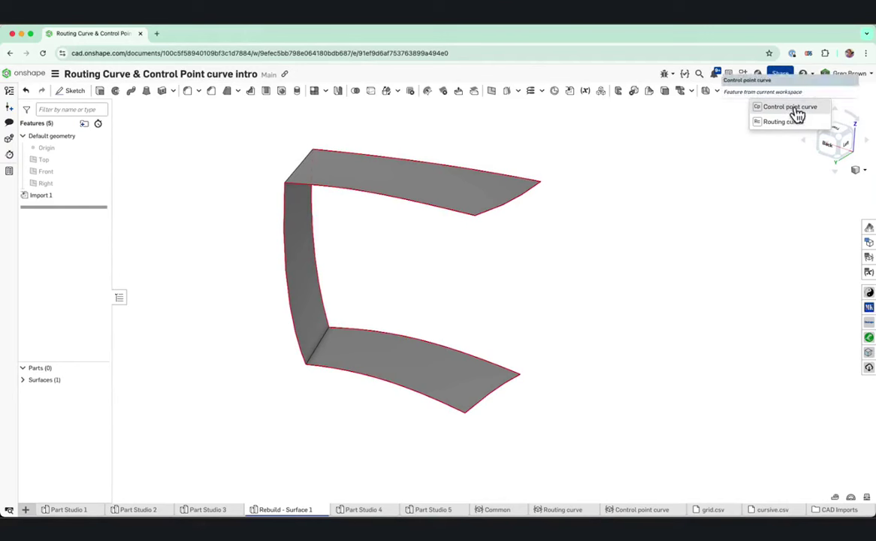
pyautogui.click(794, 109)
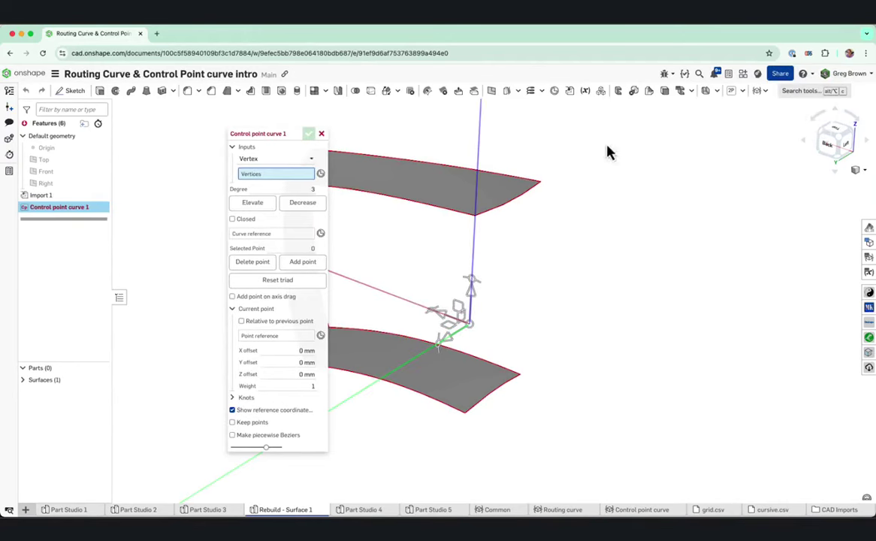
pyautogui.click(541, 184)
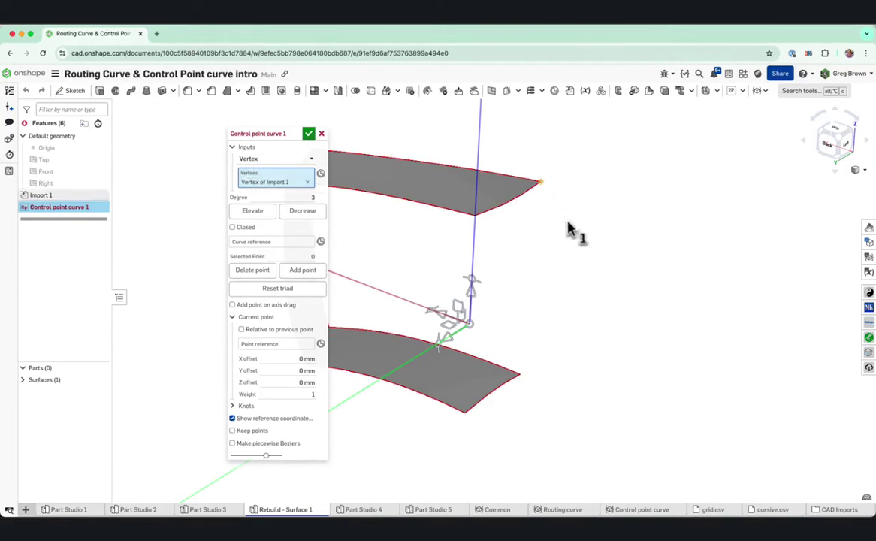
pyautogui.click(590, 380)
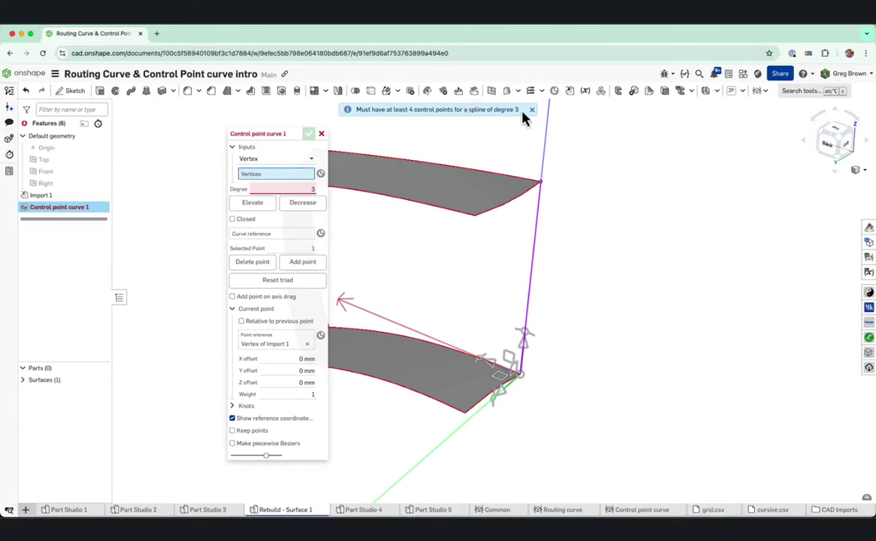
pyautogui.moveTo(304, 187)
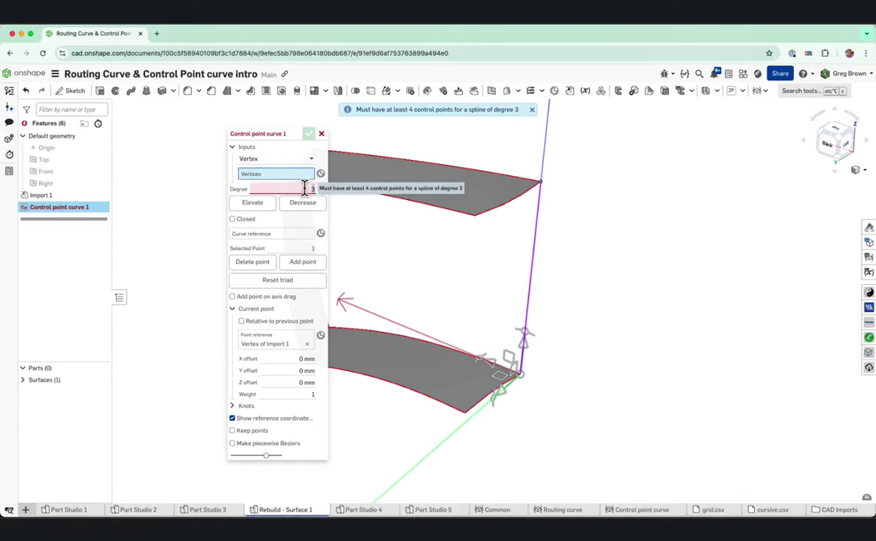
pyautogui.press('Return')
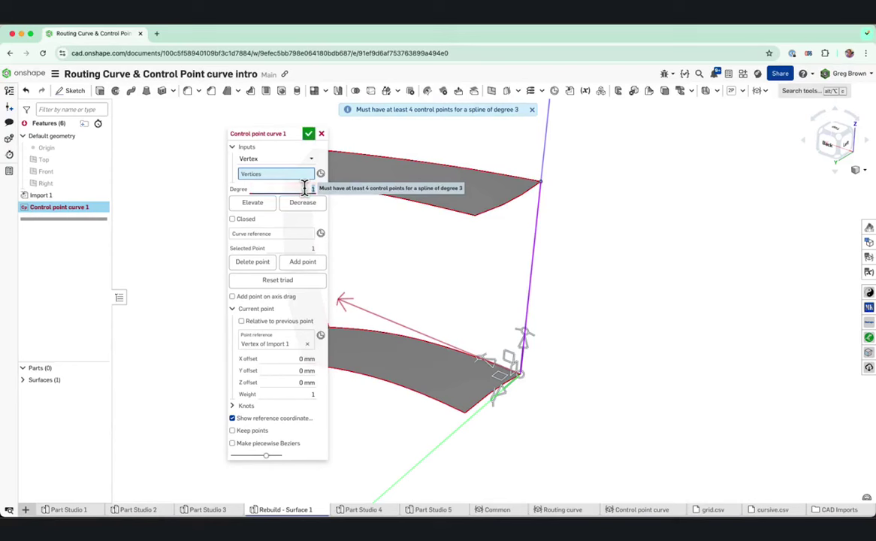
# Hide the control point curve's reference coordinate system and elevate the curve's degree to 3
pyautogui.scroll(-5, 503, 295)
pyautogui.moveTo(505, 296)
pyautogui.mouseDown(button='right')
pyautogui.moveTo(492, 281)
pyautogui.moveTo(502, 287)
pyautogui.mouseUp(button='right')
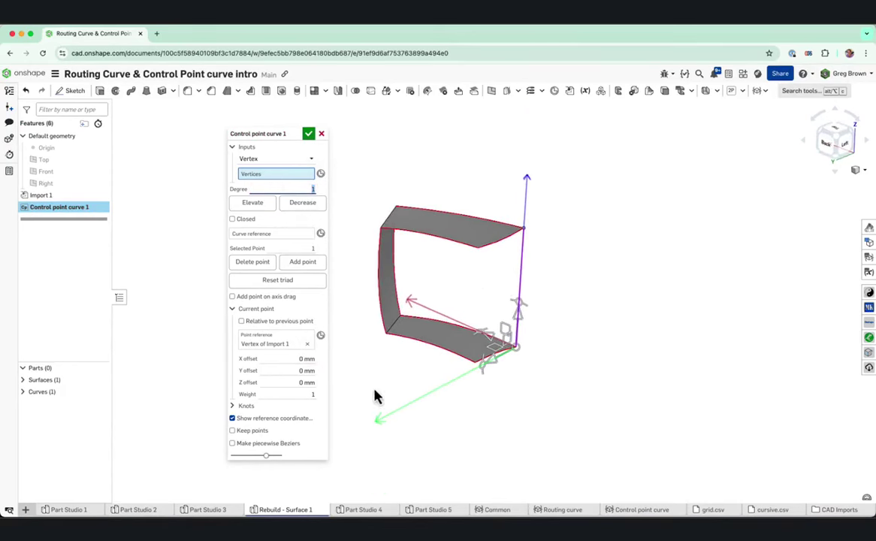
pyautogui.click(264, 426)
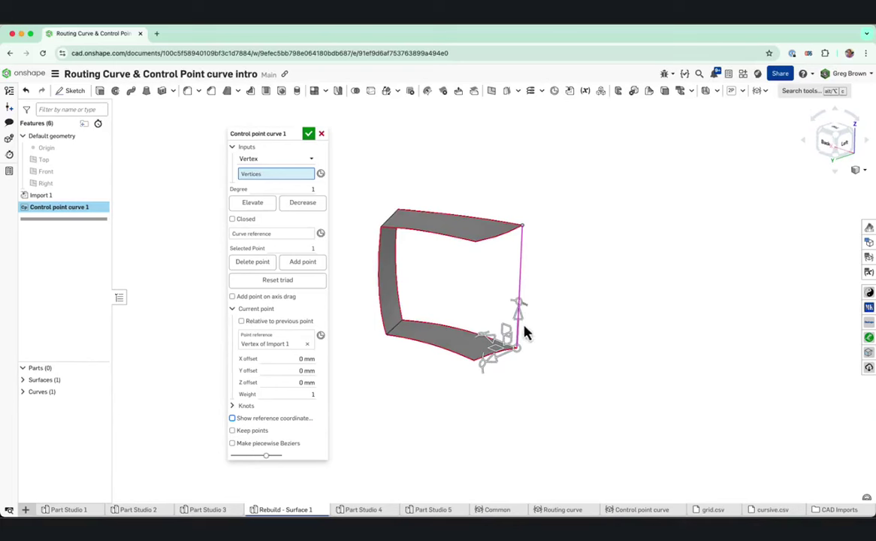
pyautogui.moveTo(533, 291); pyautogui.dragTo(546, 293, button='middle')
pyautogui.moveTo(547, 299)
pyautogui.mouseDown(button='right')
pyautogui.moveTo(494, 292)
pyautogui.moveTo(524, 288)
pyautogui.moveTo(549, 299)
pyautogui.moveTo(543, 285)
pyautogui.mouseUp(button='right')
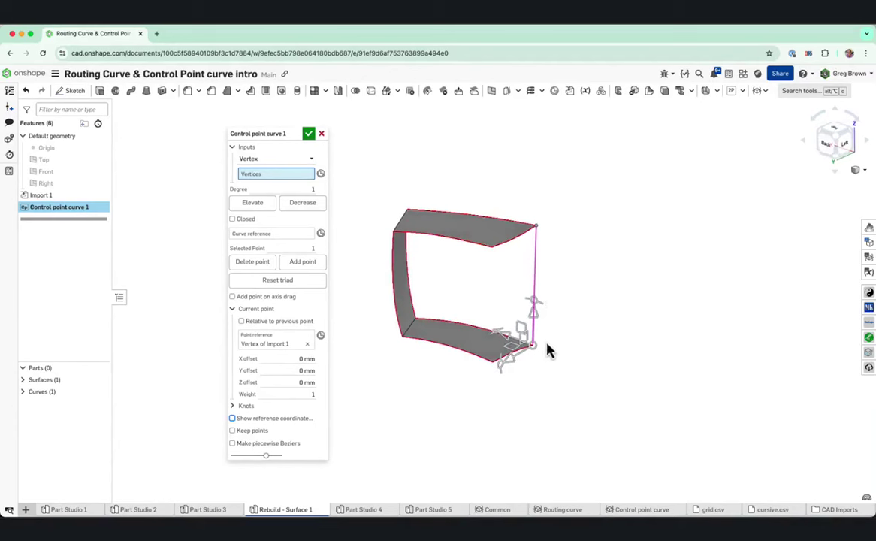
pyautogui.moveTo(549, 350); pyautogui.dragTo(501, 301, button='right')
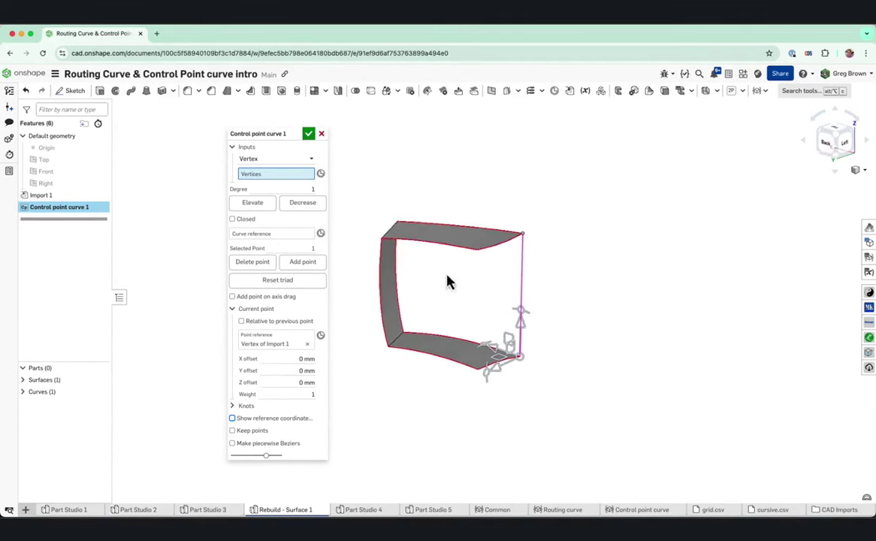
pyautogui.click(259, 207)
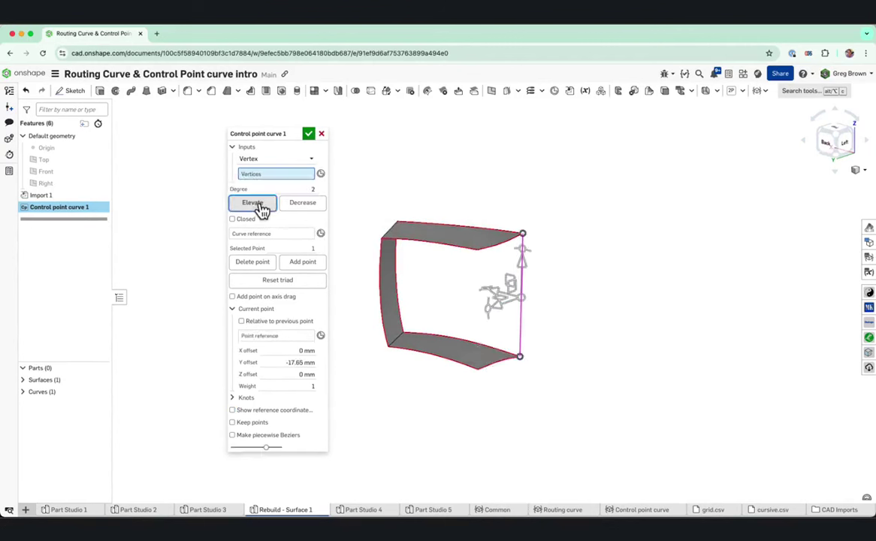
pyautogui.click(259, 207)
# Move control point 1 outward in the horizontal plane to about X -2.9 mm, Y -21.35 mm
pyautogui.moveTo(462, 299); pyautogui.dragTo(457, 303, button='right')
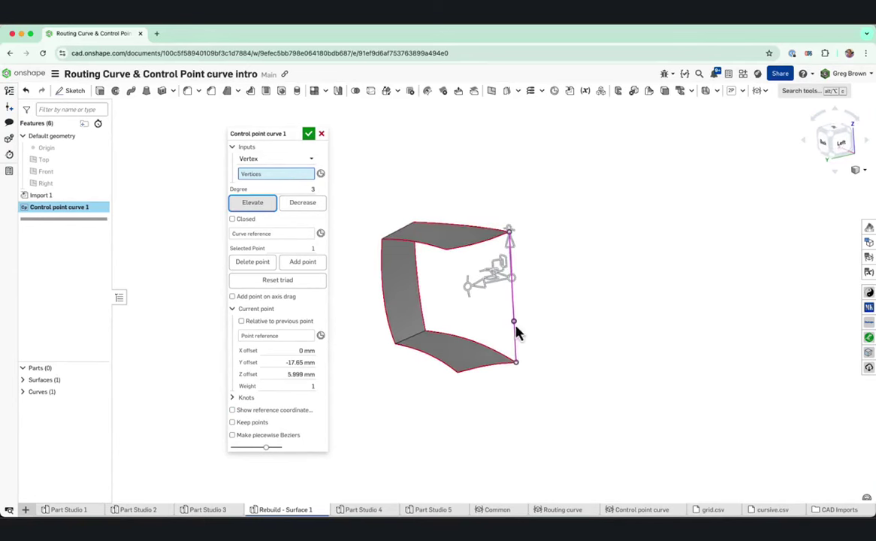
pyautogui.moveTo(528, 297); pyautogui.dragTo(538, 301, button='right')
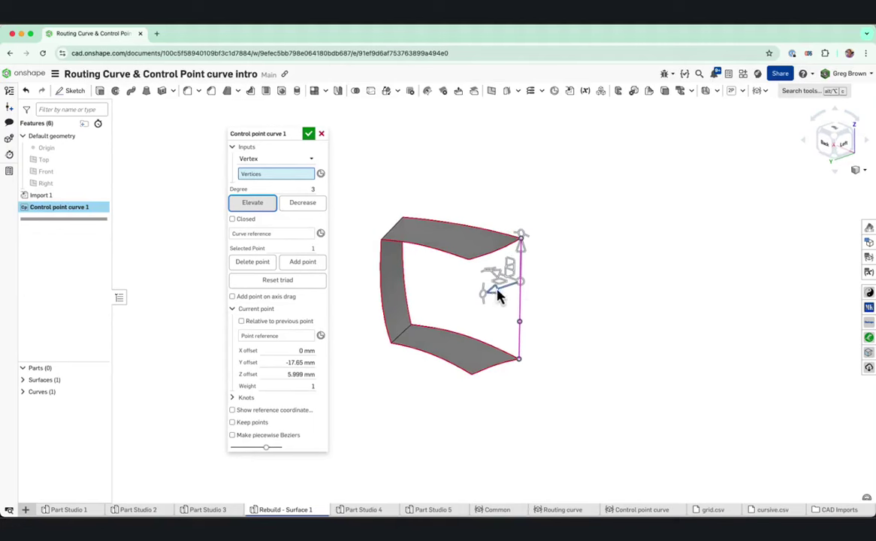
pyautogui.moveTo(511, 289)
pyautogui.mouseDown()
pyautogui.moveTo(537, 290)
pyautogui.moveTo(520, 289)
pyautogui.mouseUp()
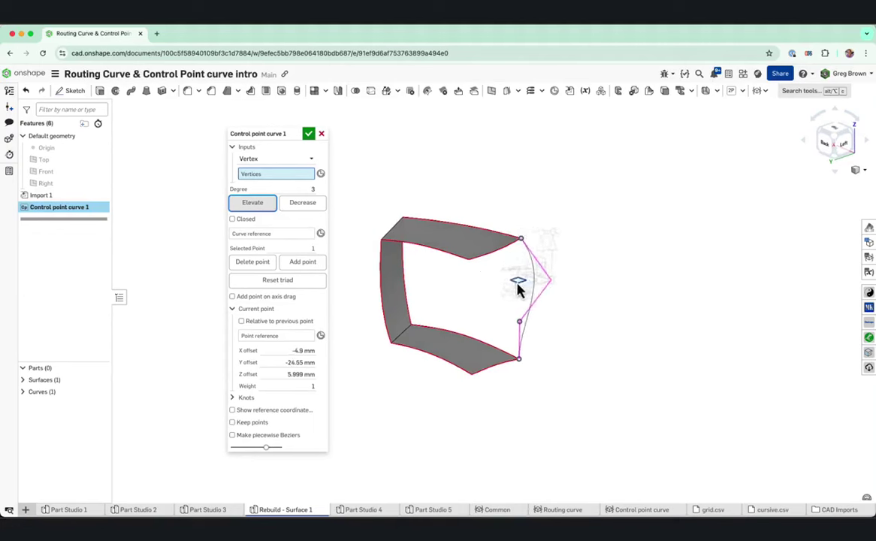
# Move control point 2 in the horizontal plane to about X -6.6 mm, Y -14.25 mm
pyautogui.click(520, 323)
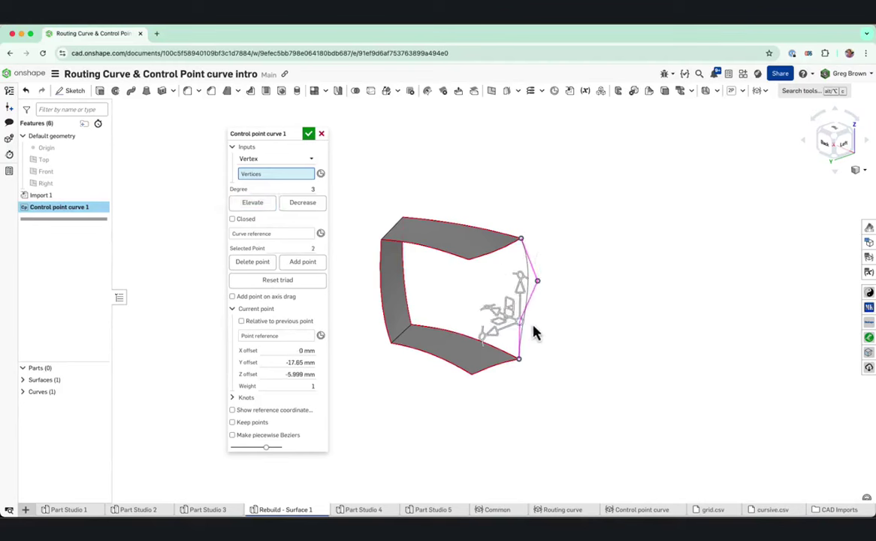
pyautogui.moveTo(506, 332); pyautogui.dragTo(512, 336)
pyautogui.moveTo(512, 336); pyautogui.dragTo(487, 256, button='right')
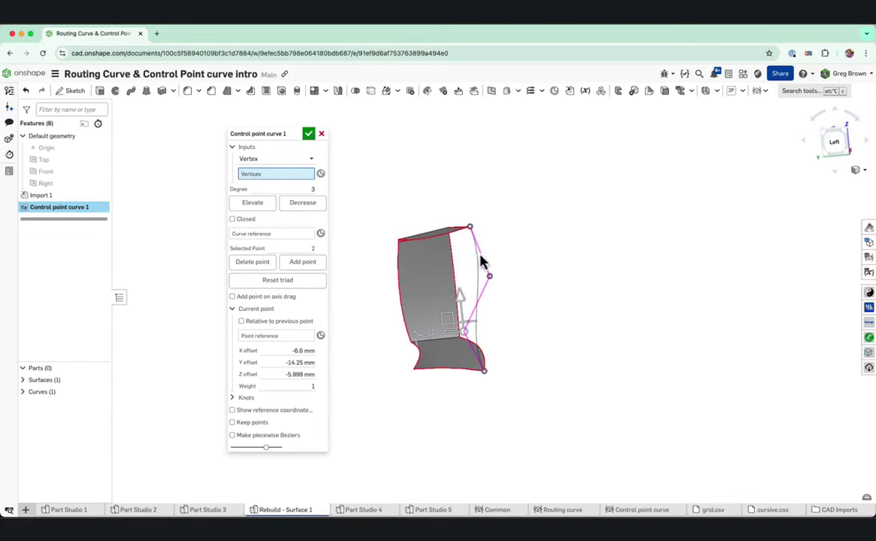
pyautogui.moveTo(475, 321); pyautogui.dragTo(518, 329, button='right')
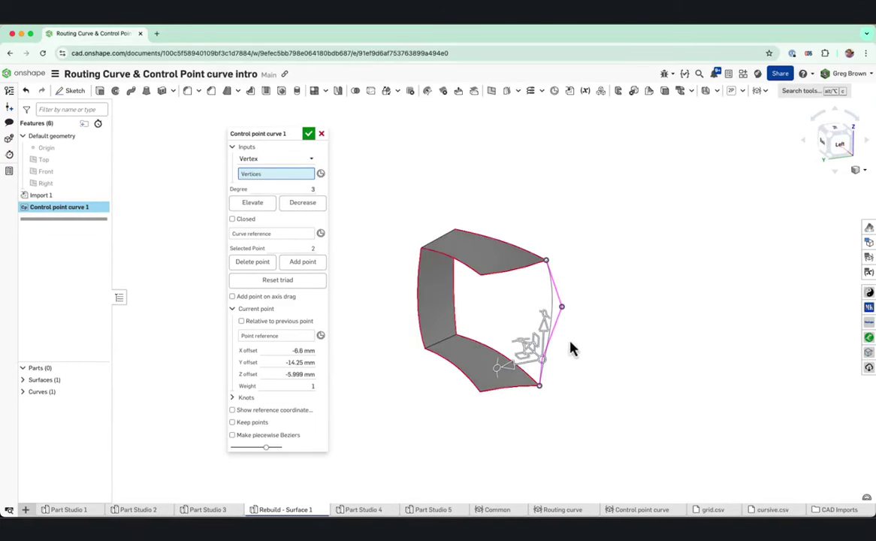
# Move control point 1 further outward along X to an offset of about -6.7 mm
pyautogui.moveTo(571, 348); pyautogui.dragTo(543, 322, button='right')
pyautogui.click(568, 281)
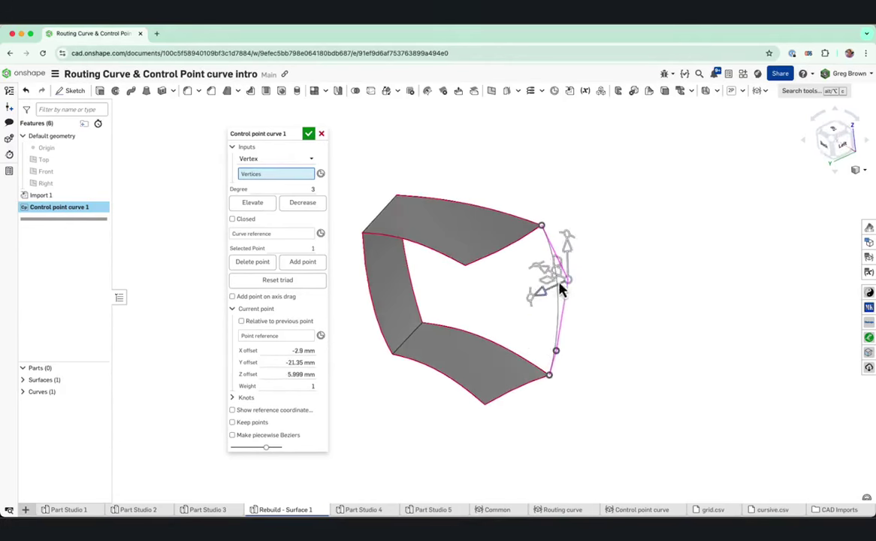
pyautogui.moveTo(548, 273); pyautogui.dragTo(558, 278)
pyautogui.moveTo(528, 314); pyautogui.dragTo(610, 321, button='right')
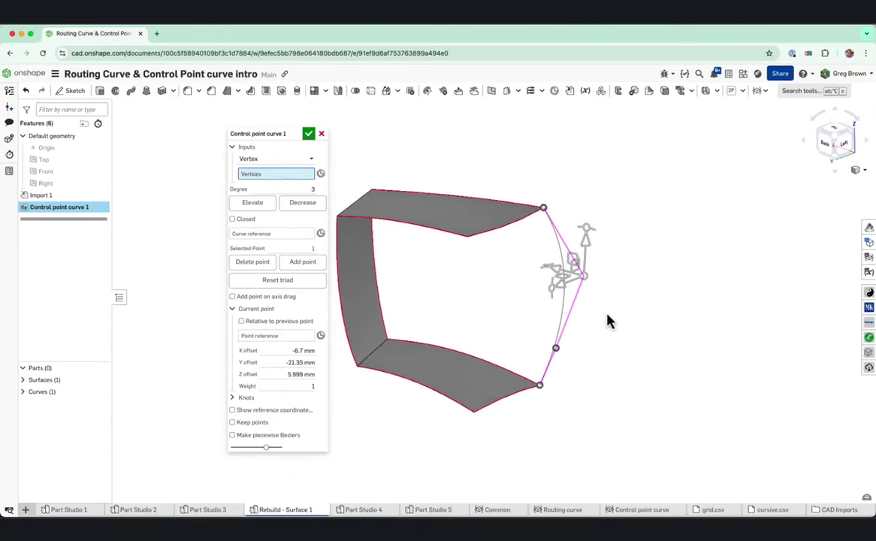
# Position control point 2 relative to the previous point, with X and Y offsets of 0 mm and a Z offset of -10 mm
pyautogui.click(556, 349)
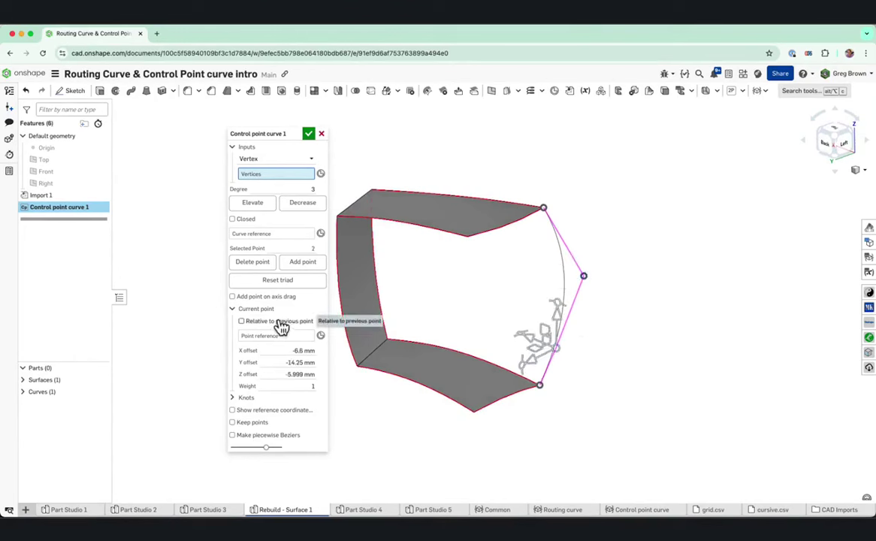
pyautogui.click(244, 322)
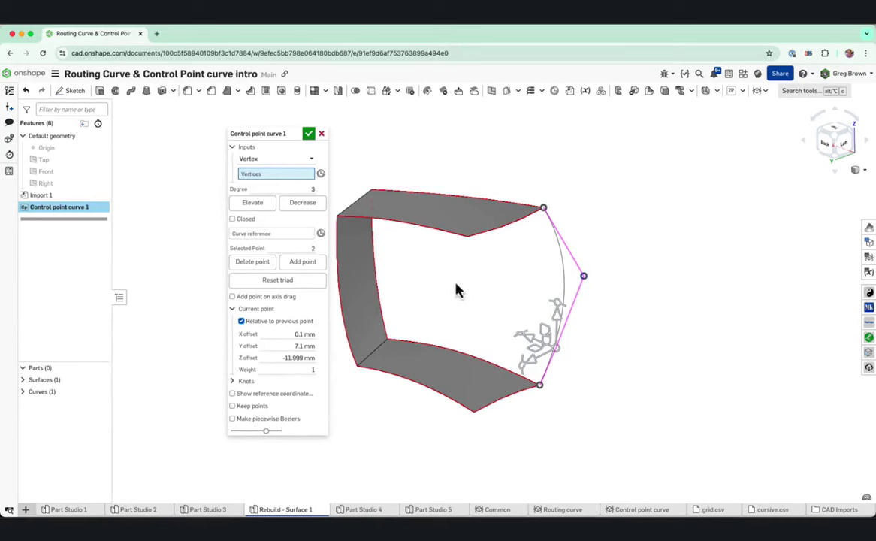
pyautogui.click(291, 334)
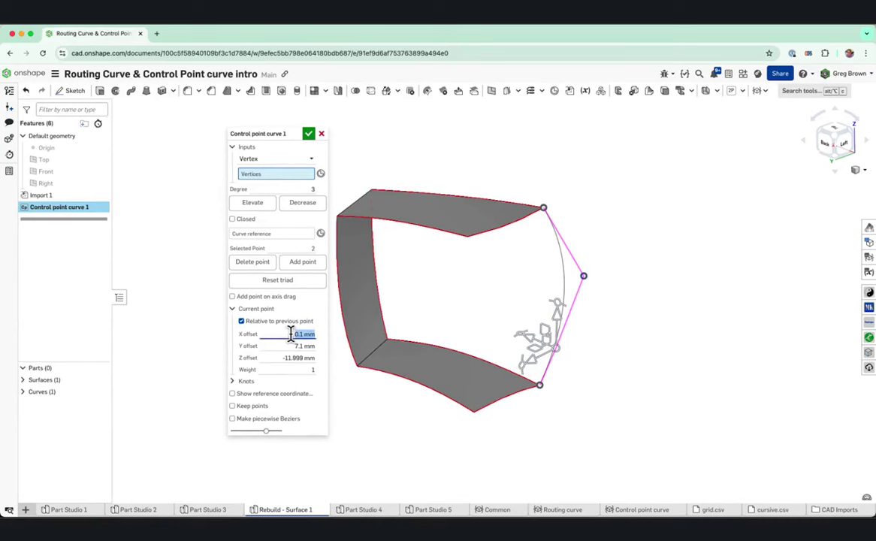
pyautogui.write('0')
pyautogui.click(288, 346)
pyautogui.write('0')
pyautogui.click(281, 359)
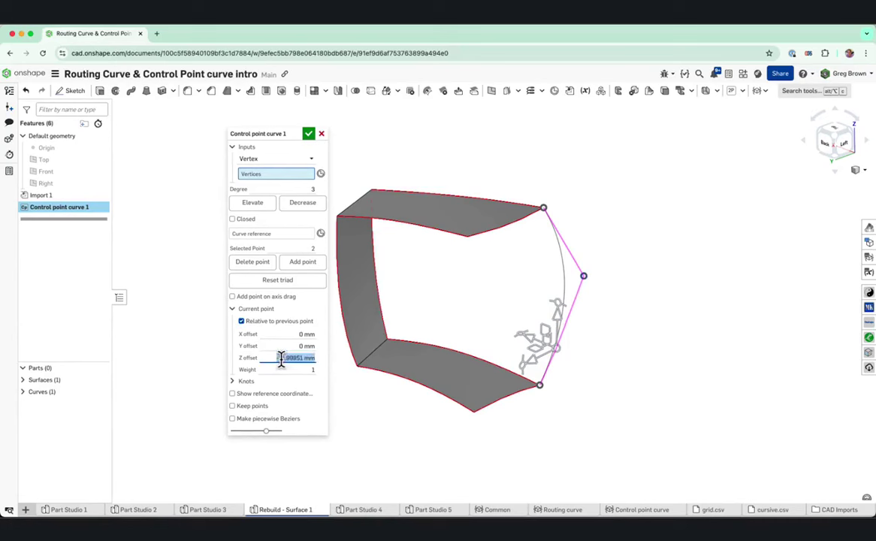
pyautogui.press('BackSpace')
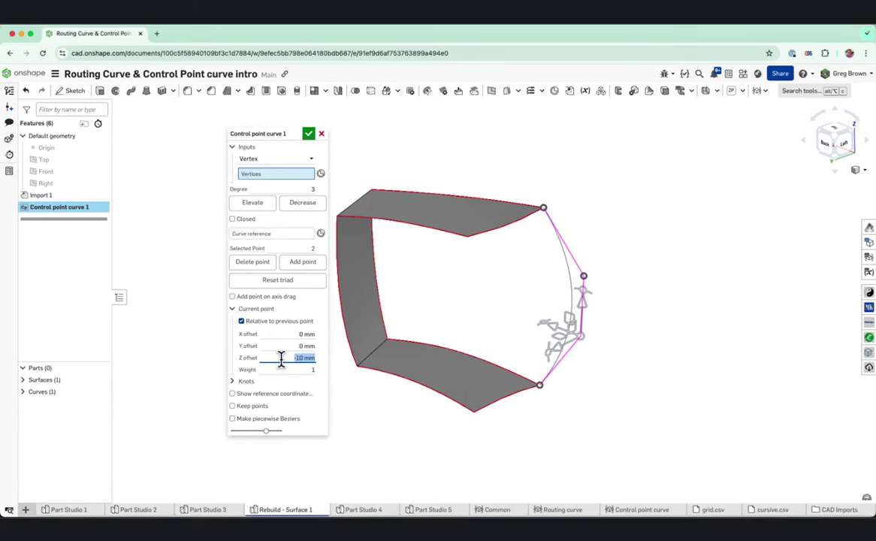
pyautogui.moveTo(609, 356); pyautogui.dragTo(631, 339, button='right')
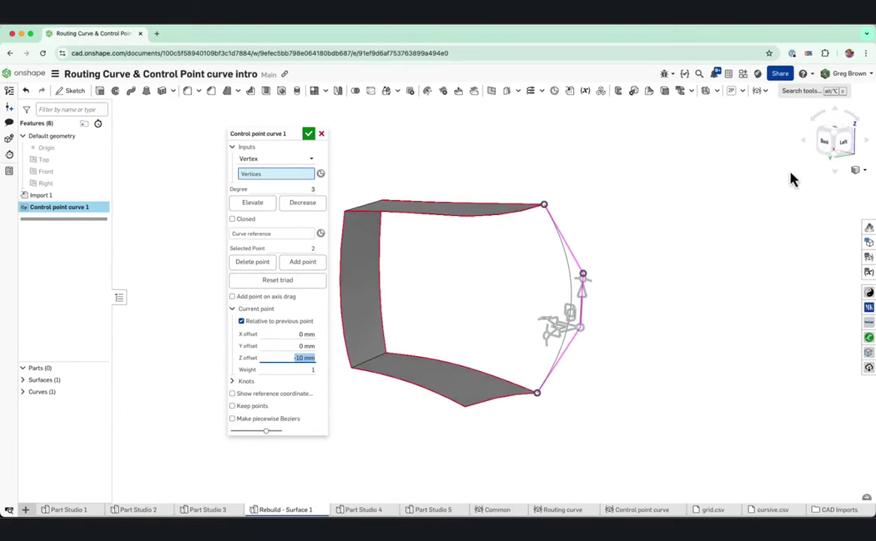
# Move control point 1 in the horizontal plane to about X -10.3 mm, Y -18.85 mm
pyautogui.click(840, 136)
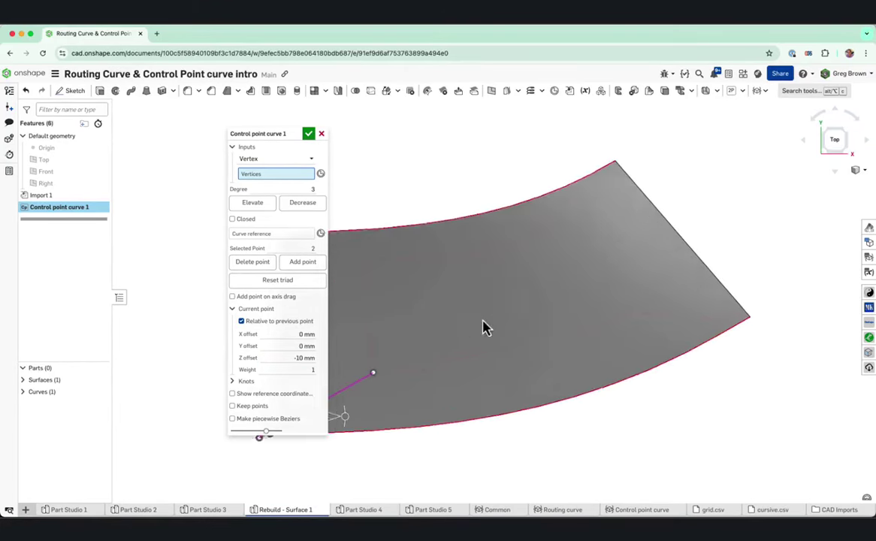
pyautogui.scroll(3, 451, 357)
pyautogui.moveTo(418, 417); pyautogui.dragTo(481, 318, button='right')
pyautogui.click(446, 311)
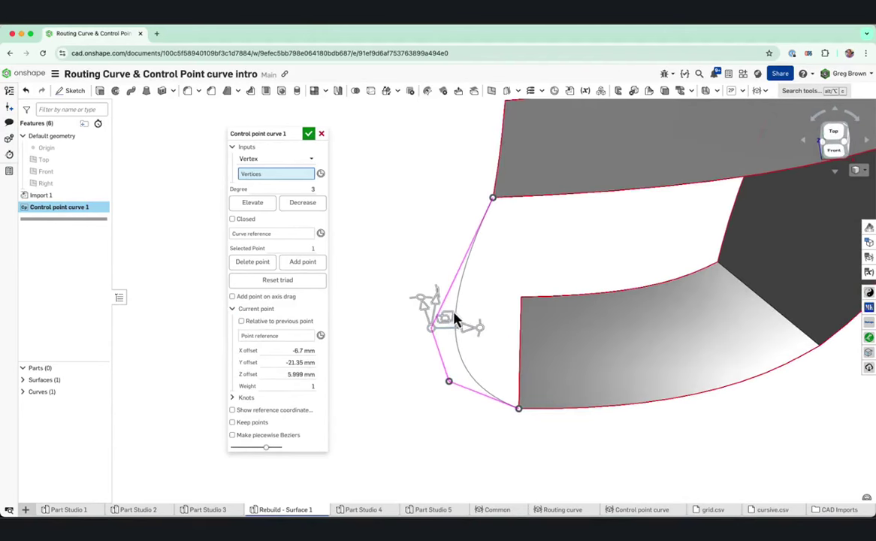
pyautogui.moveTo(440, 311); pyautogui.dragTo(417, 299)
# Move control point 2 in the horizontal plane to offsets of about X 1.1 mm and Y 2.4 mm from the previous point
pyautogui.moveTo(415, 297); pyautogui.dragTo(705, 354, button='right')
pyautogui.click(679, 325)
pyautogui.moveTo(669, 366); pyautogui.dragTo(621, 339)
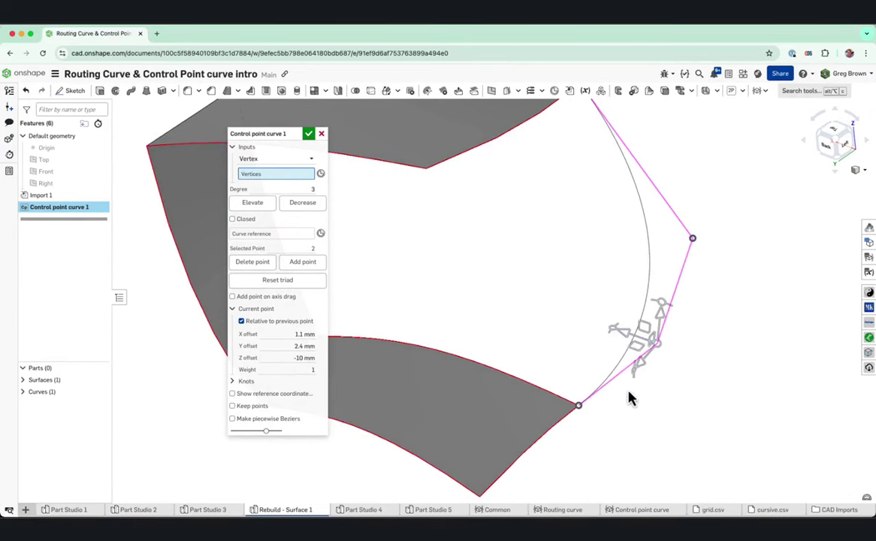
pyautogui.scroll(-3, 629, 393)
pyautogui.moveTo(539, 360); pyautogui.dragTo(548, 344, button='right')
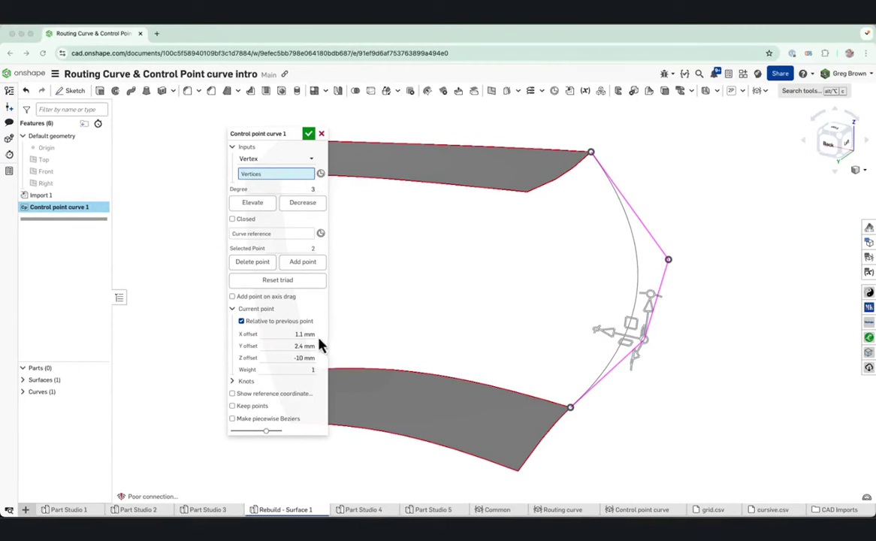
# Increase the weight of control point 1 to 4
pyautogui.click(669, 260)
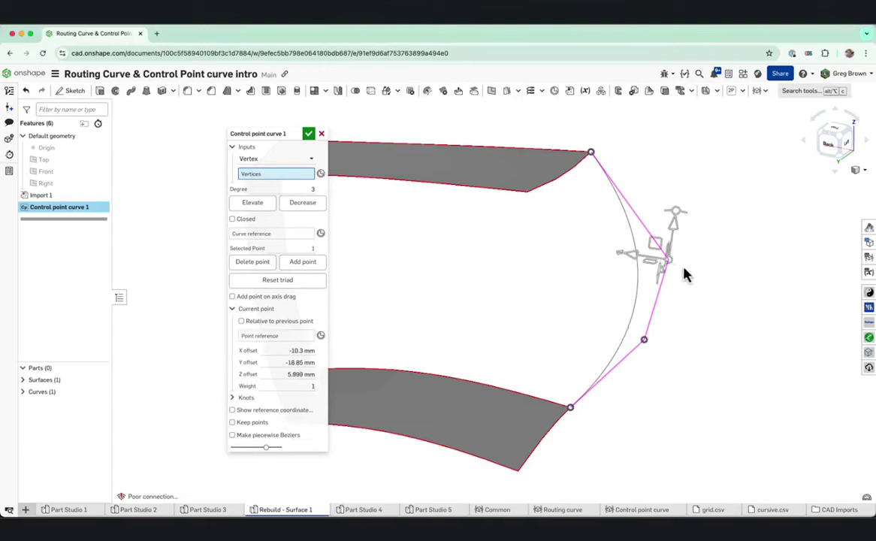
pyautogui.click(299, 385)
pyautogui.write('2')
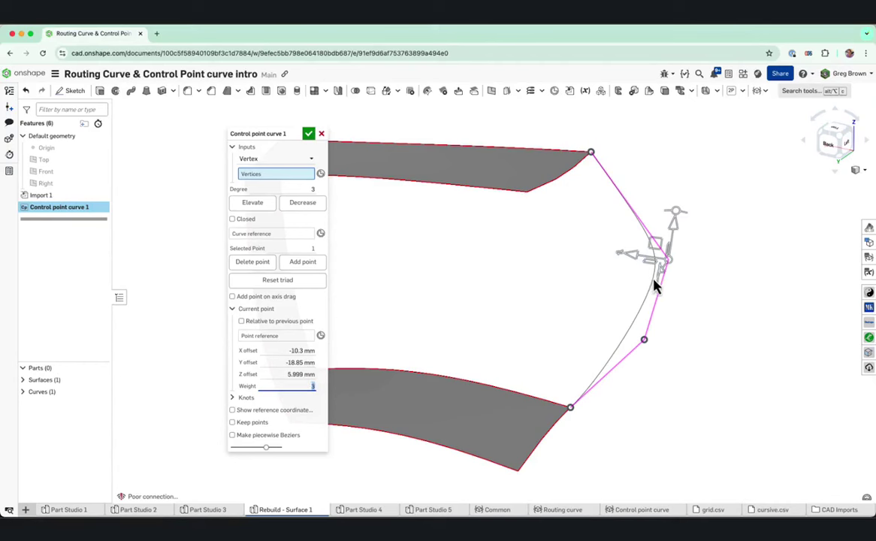
pyautogui.write('4')
pyautogui.press('Return')
# Display the curvature combs of the previewed control point curve with the minimum radius display turned off
pyautogui.hotkey('shift', 'c')
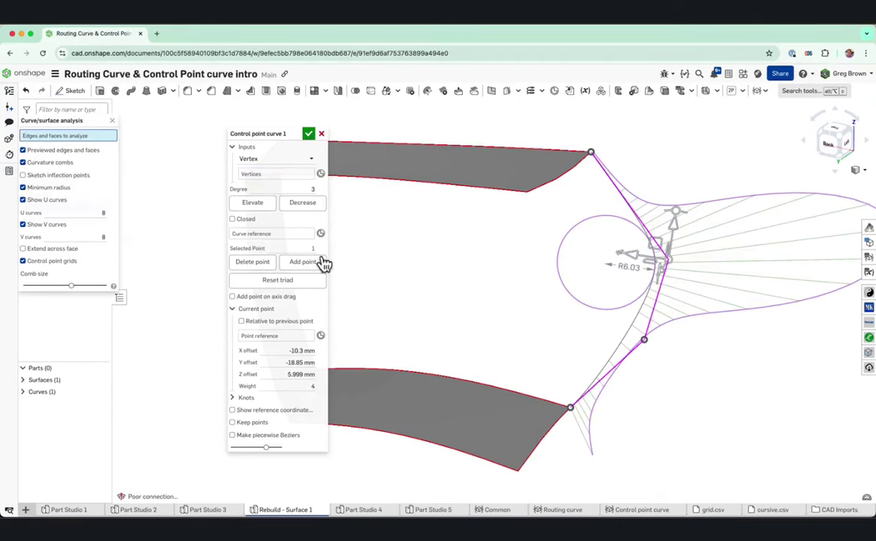
pyautogui.click(56, 189)
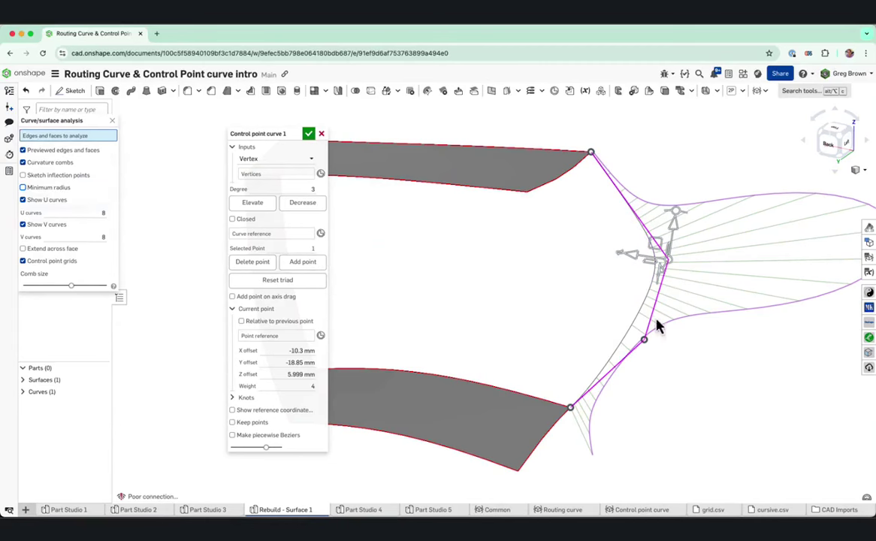
pyautogui.moveTo(547, 335); pyautogui.dragTo(631, 335, button='right')
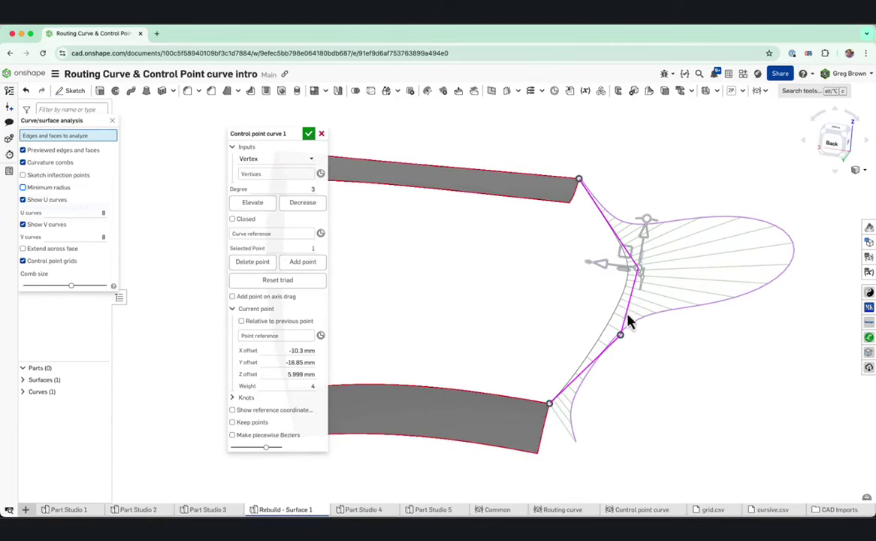
pyautogui.moveTo(629, 321); pyautogui.dragTo(530, 316, button='right')
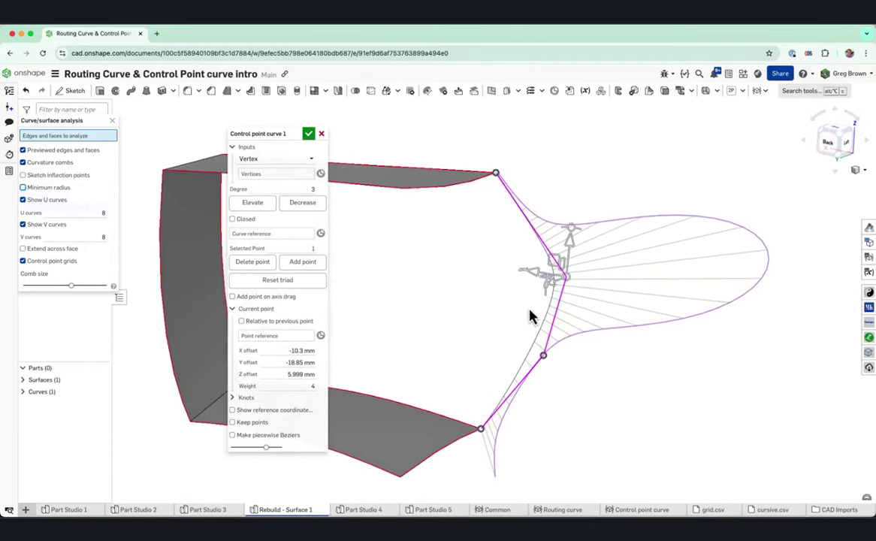
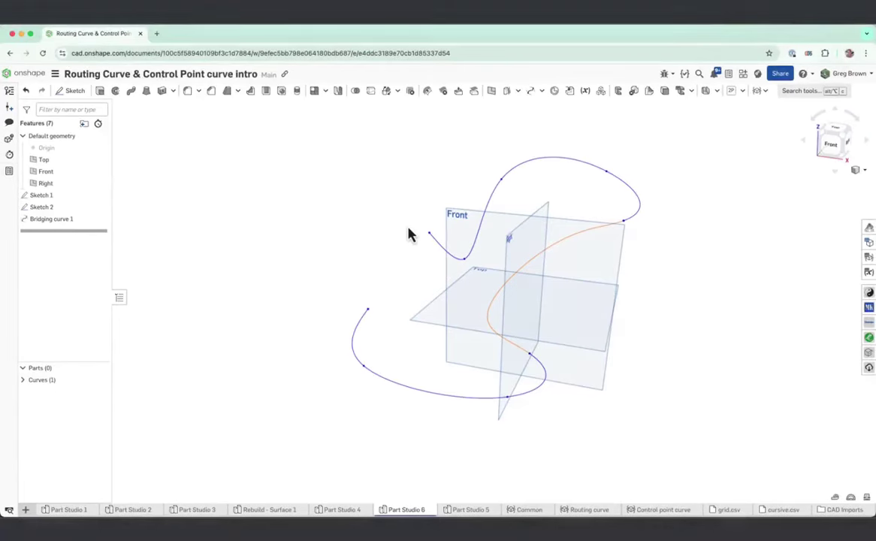
# Inspect the bridging curve's end matching and control point settings in Part Studio 6, keeping them as they are
pyautogui.moveTo(412, 234); pyautogui.dragTo(441, 229, button='right')
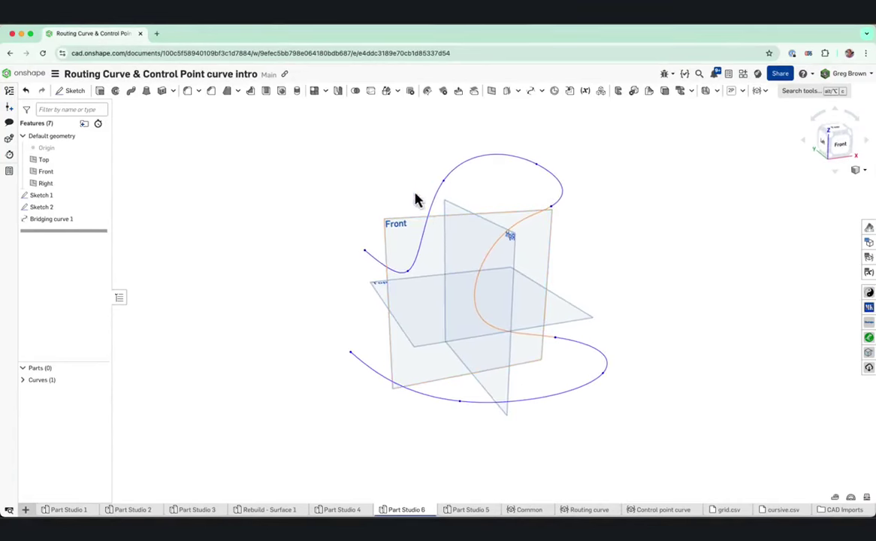
pyautogui.click(434, 211)
pyautogui.click(376, 375)
pyautogui.press('space')
pyautogui.moveTo(642, 213)
pyautogui.mouseDown(button='right')
pyautogui.moveTo(674, 205)
pyautogui.moveTo(631, 218)
pyautogui.mouseUp(button='right')
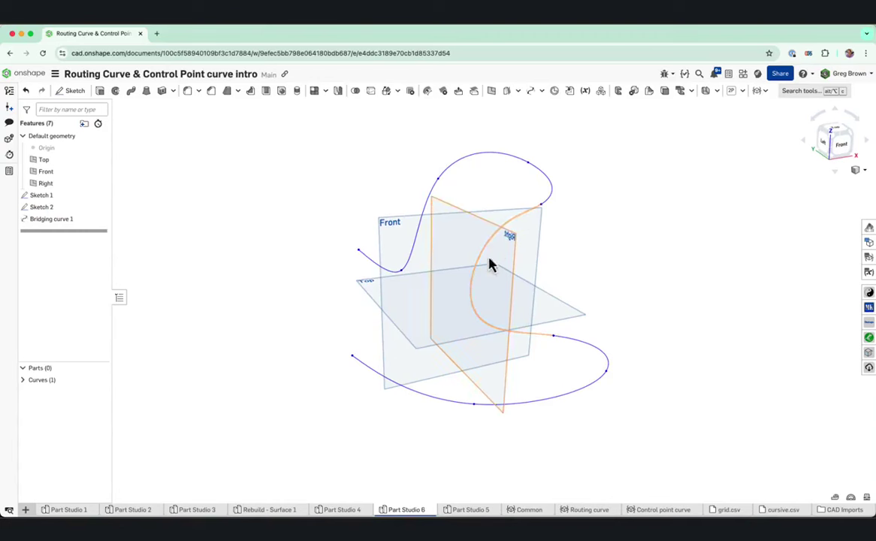
pyautogui.rightClick(537, 215)
pyautogui.click(559, 215)
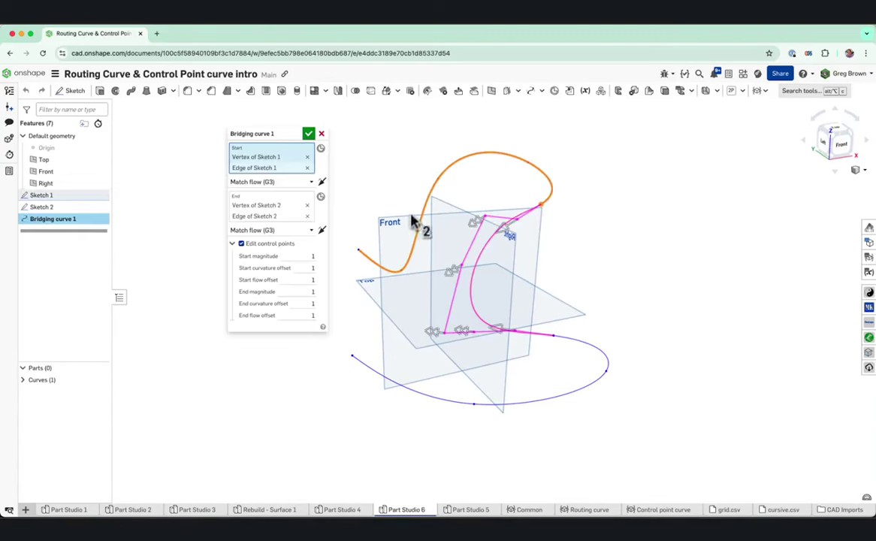
pyautogui.click(308, 134)
# Examine the curvature combs across the joint between the bridging curve and the upper Sketch 1 spline
pyautogui.click(524, 219)
pyautogui.click(553, 199)
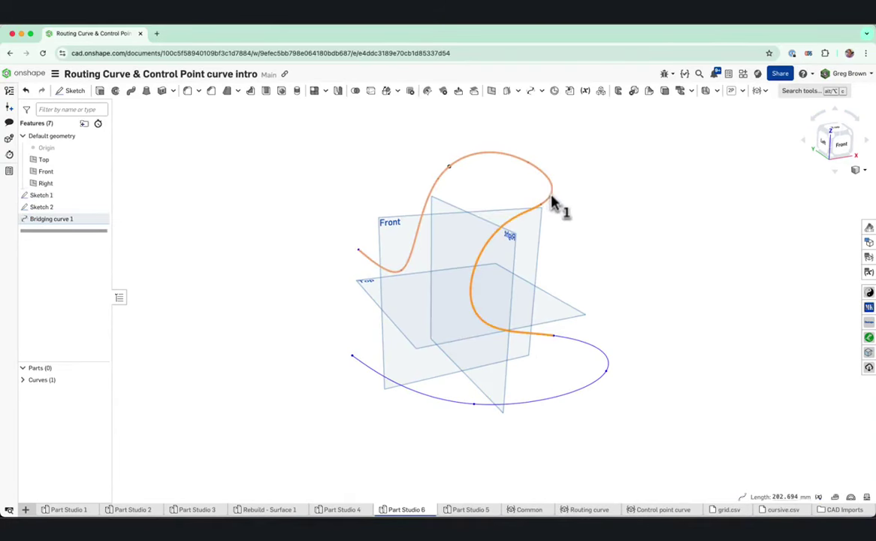
pyautogui.hotkey('shift', 'c')
pyautogui.moveTo(566, 218); pyautogui.dragTo(523, 205, button='right')
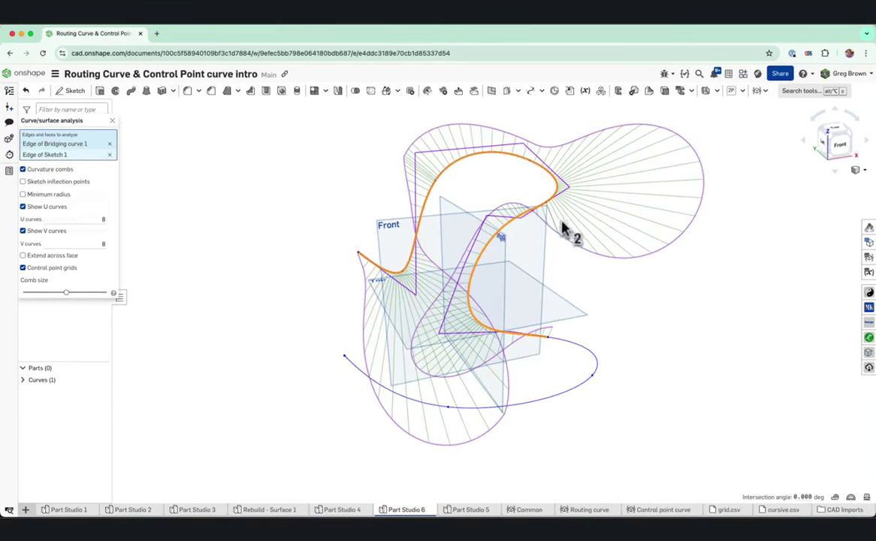
pyautogui.click(113, 121)
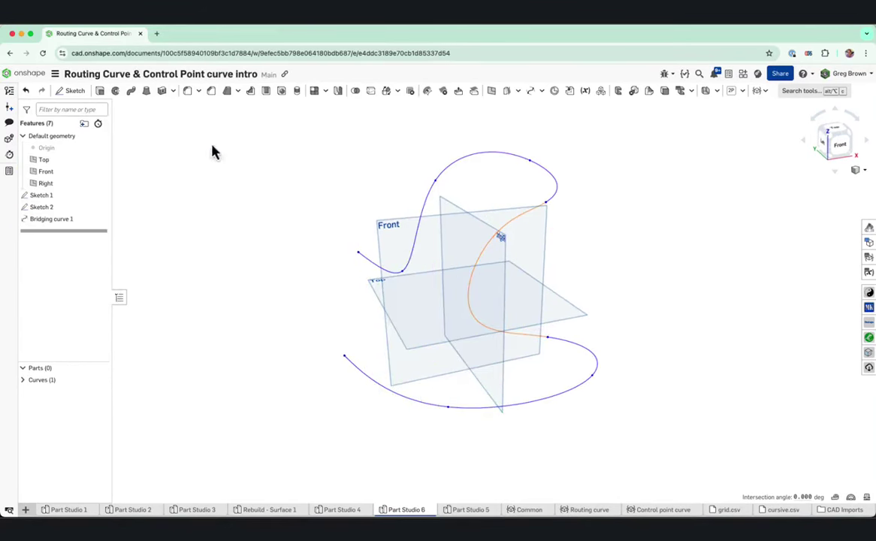
# Start a Control point curve feature in Part Studio 6 with Edge as its input type
pyautogui.moveTo(382, 182)
pyautogui.mouseDown(button='right')
pyautogui.moveTo(395, 173)
pyautogui.moveTo(396, 189)
pyautogui.mouseUp(button='right')
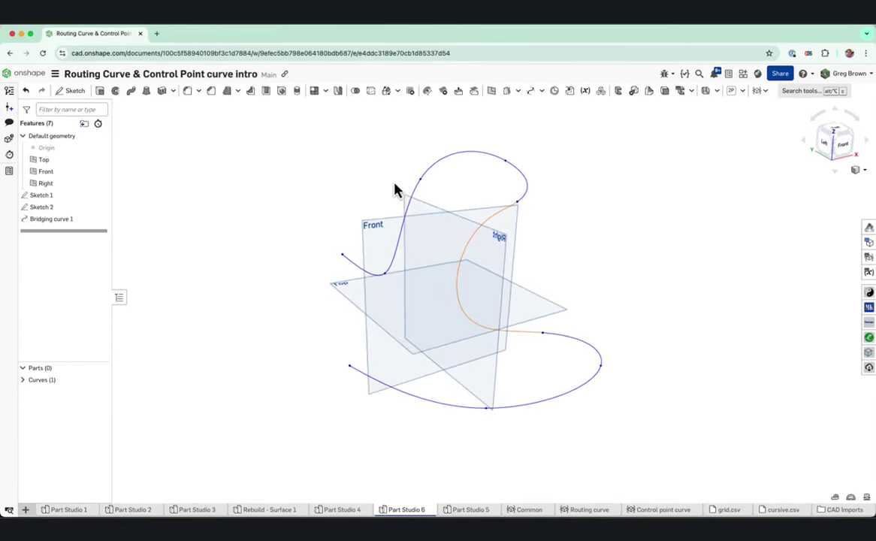
pyautogui.click(768, 95)
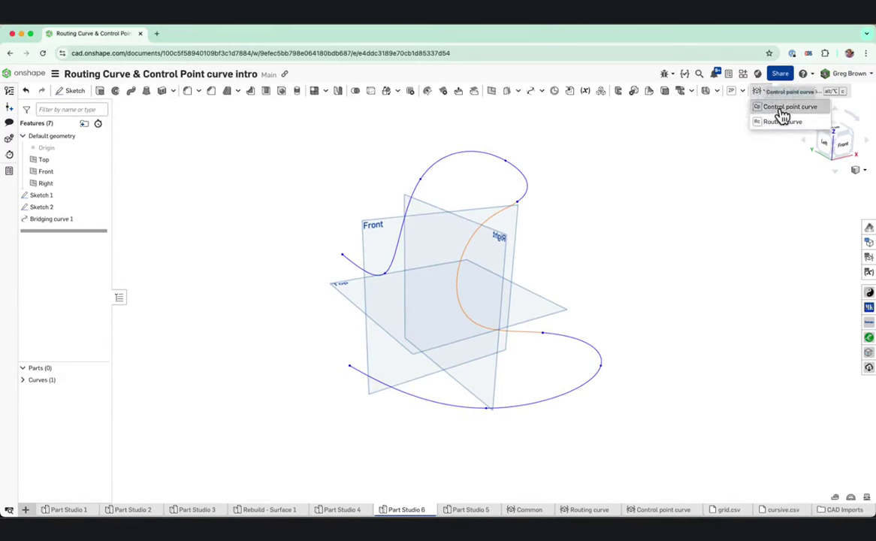
pyautogui.click(780, 111)
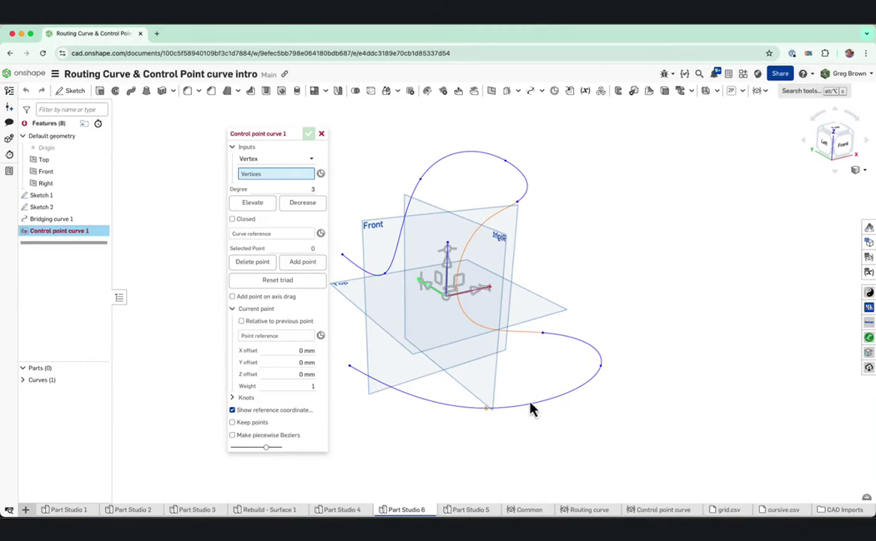
pyautogui.moveTo(561, 292); pyautogui.dragTo(586, 246, button='right')
pyautogui.moveTo(586, 247); pyautogui.dragTo(626, 255, button='middle')
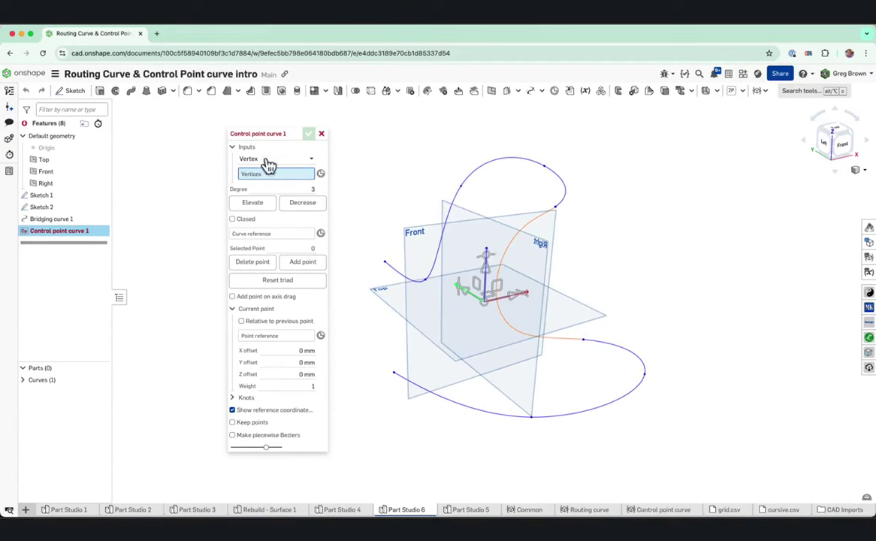
pyautogui.moveTo(263, 141)
pyautogui.click(255, 158)
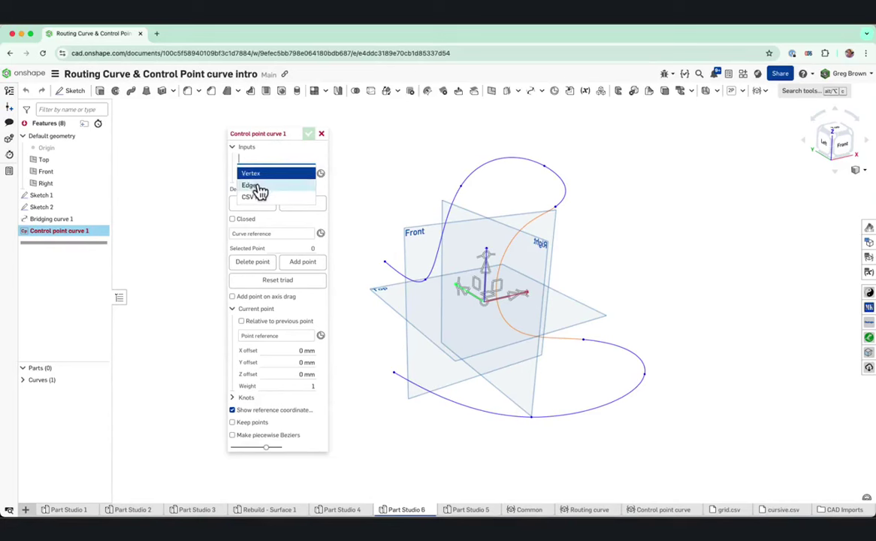
pyautogui.click(254, 186)
# Process the upper Sketch 1 spline into control points and move control point 3 to about X -51.8 mm, Z 132.3 mm
pyautogui.click(477, 175)
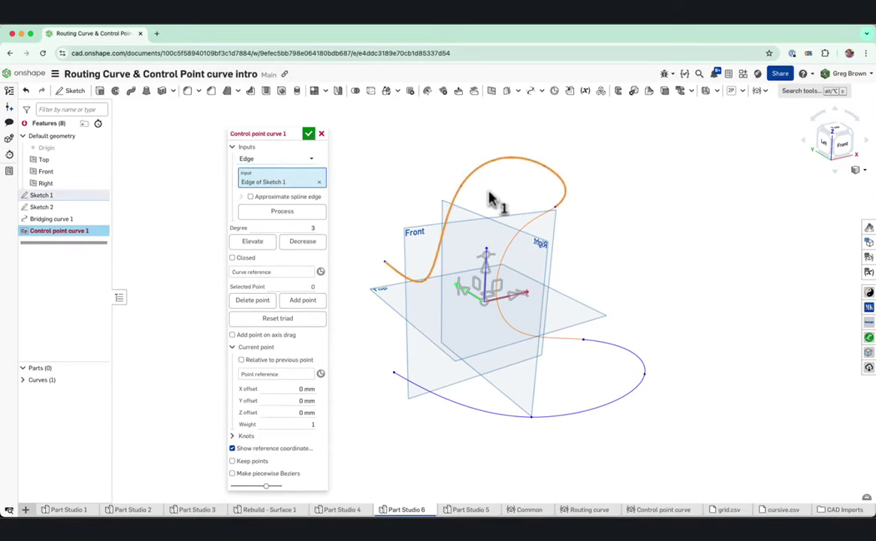
pyautogui.moveTo(492, 201)
pyautogui.mouseDown(button='right')
pyautogui.moveTo(539, 199)
pyautogui.moveTo(479, 201)
pyautogui.moveTo(495, 187)
pyautogui.mouseUp(button='right')
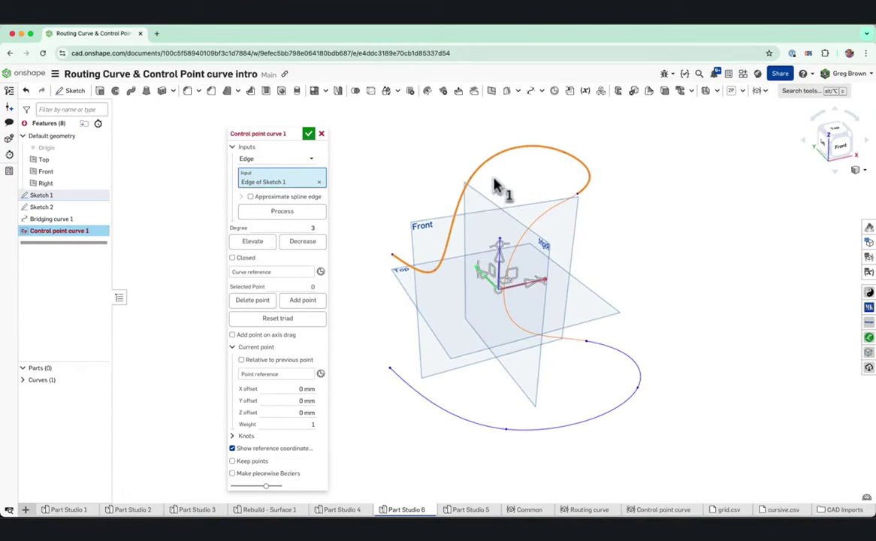
pyautogui.click(286, 212)
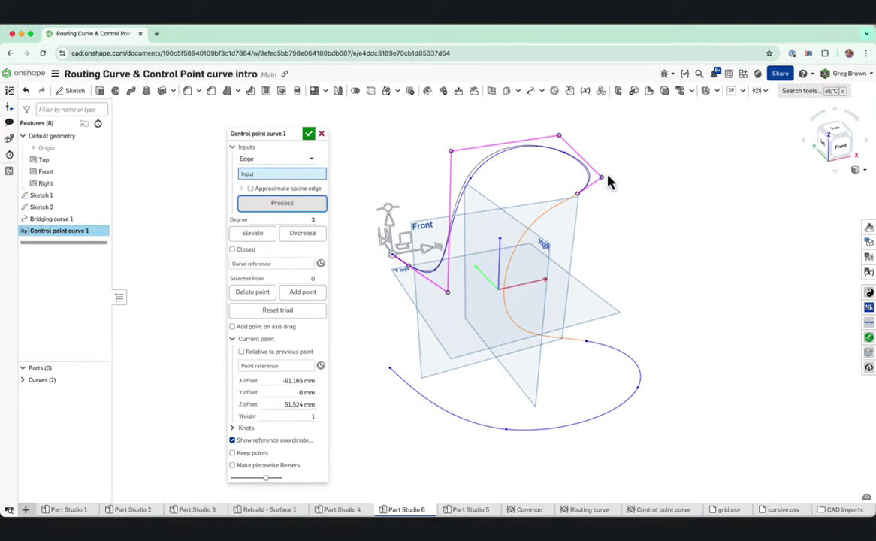
pyautogui.click(453, 152)
pyautogui.moveTo(459, 156); pyautogui.dragTo(453, 132)
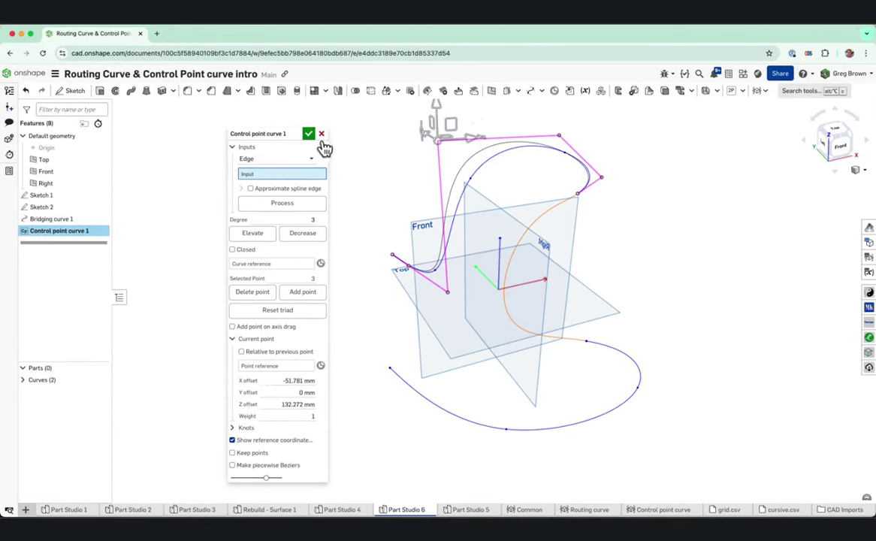
# Process the bridging curve between the two sketch splines into an editable control point curve
pyautogui.click(537, 228)
pyautogui.moveTo(537, 228); pyautogui.dragTo(337, 199, button='right')
pyautogui.click(281, 212)
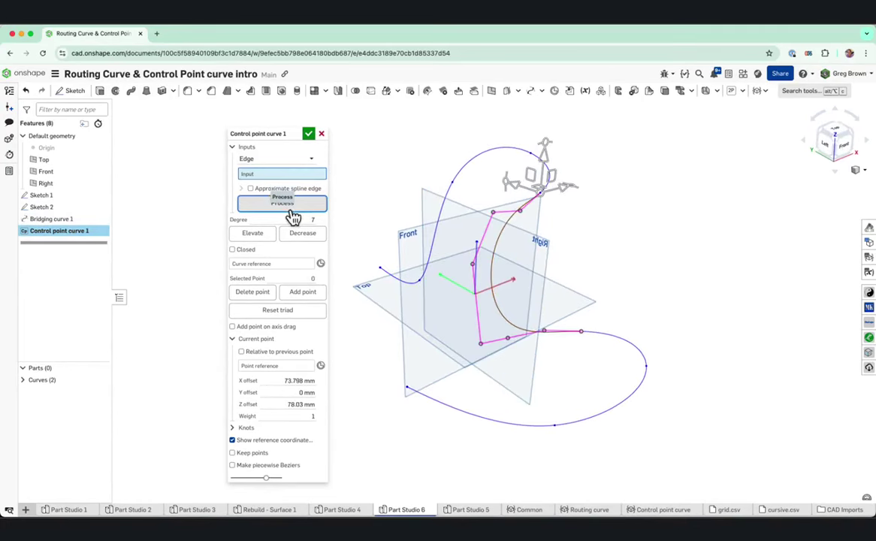
pyautogui.moveTo(466, 248); pyautogui.dragTo(513, 237, button='right')
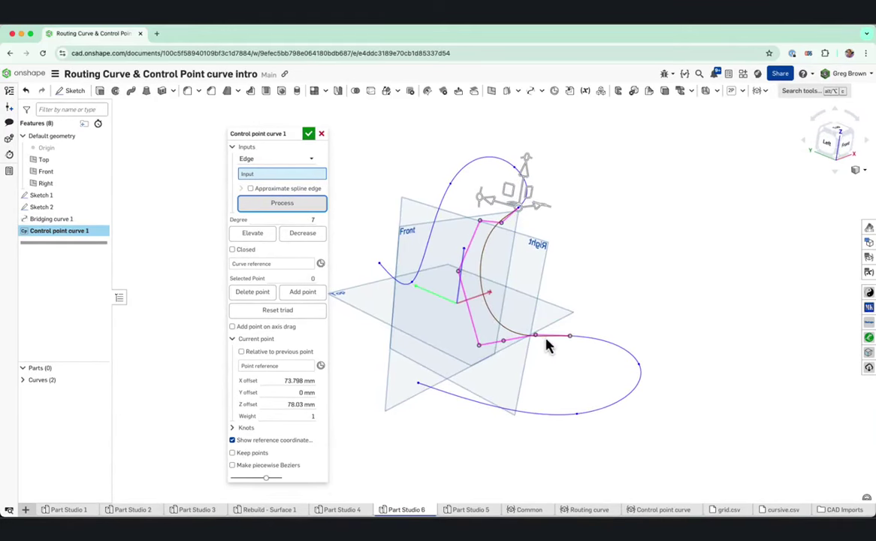
pyautogui.moveTo(573, 350); pyautogui.dragTo(591, 344, button='right')
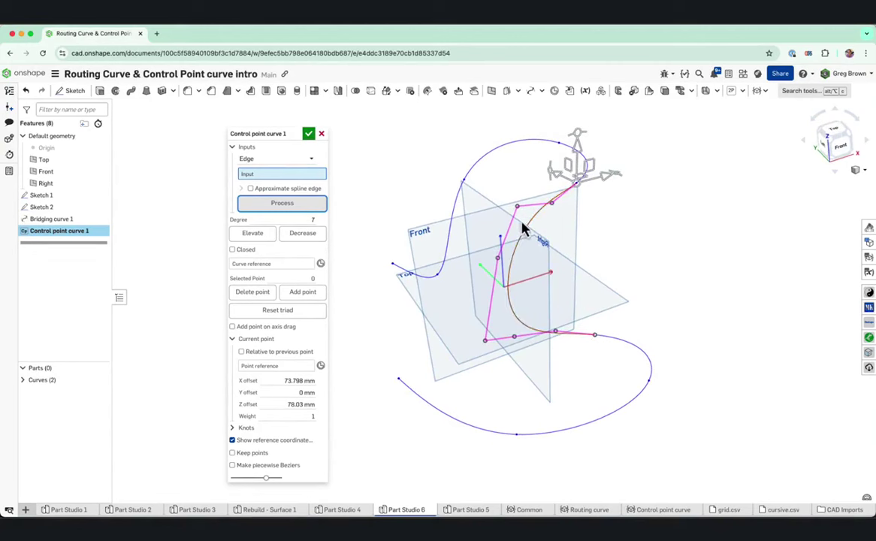
pyautogui.moveTo(529, 249); pyautogui.dragTo(561, 221, button='right')
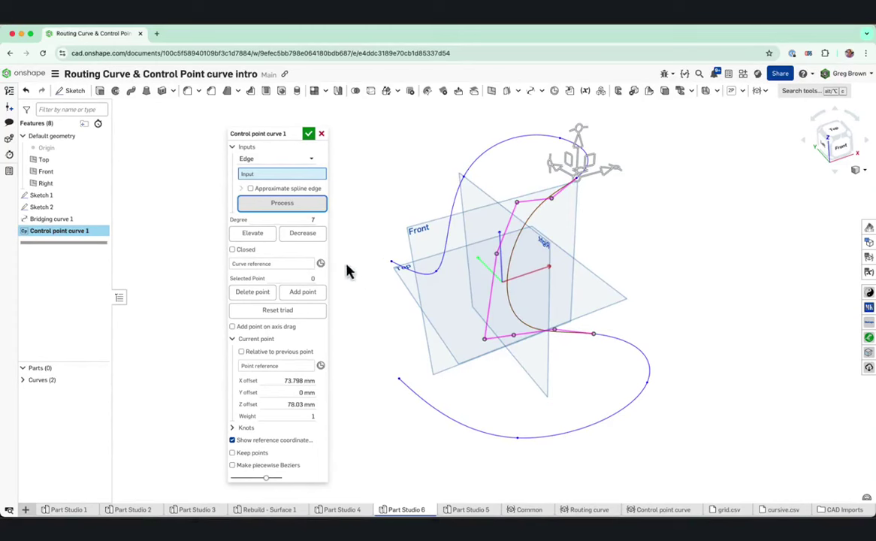
# Elevate the degree of the control point curve to 15
pyautogui.click(254, 235)
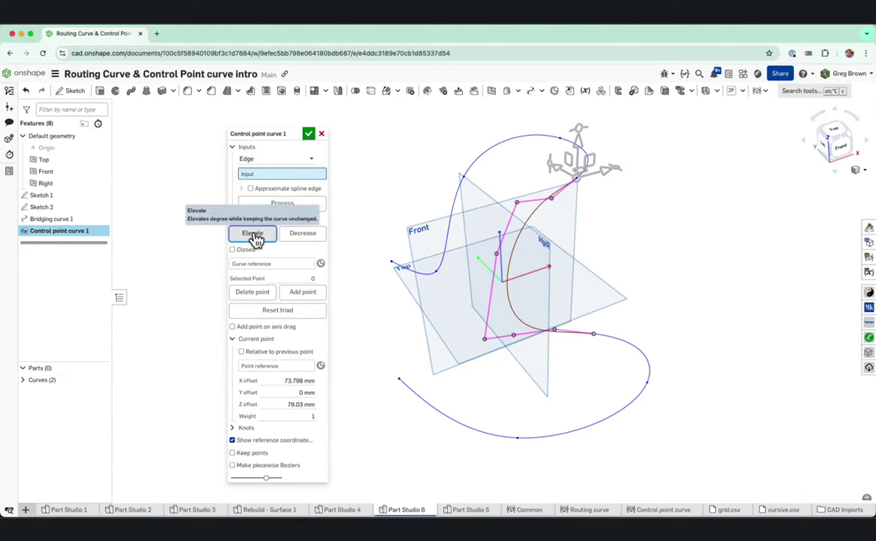
pyautogui.click(254, 236)
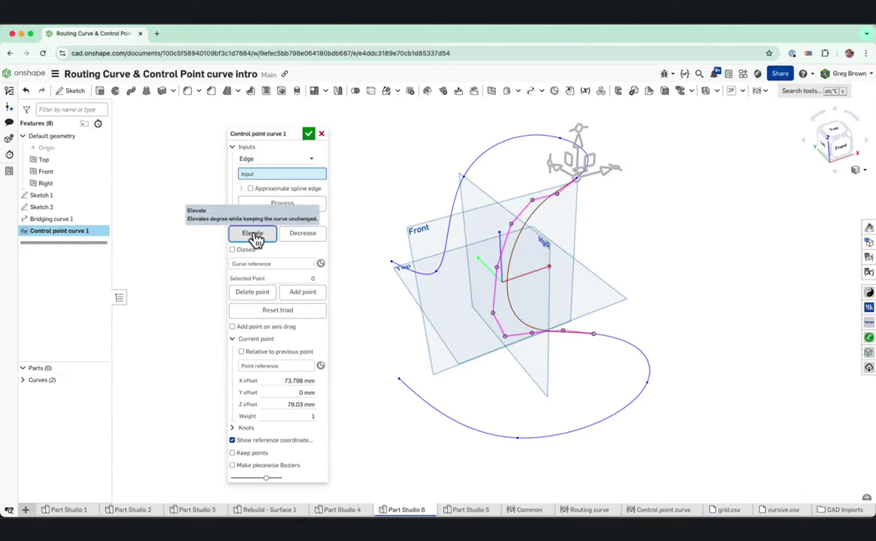
pyautogui.click(252, 235)
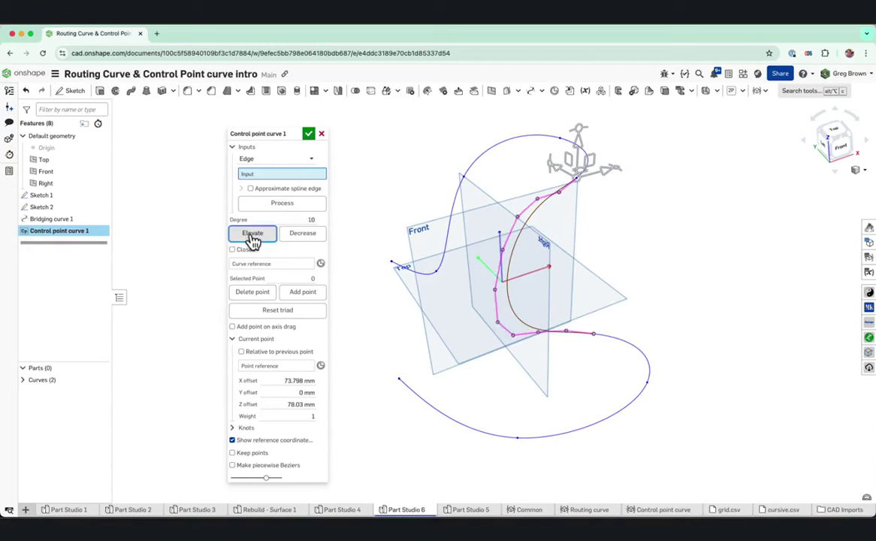
pyautogui.click(252, 234)
pyautogui.click(252, 234)
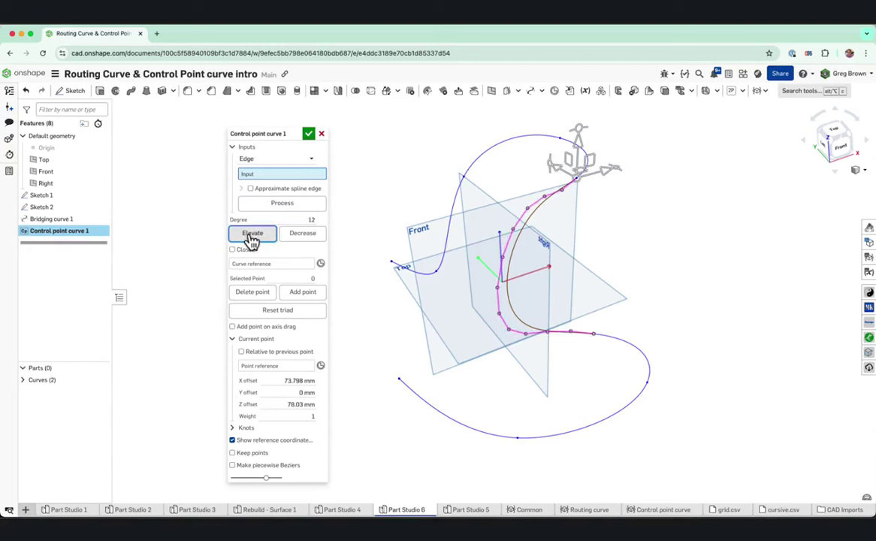
pyautogui.click(253, 235)
pyautogui.click(252, 236)
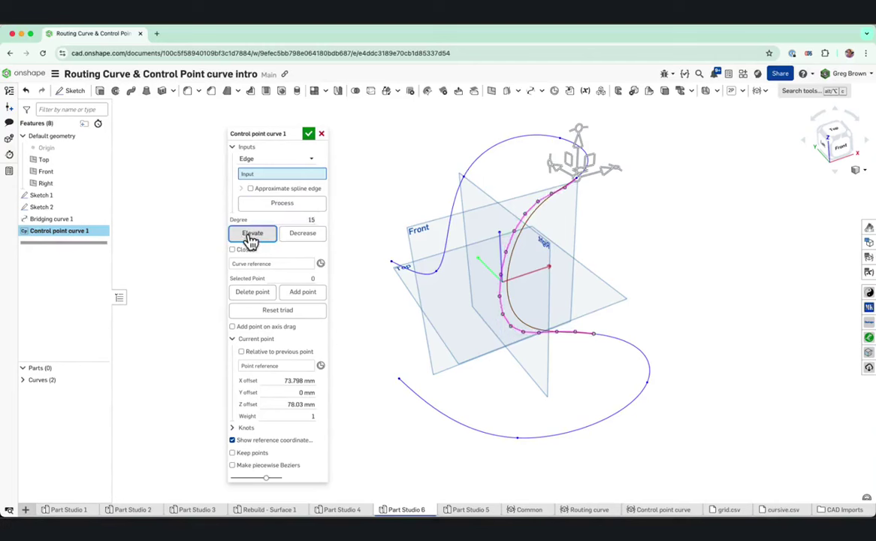
# Decrease the degree of the control point curve to 13
pyautogui.click(252, 235)
pyautogui.click(300, 234)
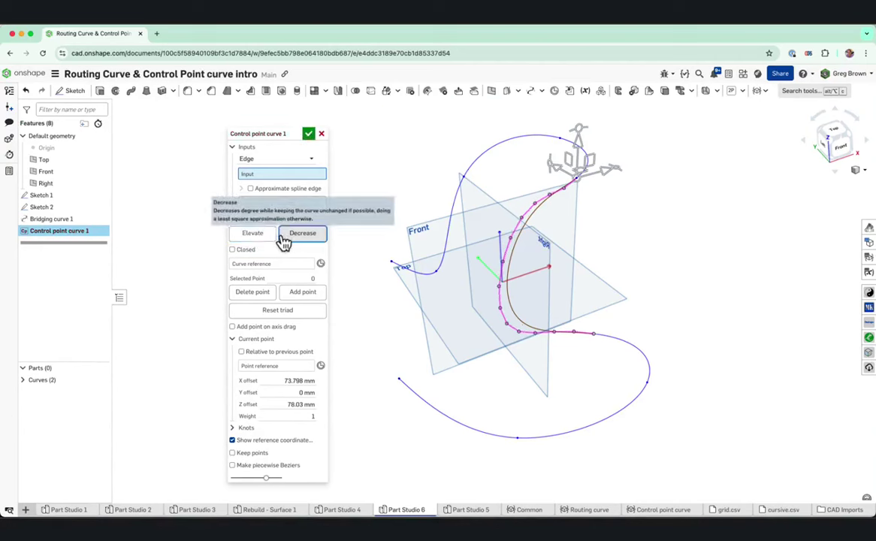
pyautogui.click(301, 235)
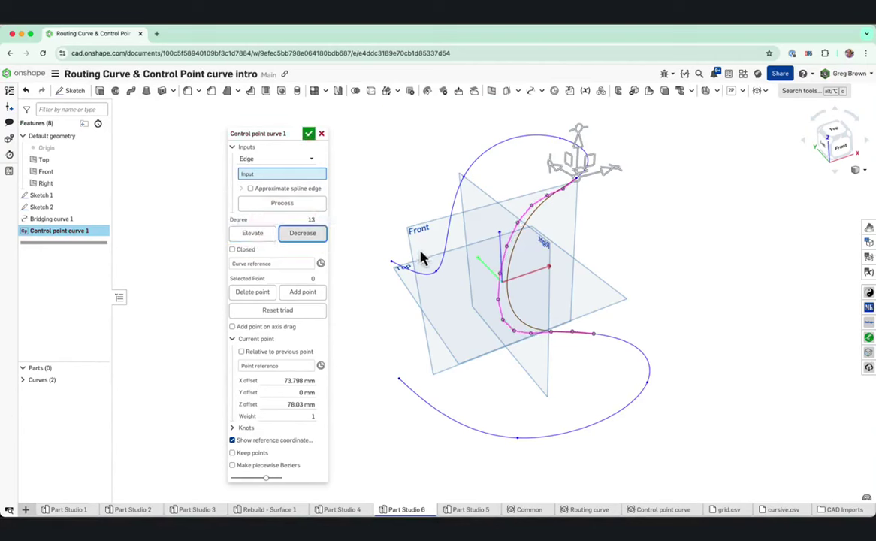
# Move control point 7 along X to about -38.6 mm and set the curve's degree to 5
pyautogui.click(498, 300)
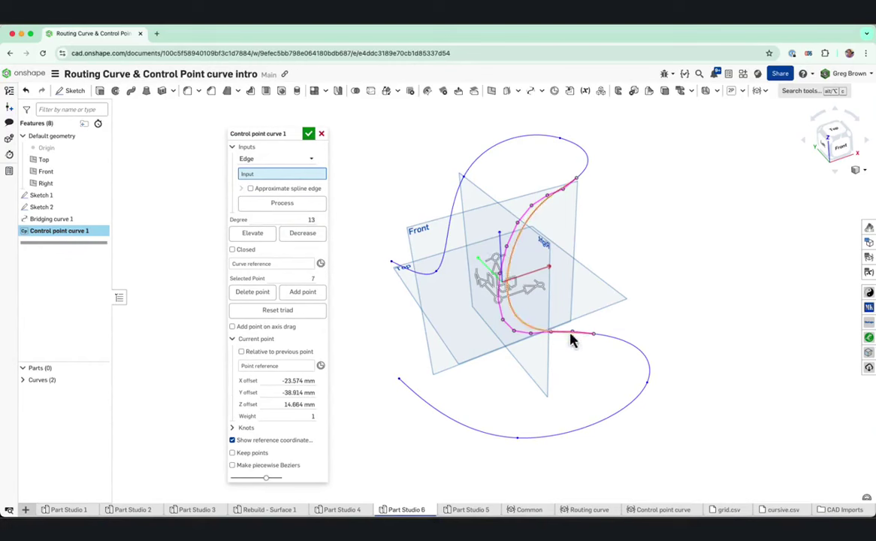
pyautogui.moveTo(516, 304)
pyautogui.mouseDown()
pyautogui.moveTo(502, 315)
pyautogui.moveTo(504, 307)
pyautogui.moveTo(518, 308)
pyautogui.mouseUp()
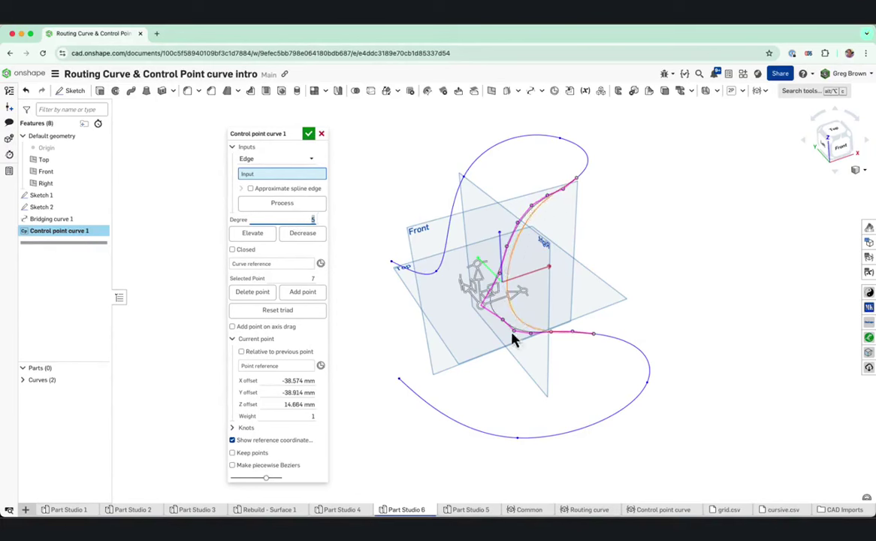
pyautogui.scroll(5, 494, 316)
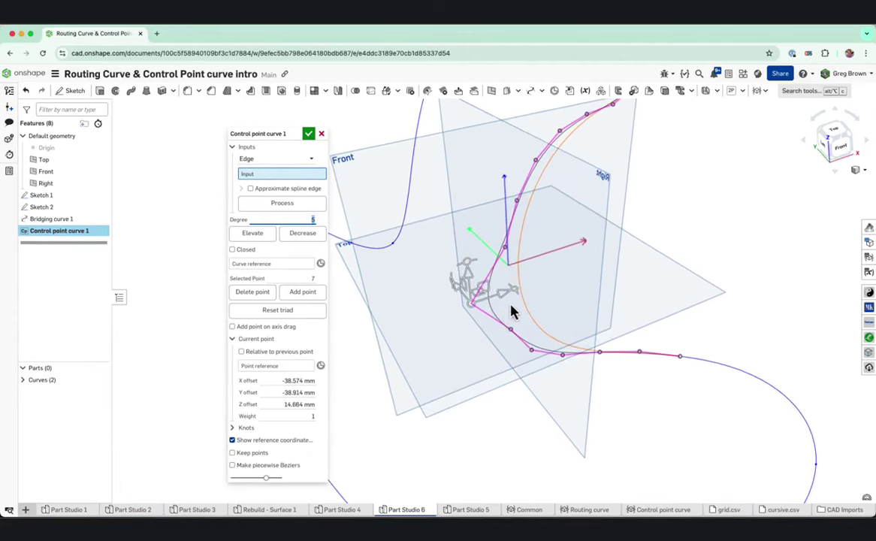
pyautogui.moveTo(511, 311); pyautogui.dragTo(450, 267, button='right')
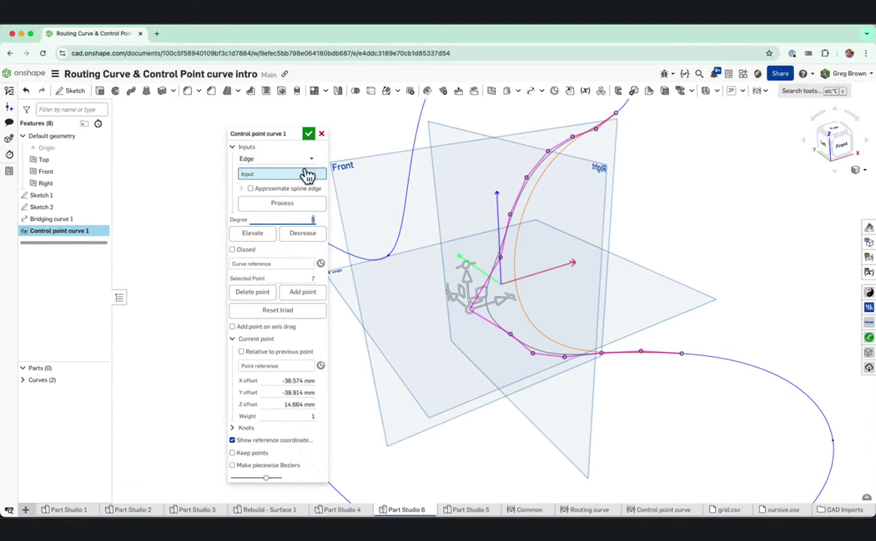
# Enable Make piecewise Beziers and accept the control point curve
pyautogui.click(232, 465)
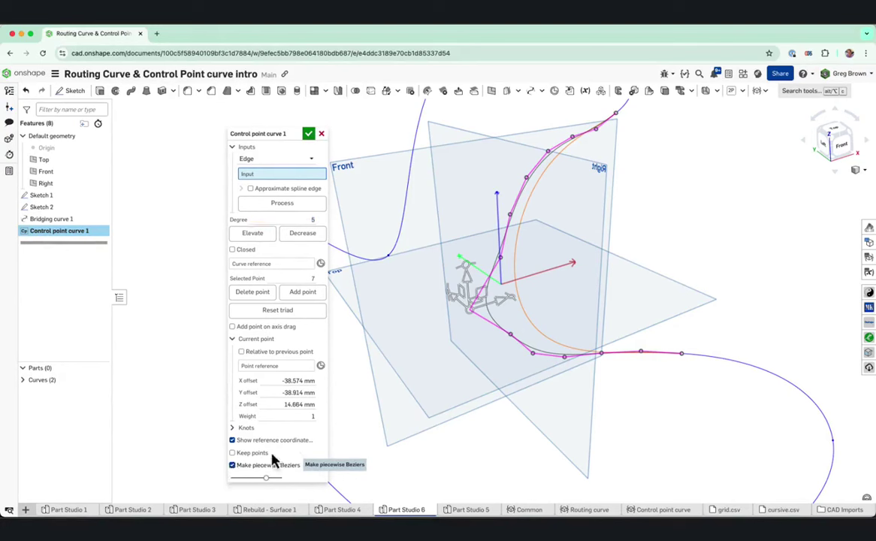
pyautogui.click(309, 134)
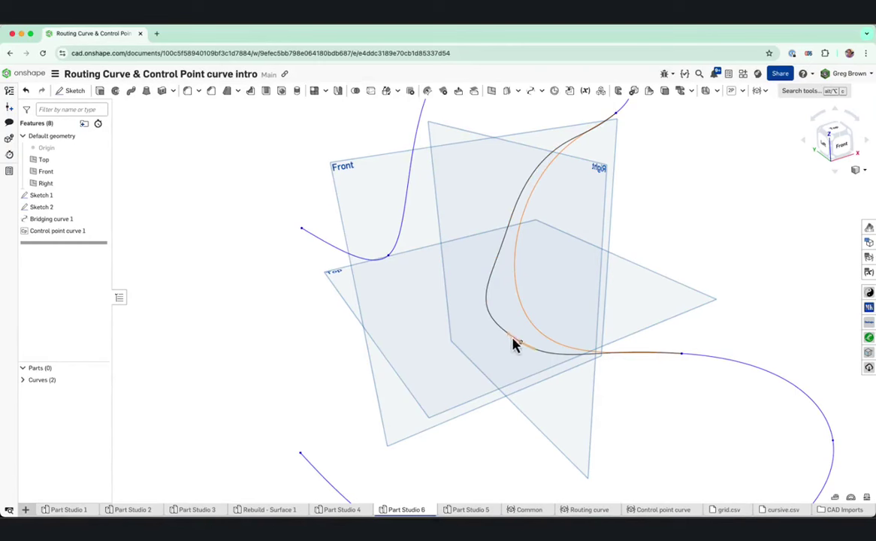
# Analyze three adjoining Bezier segments near the lower bend of Control point curve 1 with curvature combs
pyautogui.click(530, 352)
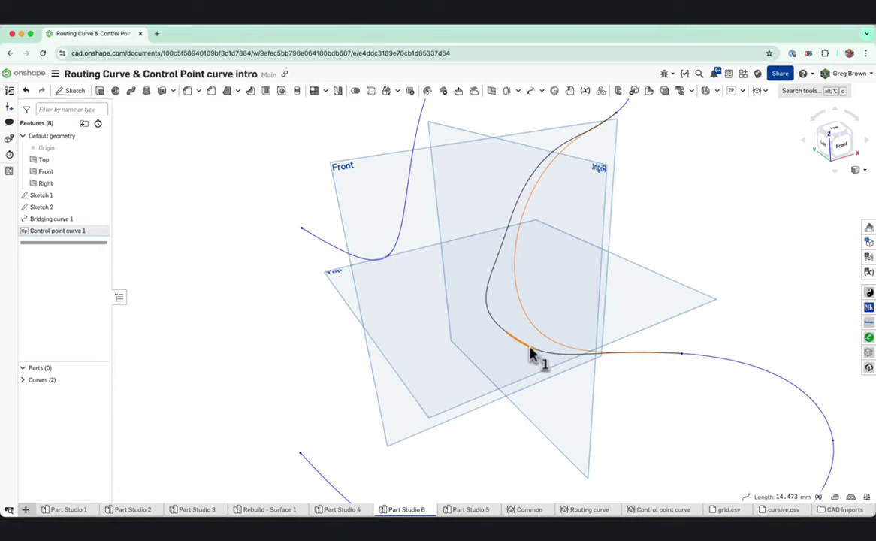
pyautogui.hotkey('shift', 'c')
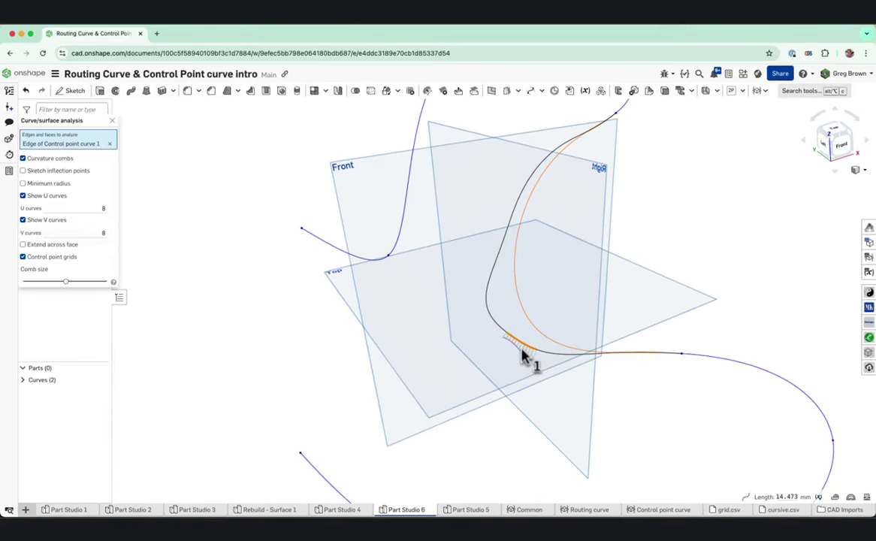
pyautogui.scroll(5, 521, 353)
pyautogui.scroll(6, 528, 353)
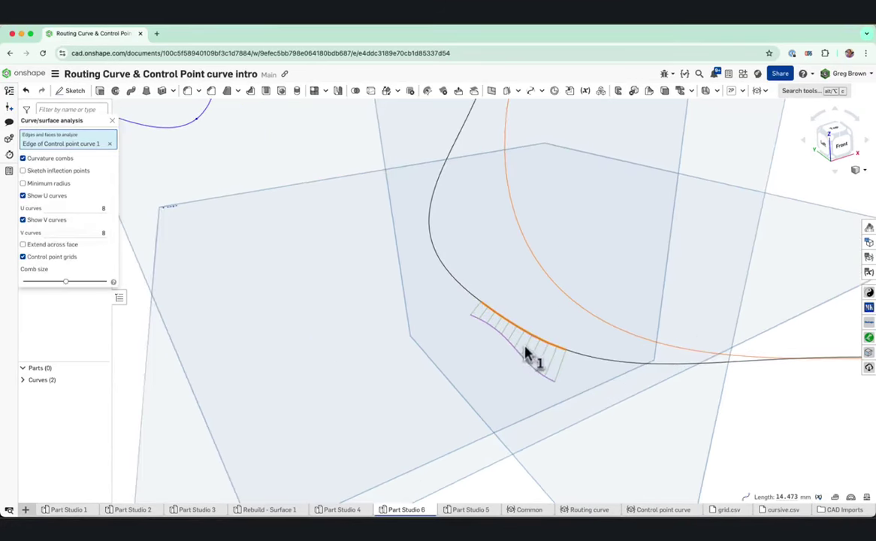
pyautogui.scroll(-10, 470, 306)
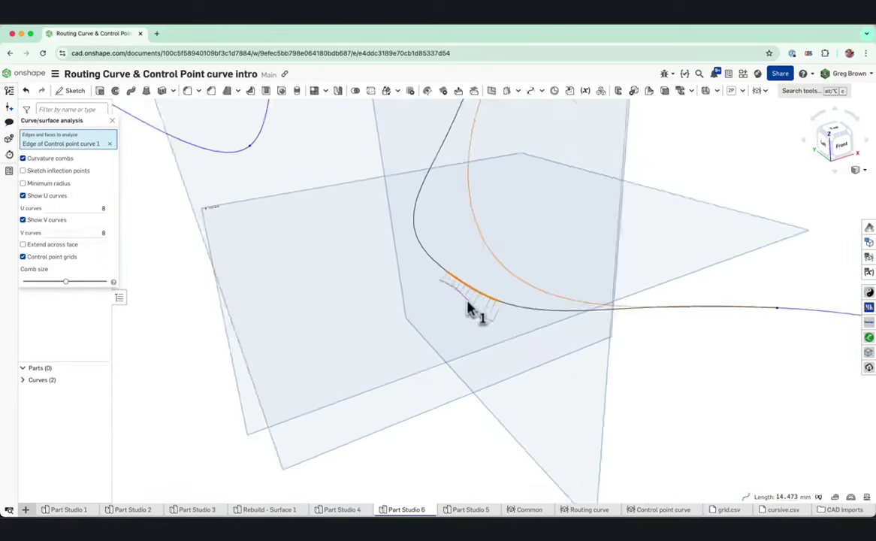
pyautogui.click(453, 275)
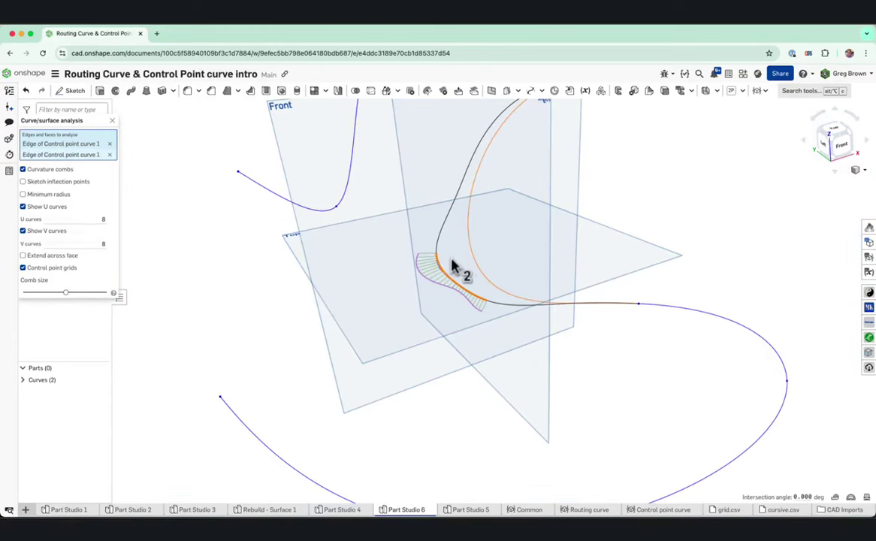
pyautogui.click(438, 253)
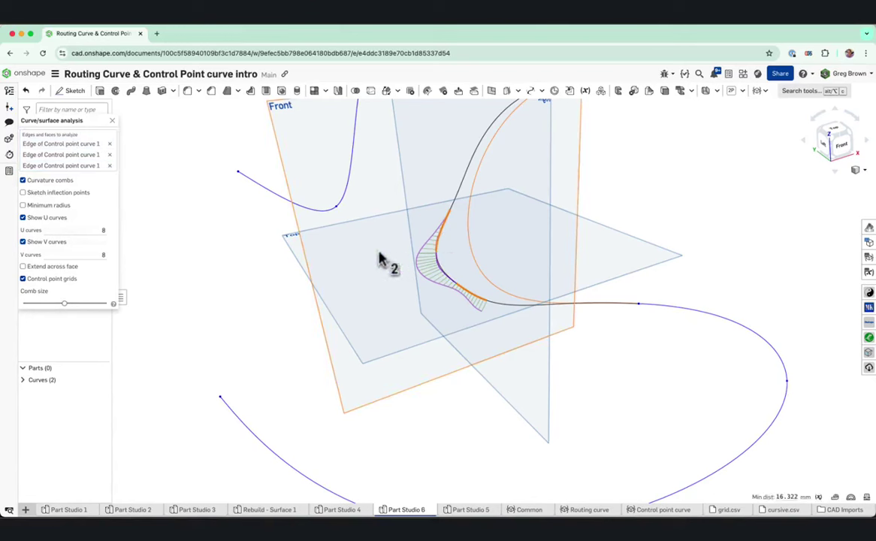
# Reduce the analysis to the middle Bezier segment, examine its curvature comb and control points, and close the analysis
pyautogui.click(112, 146)
pyautogui.click(111, 144)
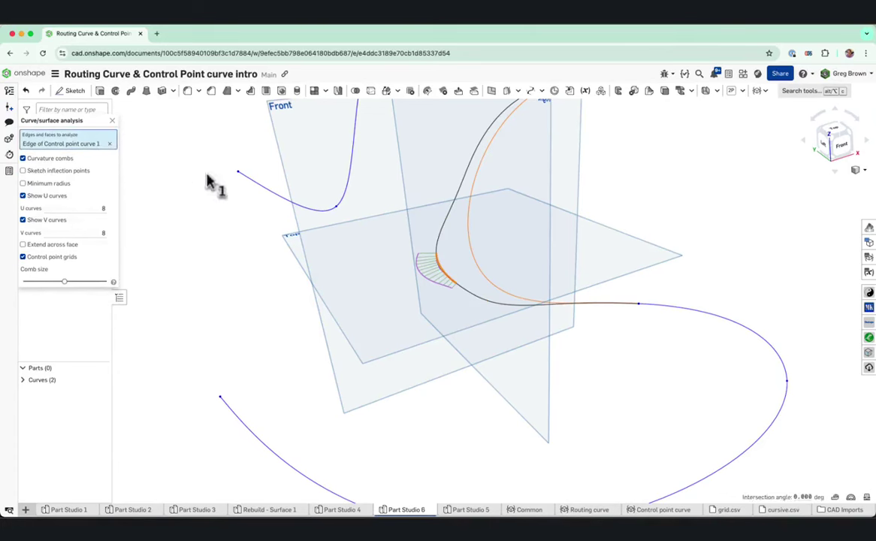
pyautogui.scroll(5, 454, 278)
pyautogui.scroll(5, 454, 278)
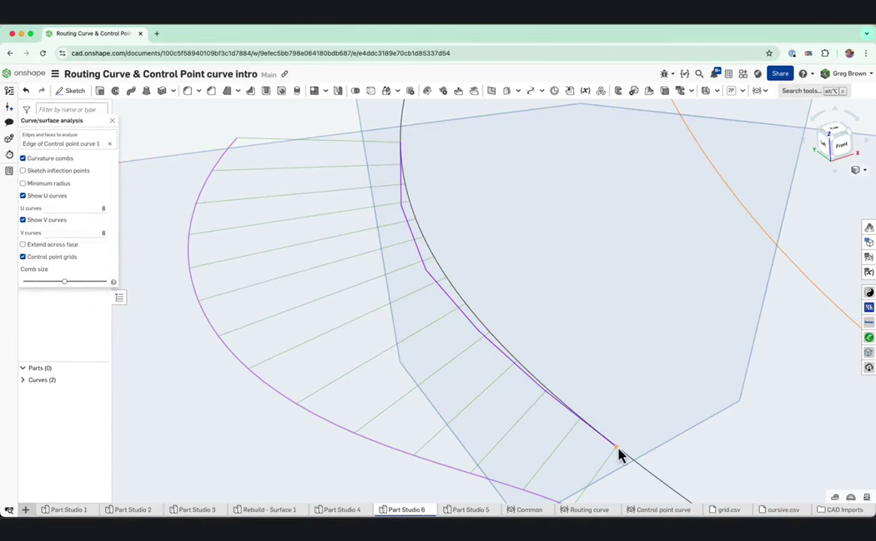
pyautogui.scroll(-3, 445, 258)
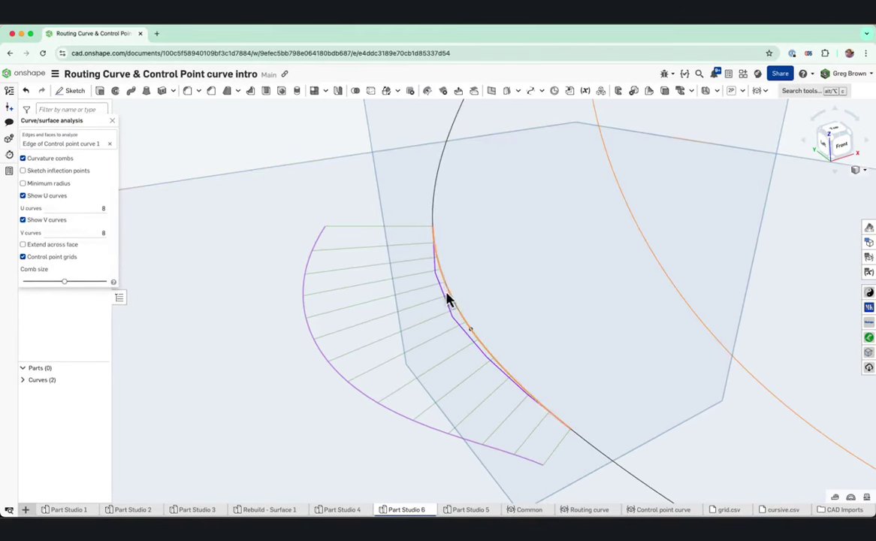
pyautogui.scroll(-2, 418, 295)
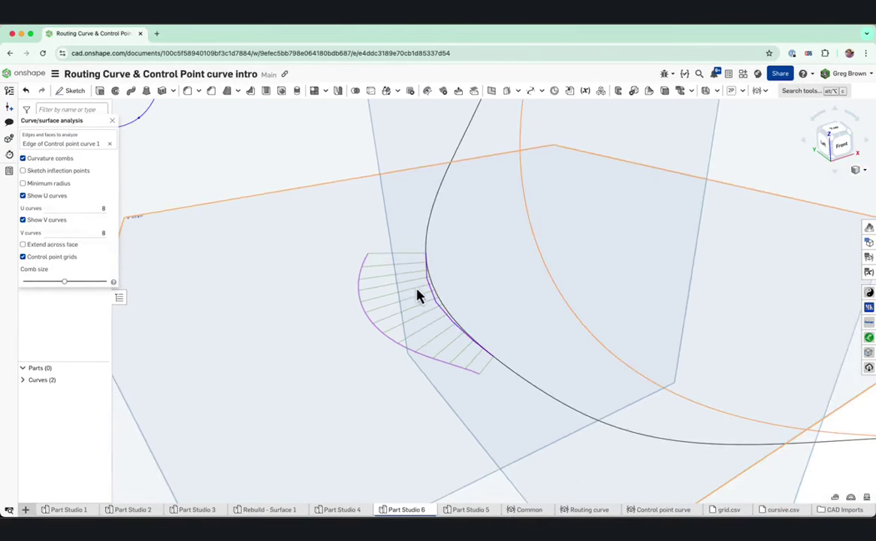
pyautogui.scroll(-4, 417, 299)
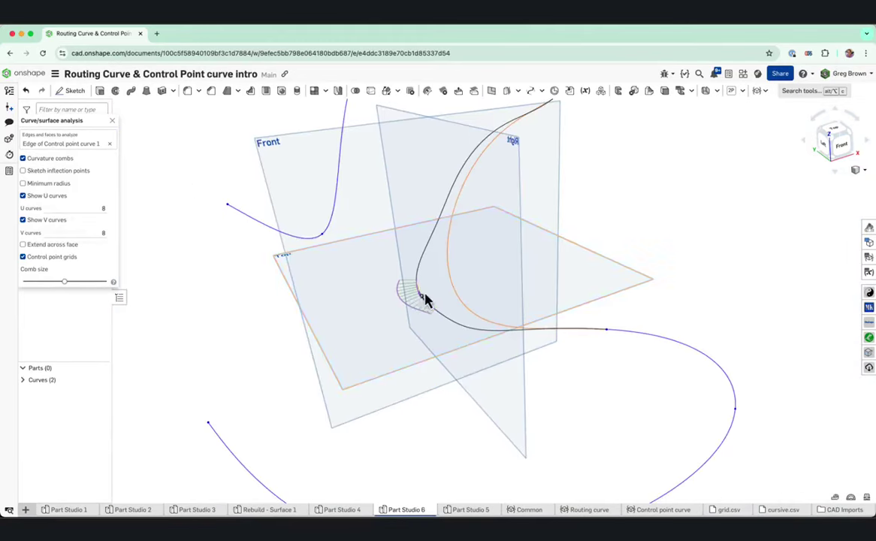
pyautogui.click(112, 120)
# Edit Control point curve 1 to disable Make piecewise Beziers and accept the feature
pyautogui.rightClick(66, 234)
pyautogui.click(93, 257)
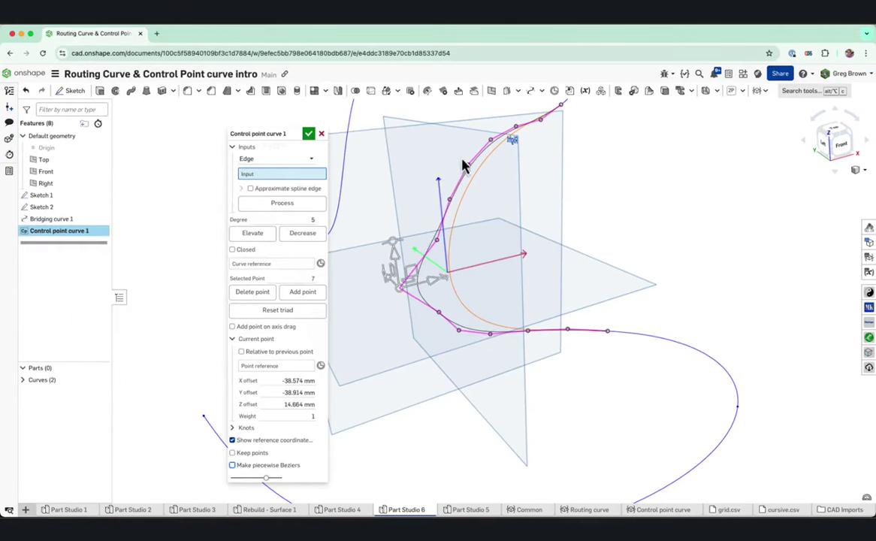
pyautogui.scroll(-3, 515, 270)
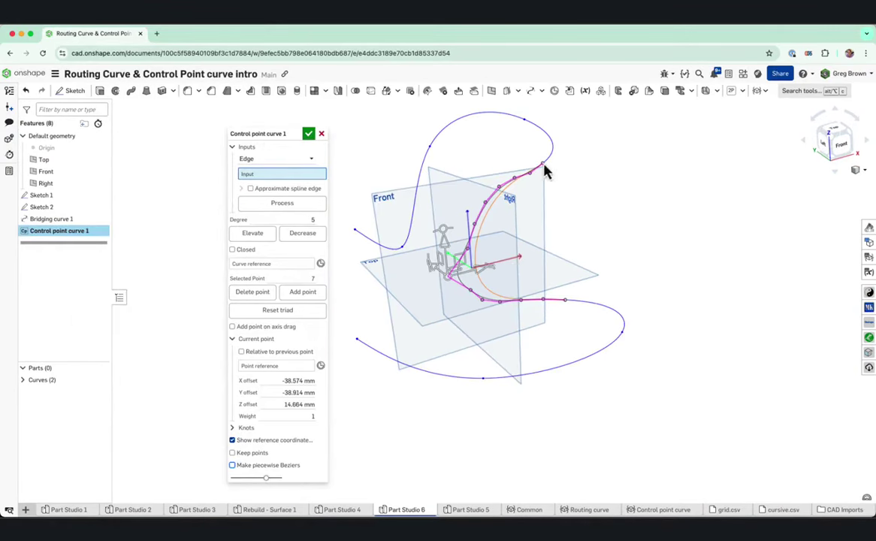
pyautogui.click(309, 135)
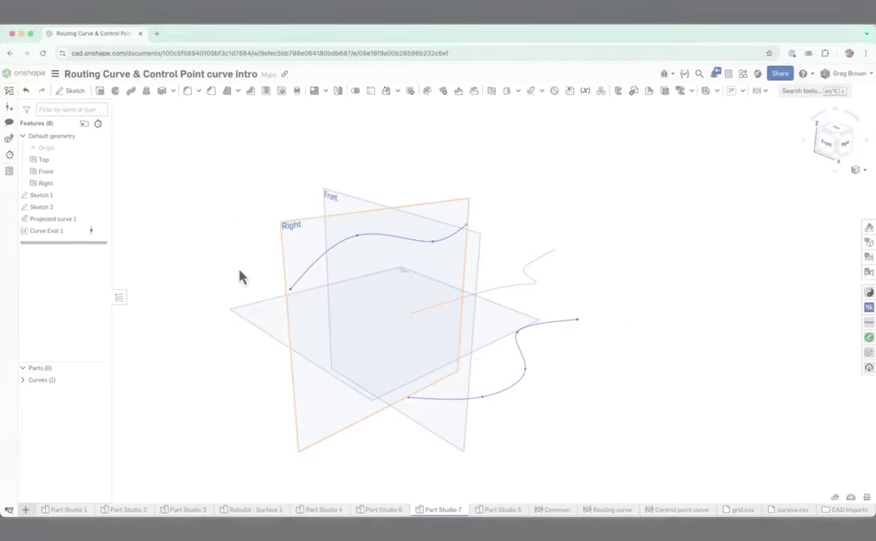
# Examine the Sketch 1 and Sketch 2 splines and the projected curve in Part Studio 7 from several angles
pyautogui.moveTo(604, 235)
pyautogui.mouseDown(button='right')
pyautogui.moveTo(609, 221)
pyautogui.moveTo(612, 237)
pyautogui.moveTo(623, 237)
pyautogui.moveTo(612, 246)
pyautogui.mouseUp(button='right')
pyautogui.moveTo(608, 232); pyautogui.dragTo(574, 236, button='right')
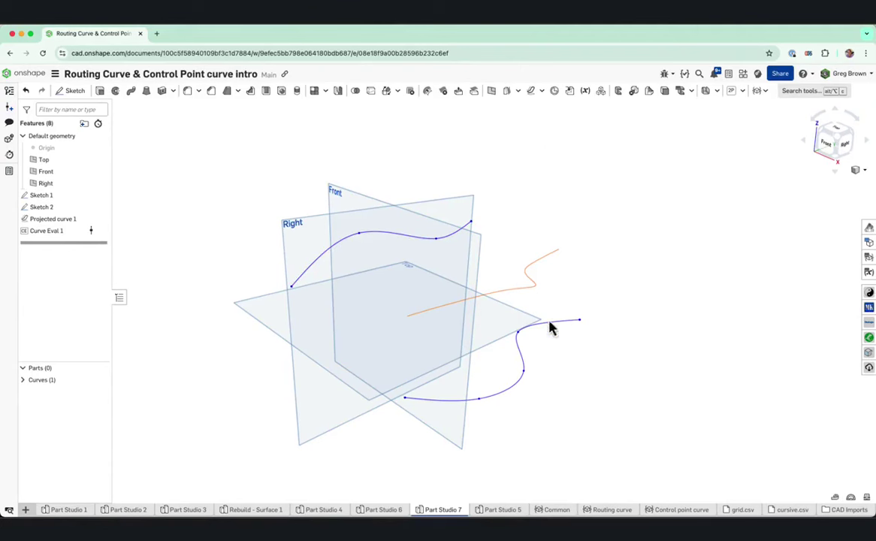
pyautogui.moveTo(556, 317); pyautogui.dragTo(538, 282, button='right')
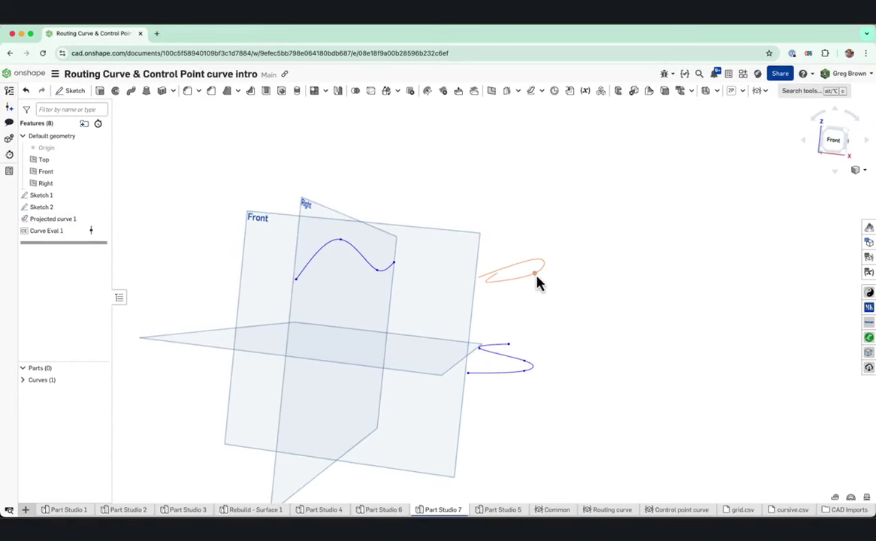
pyautogui.moveTo(359, 263); pyautogui.dragTo(473, 223, button='right')
pyautogui.click(364, 262)
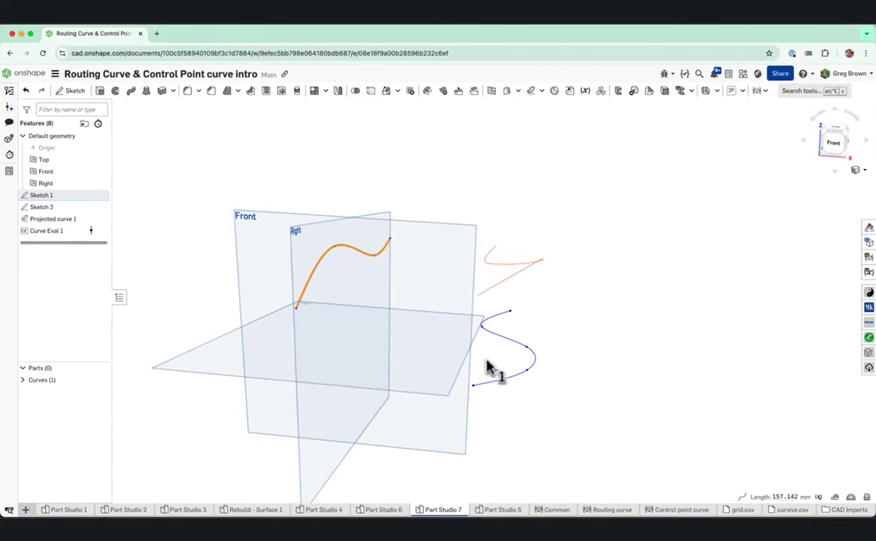
pyautogui.click(523, 390)
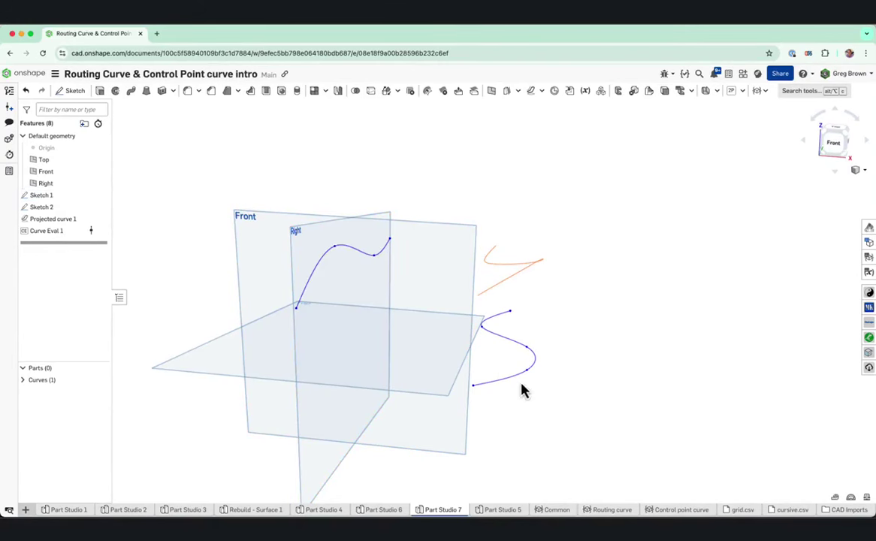
pyautogui.click(518, 381)
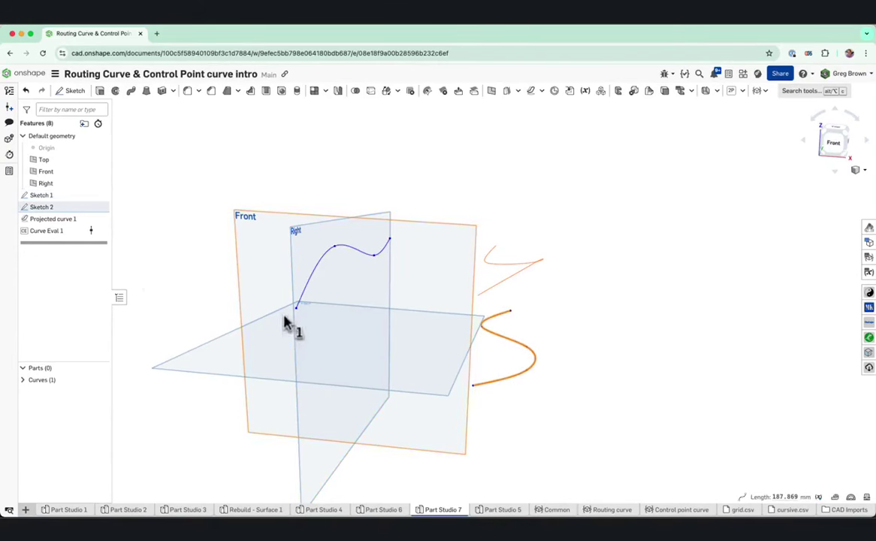
pyautogui.click(63, 196)
pyautogui.moveTo(299, 164)
pyautogui.mouseDown(button='right')
pyautogui.moveTo(285, 162)
pyautogui.moveTo(294, 164)
pyautogui.mouseUp(button='right')
pyautogui.click(295, 170)
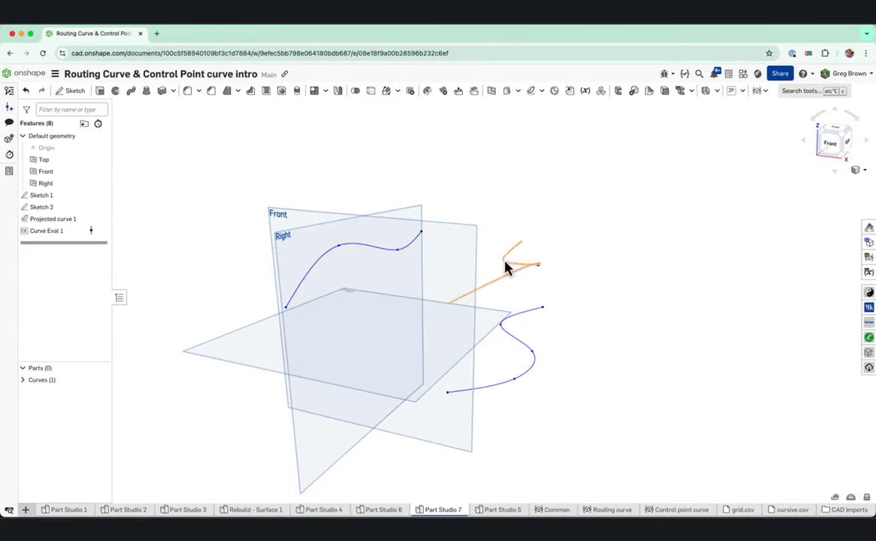
# Review the two-sketch definition of Projected curve 1 and close it without changes
pyautogui.rightClick(65, 223)
pyautogui.click(97, 242)
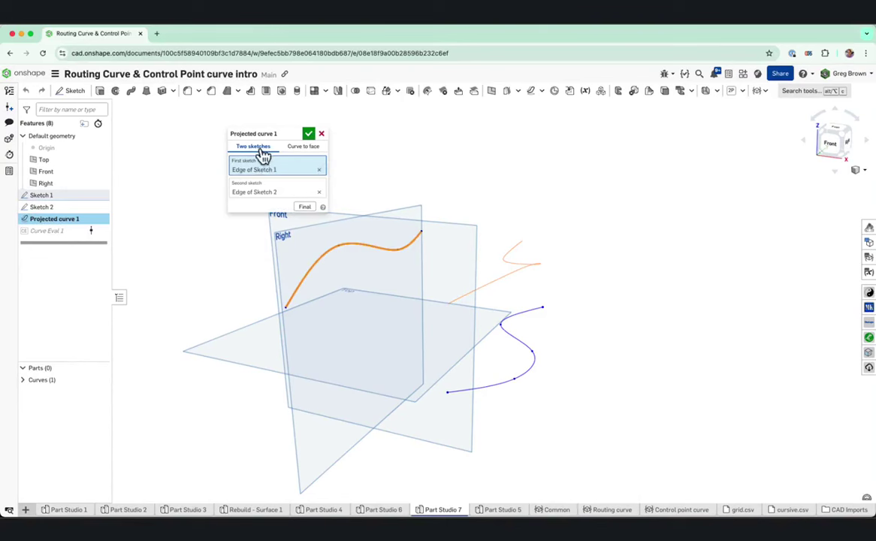
pyautogui.click(320, 135)
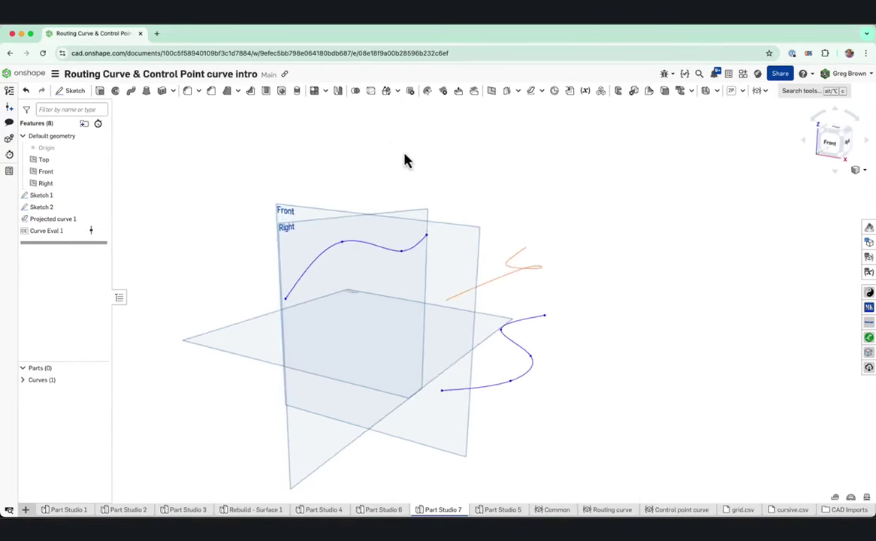
# Start a Curve Eval analysis on the edge of Projected curve 1
pyautogui.moveTo(404, 154); pyautogui.dragTo(375, 154, button='right')
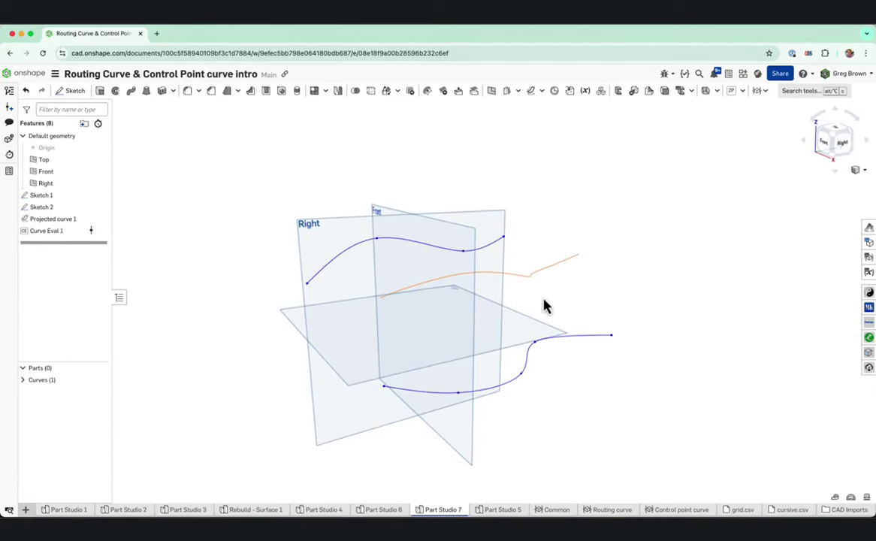
pyautogui.press('s')
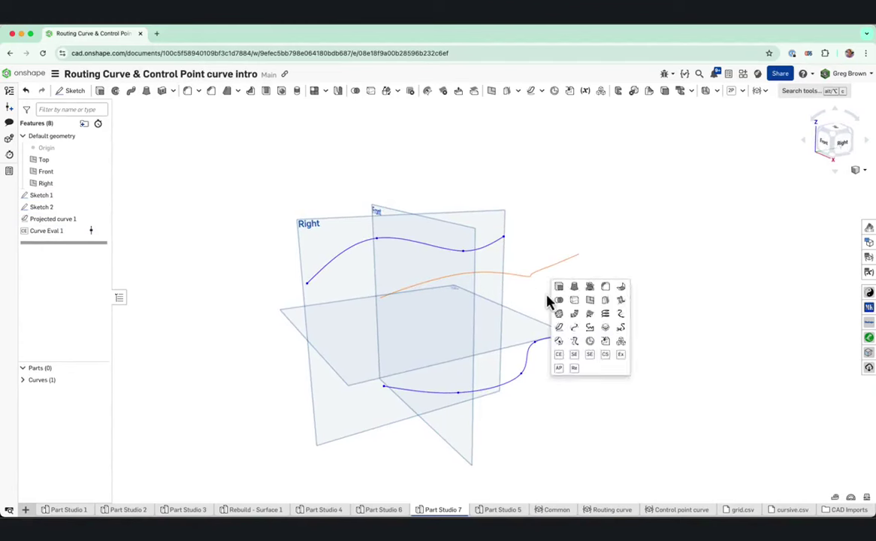
pyautogui.click(560, 356)
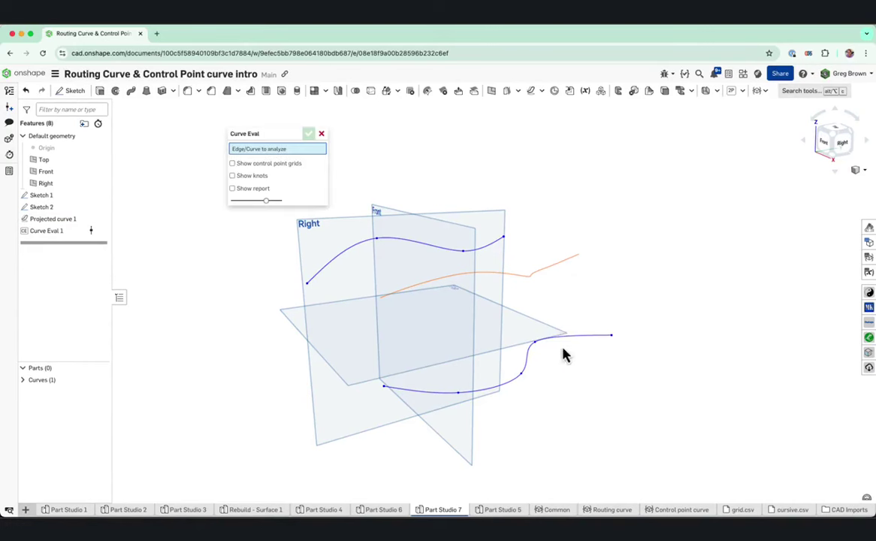
pyautogui.click(524, 284)
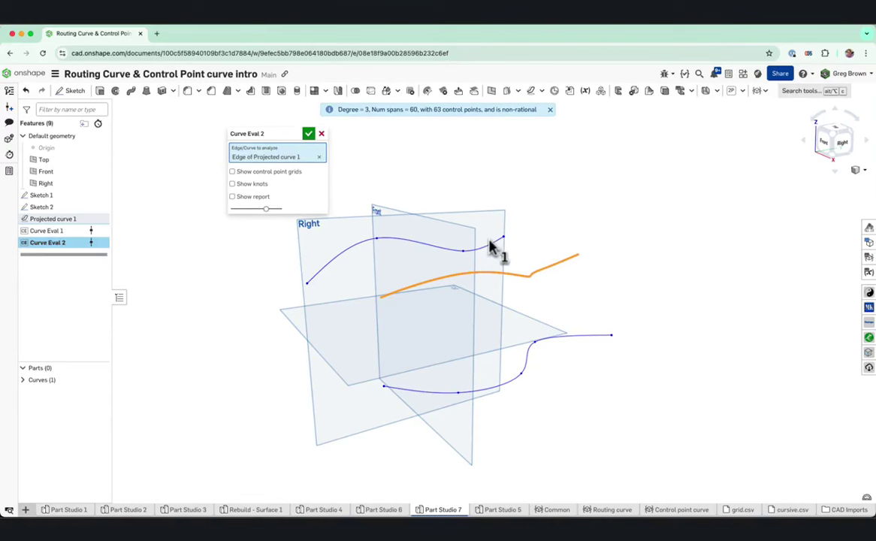
pyautogui.scroll(4, 493, 249)
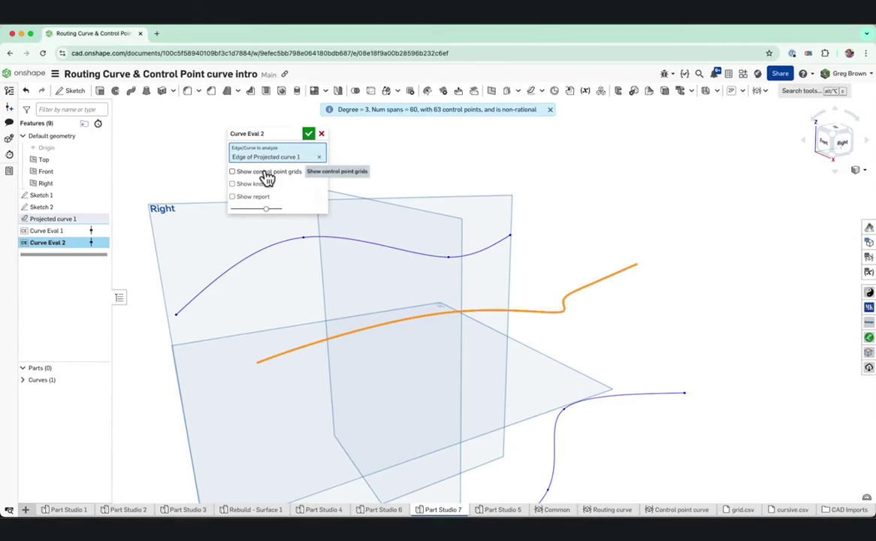
# Show the control point grids, examine their distribution along the projected curve, and accept the evaluation
pyautogui.moveTo(569, 323); pyautogui.dragTo(436, 347, button='right')
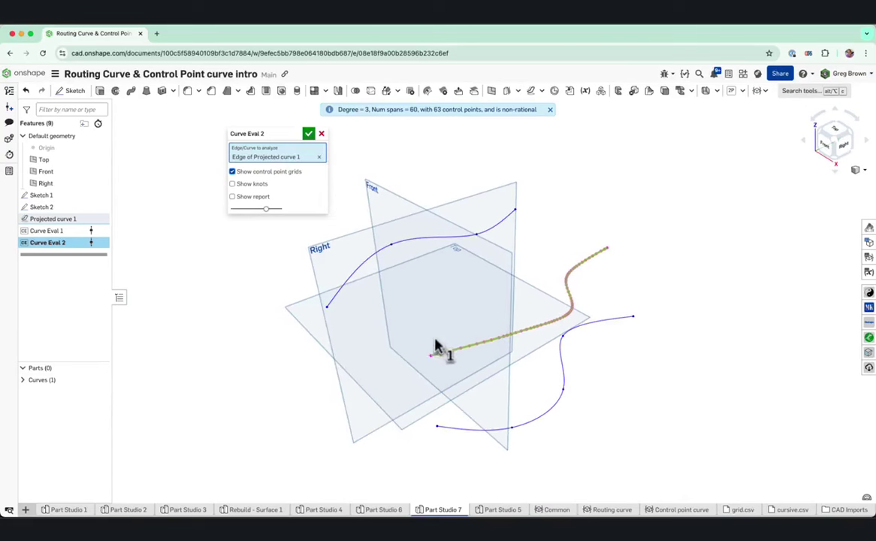
pyautogui.scroll(2, 322, 345)
pyautogui.moveTo(487, 300); pyautogui.dragTo(510, 278, button='right')
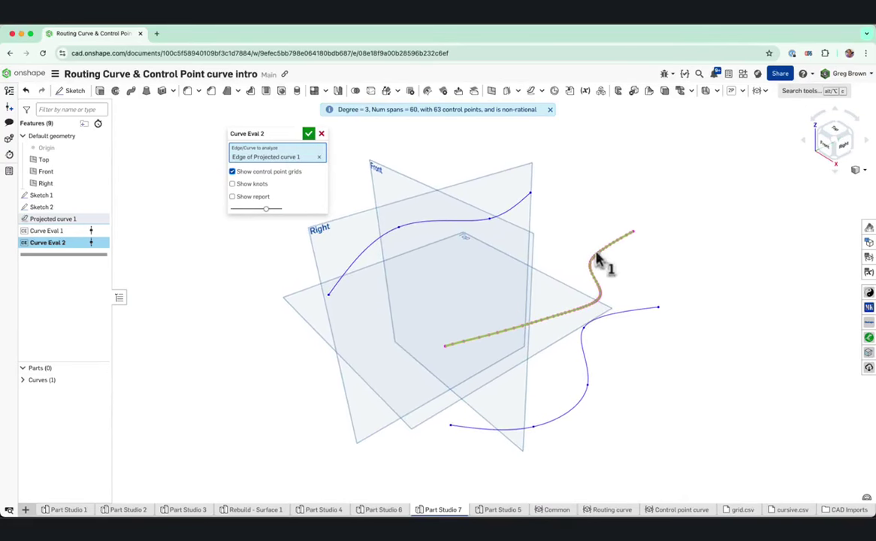
pyautogui.moveTo(503, 344); pyautogui.dragTo(506, 335, button='right')
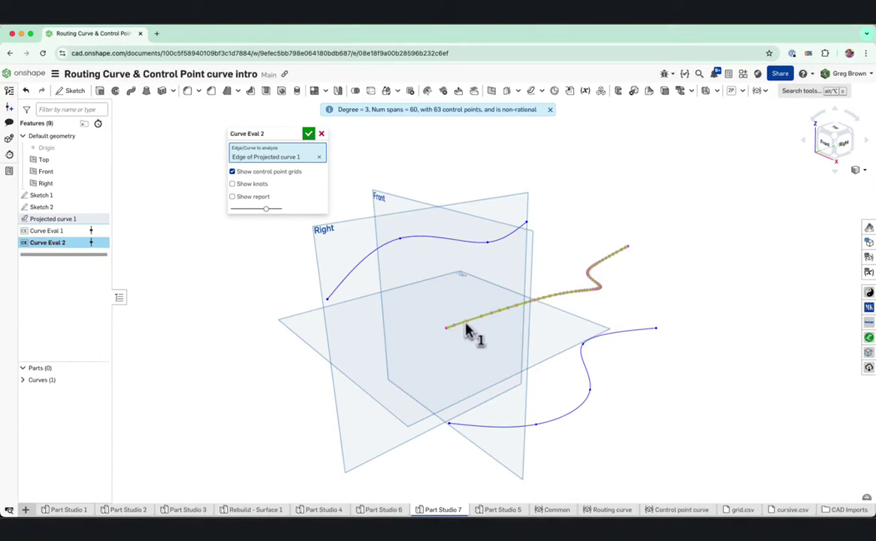
pyautogui.click(308, 134)
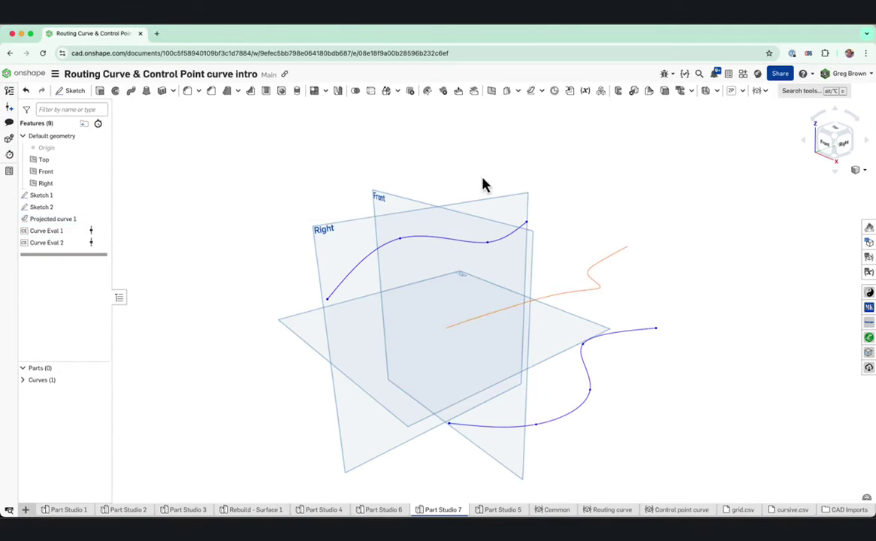
# Start a Control point curve with the input type set to Edge and use Projected curve 1 as its input
pyautogui.moveTo(482, 178)
pyautogui.mouseDown(button='right')
pyautogui.moveTo(497, 167)
pyautogui.moveTo(488, 187)
pyautogui.mouseUp(button='right')
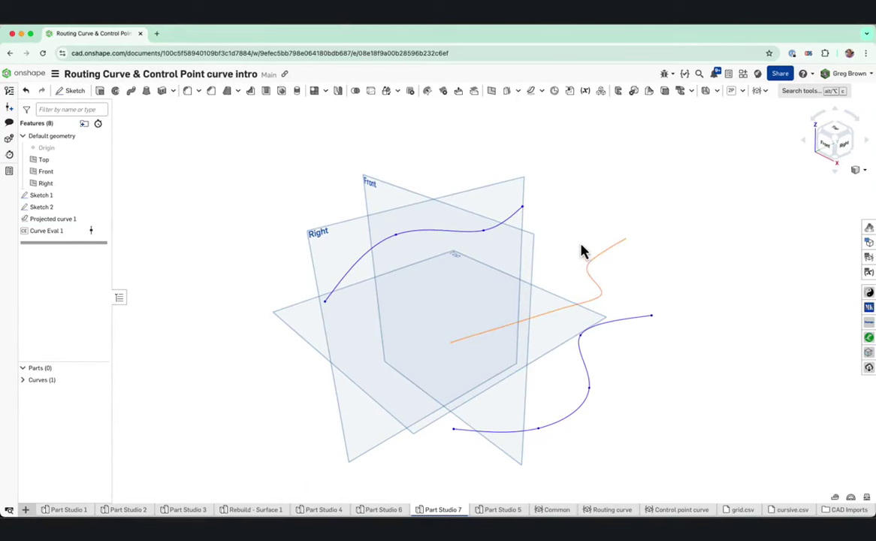
pyautogui.moveTo(586, 250); pyautogui.dragTo(549, 250, button='right')
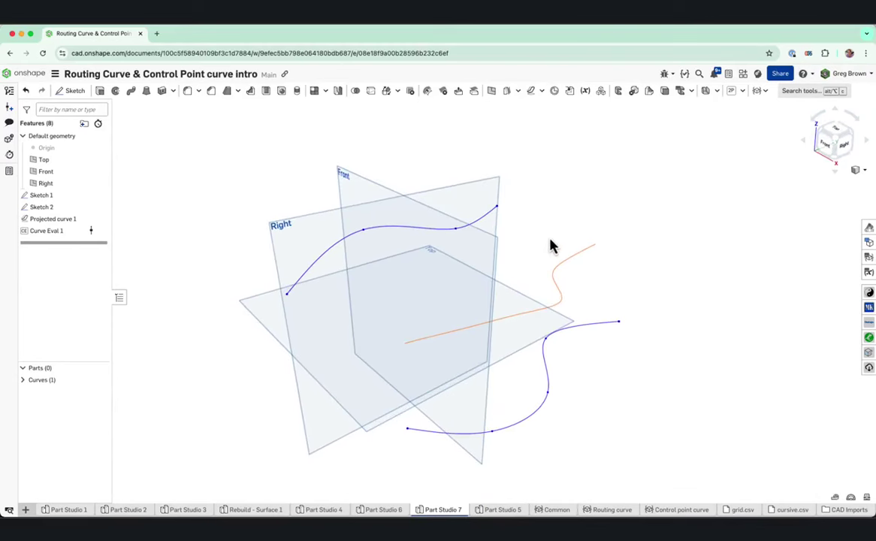
pyautogui.click(767, 92)
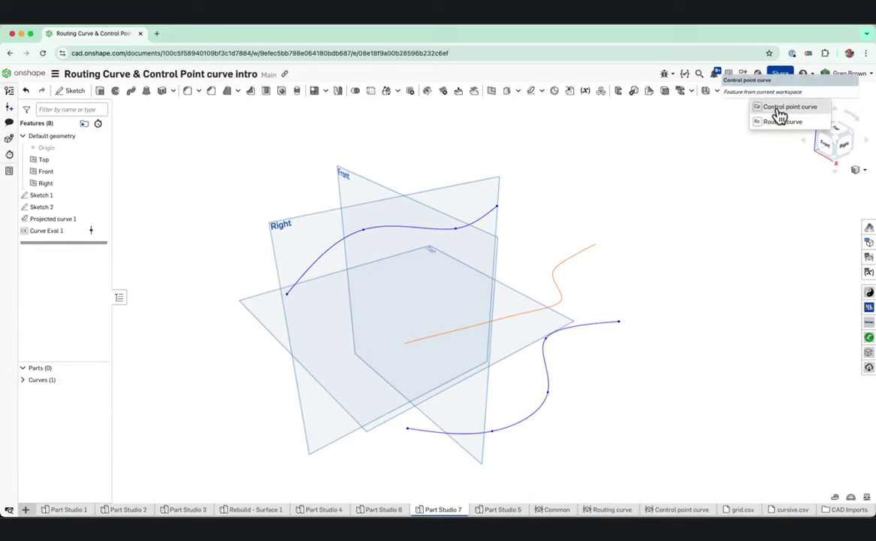
pyautogui.click(779, 109)
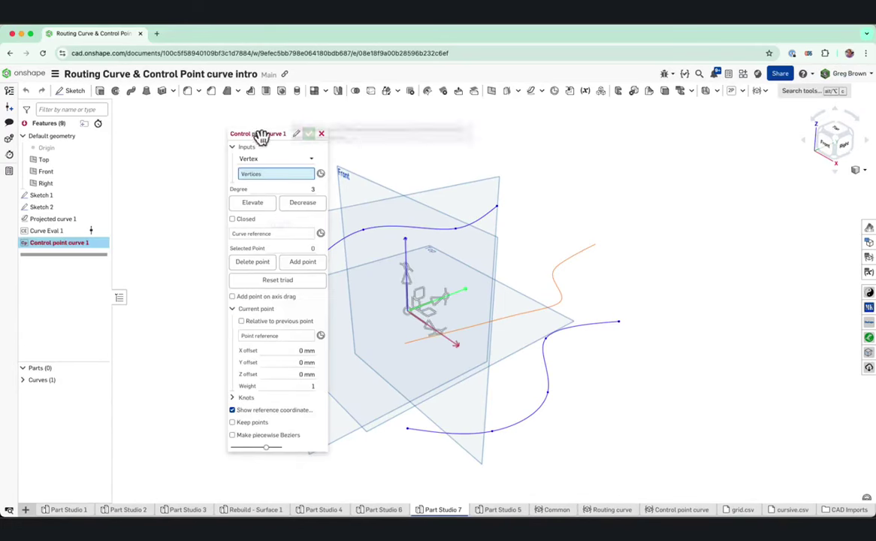
pyautogui.moveTo(260, 135); pyautogui.dragTo(209, 141)
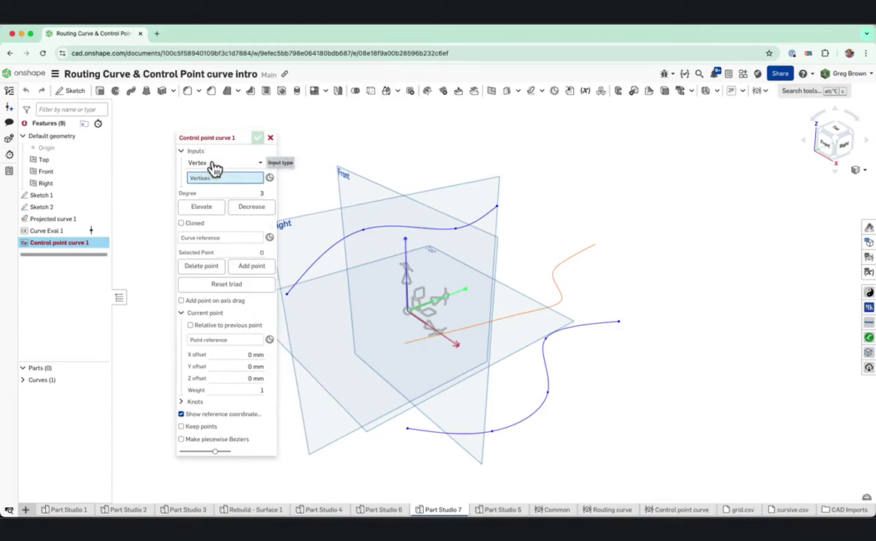
pyautogui.click(214, 164)
pyautogui.click(201, 189)
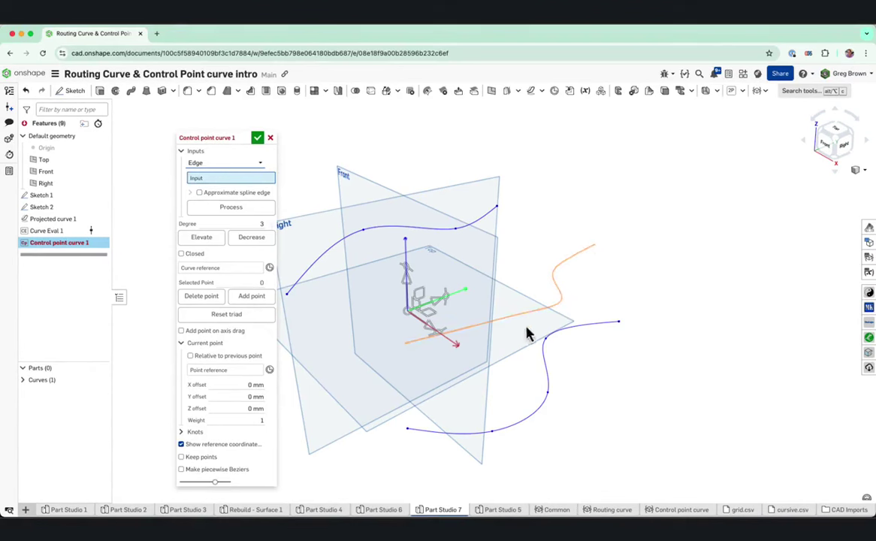
pyautogui.click(557, 273)
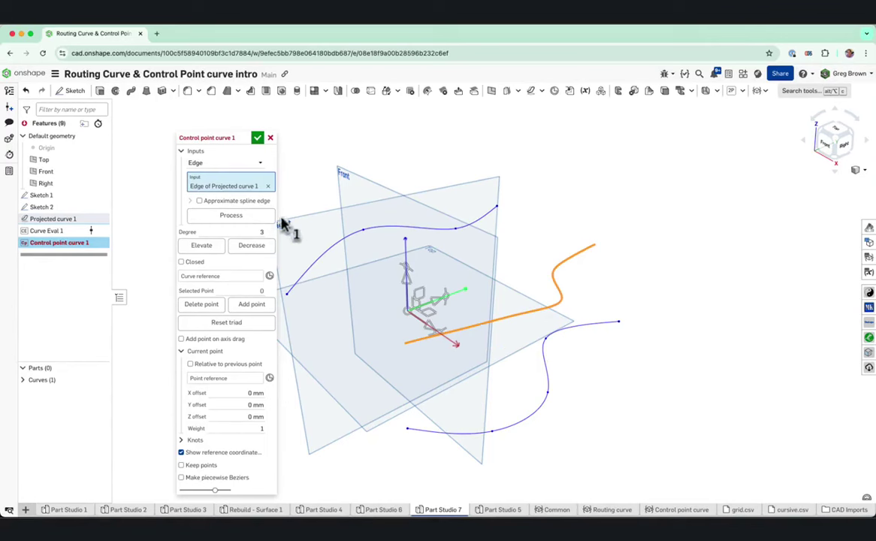
# Enable Approximate spline edge with target degree 5, maximum 13 control points and 0.1 mm tolerance, and process the projected curve
pyautogui.click(199, 201)
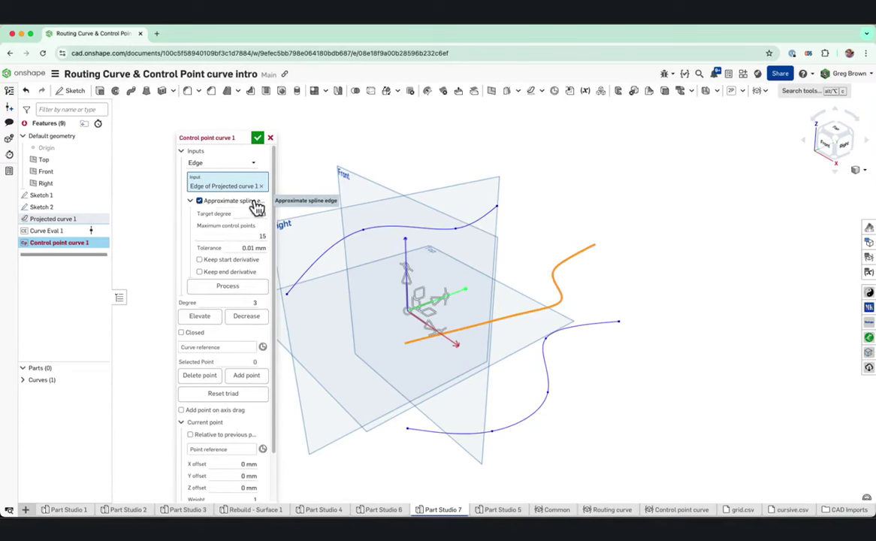
pyautogui.moveTo(276, 198); pyautogui.dragTo(289, 195)
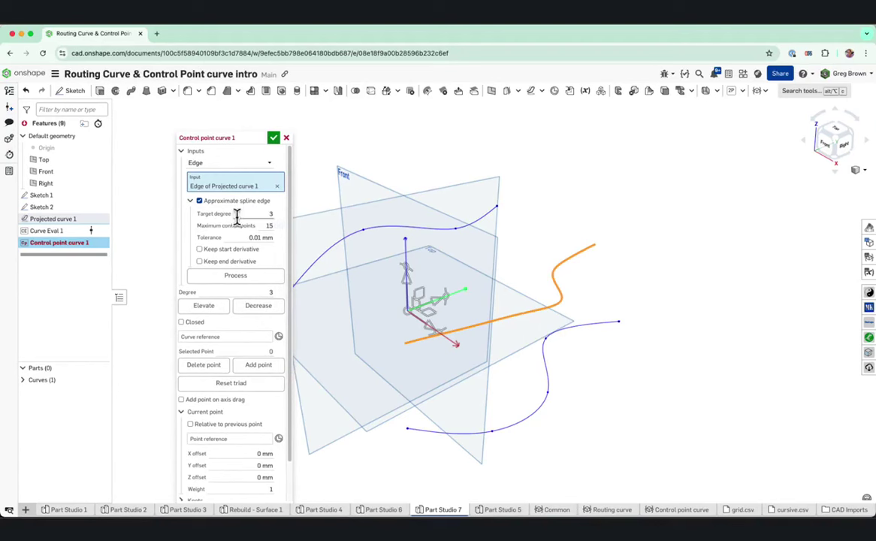
pyautogui.click(260, 214)
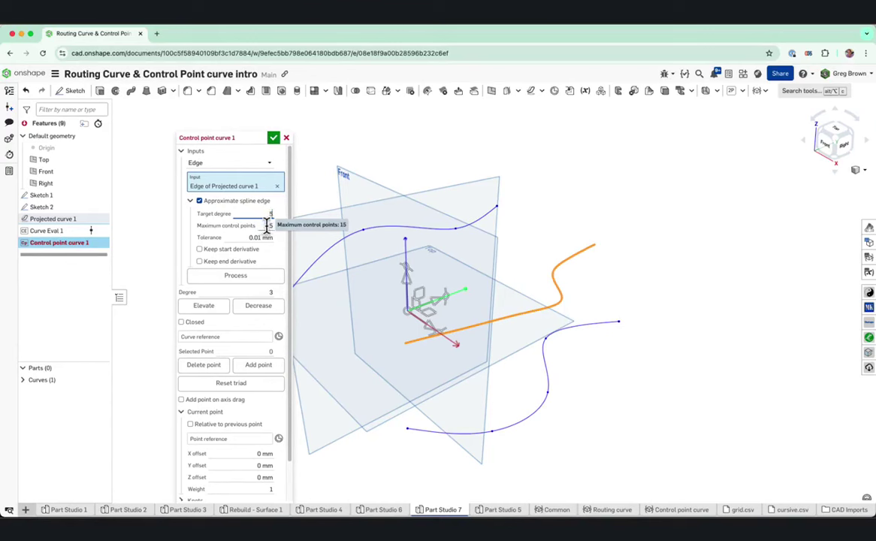
pyautogui.click(271, 225)
pyautogui.write('13')
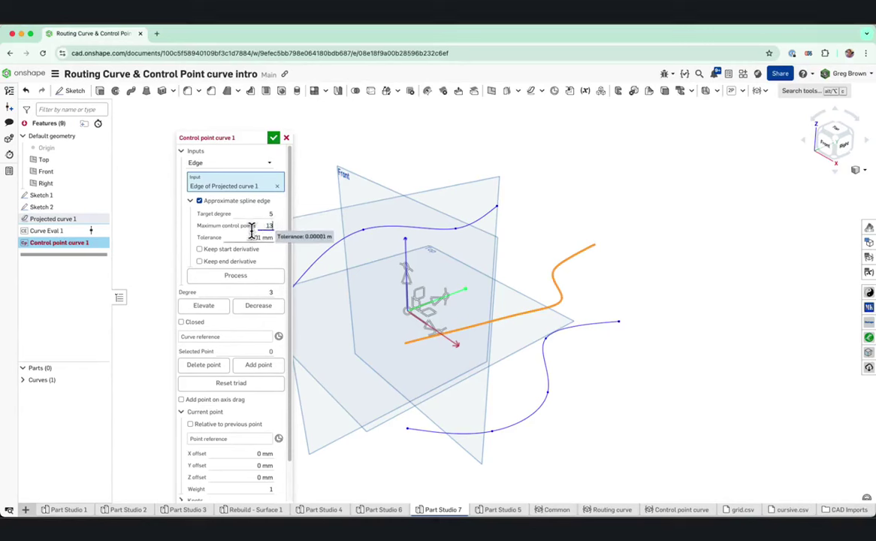
pyautogui.click(247, 237)
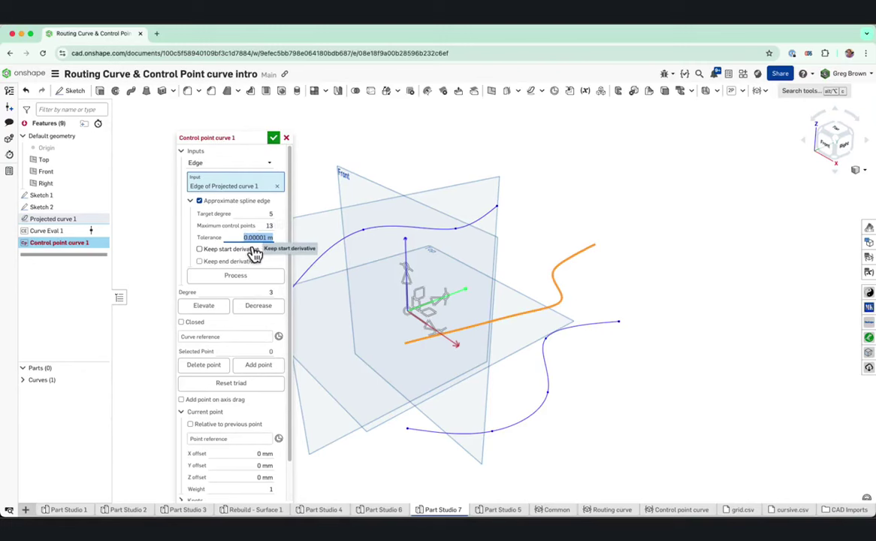
pyautogui.click(263, 236)
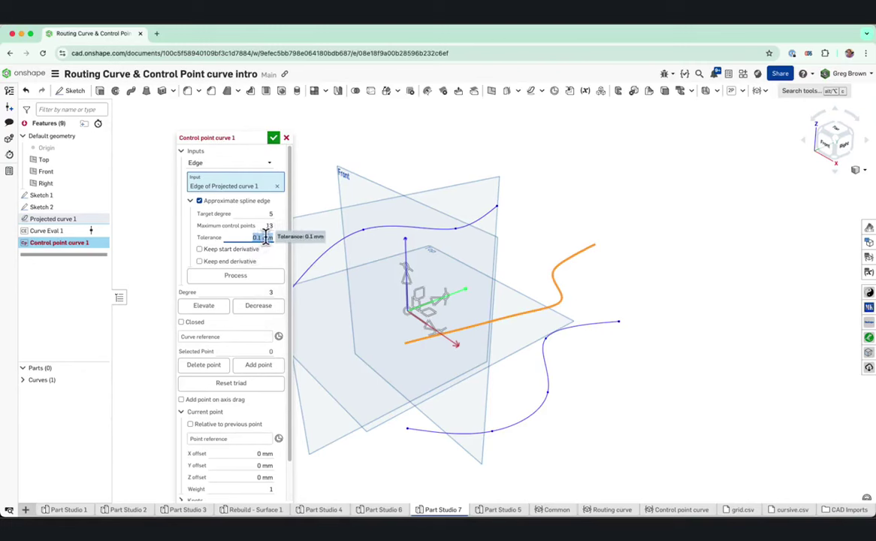
pyautogui.click(249, 276)
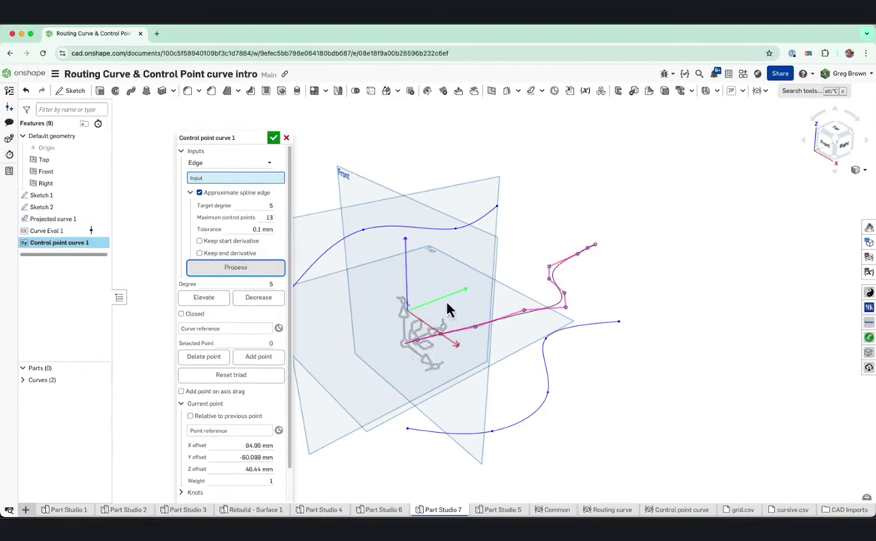
# Set the maximum control points to 6 and the tolerance to 10 mm, and process Projected curve 1 again
pyautogui.moveTo(447, 303); pyautogui.dragTo(398, 309, button='right')
pyautogui.moveTo(528, 293); pyautogui.dragTo(589, 278, button='right')
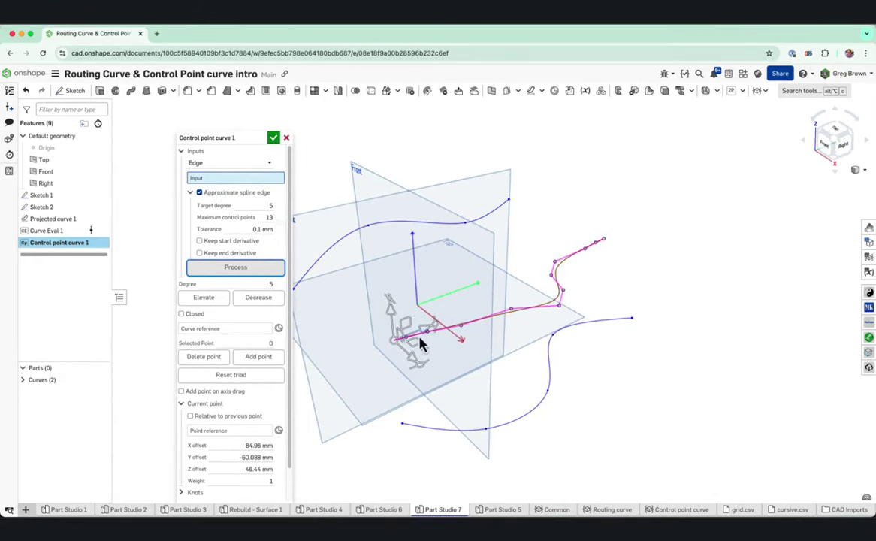
pyautogui.moveTo(411, 352); pyautogui.dragTo(348, 276, button='right')
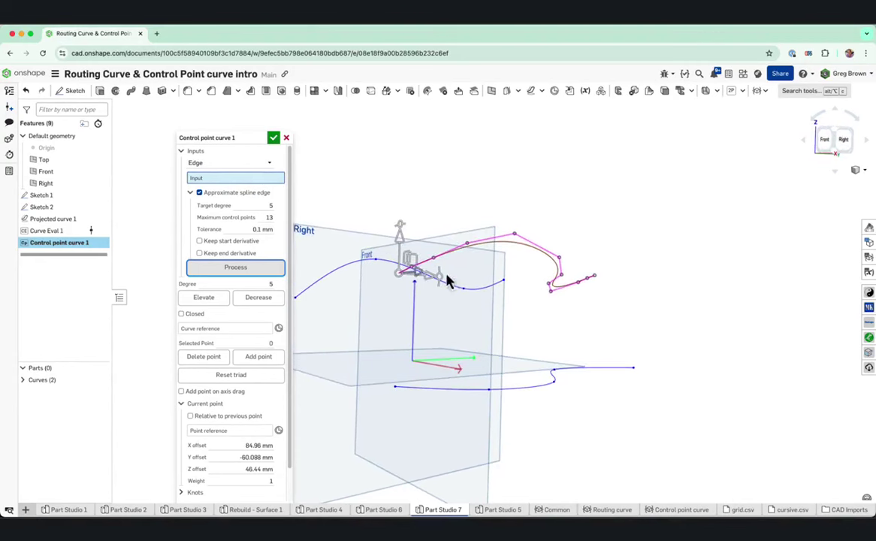
pyautogui.moveTo(448, 279); pyautogui.dragTo(573, 287, button='right')
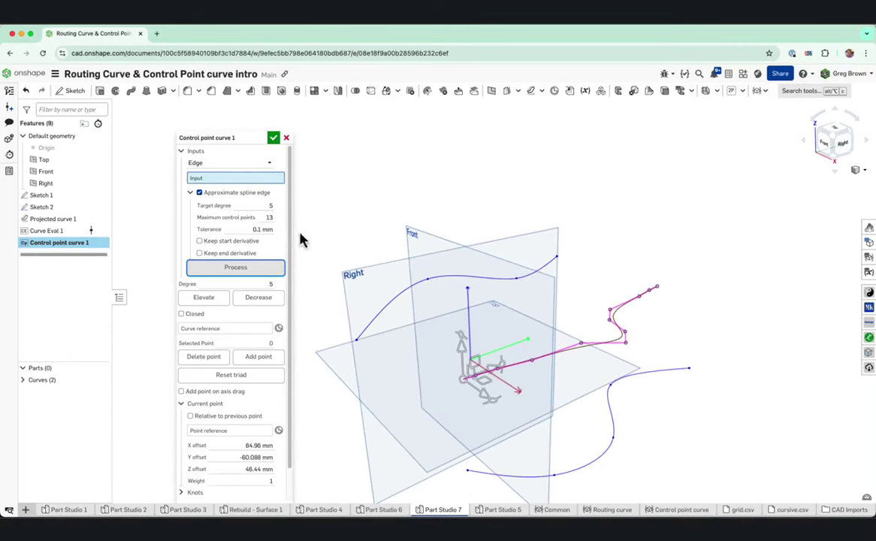
pyautogui.click(243, 229)
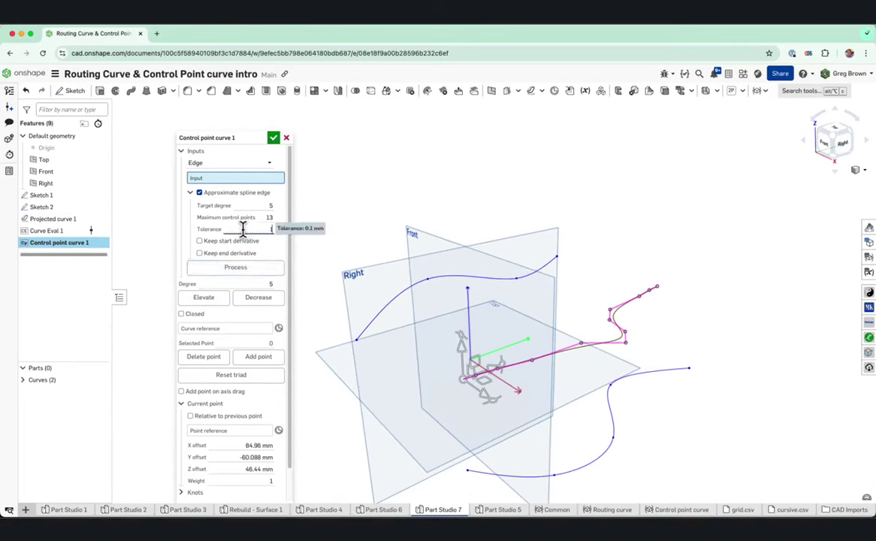
pyautogui.click(267, 216)
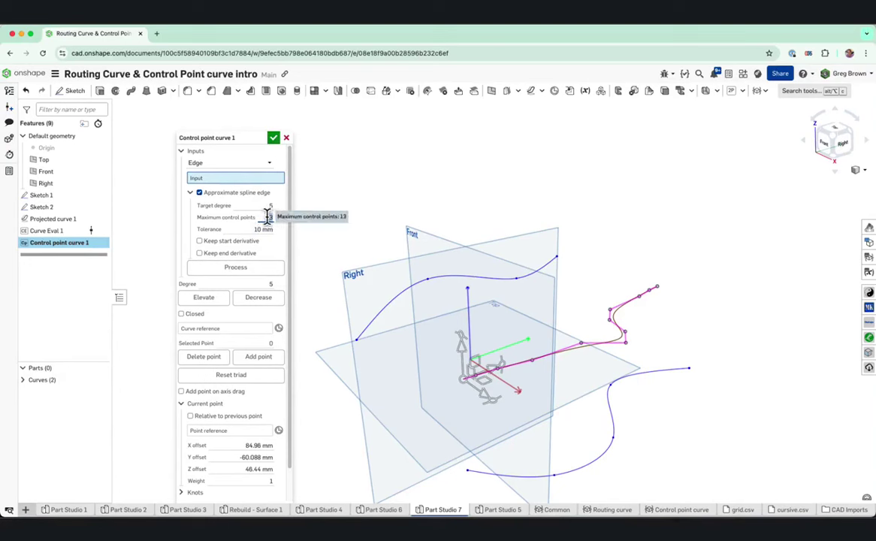
pyautogui.write('6')
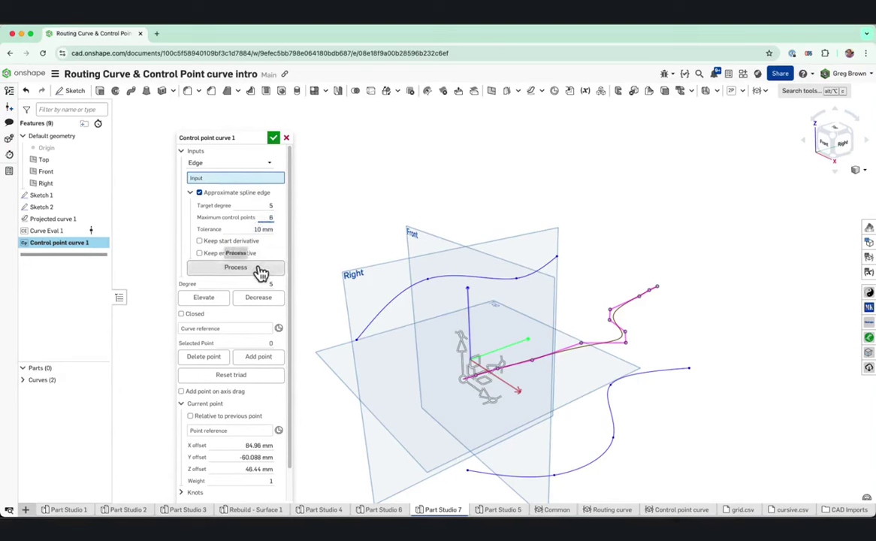
pyautogui.click(259, 272)
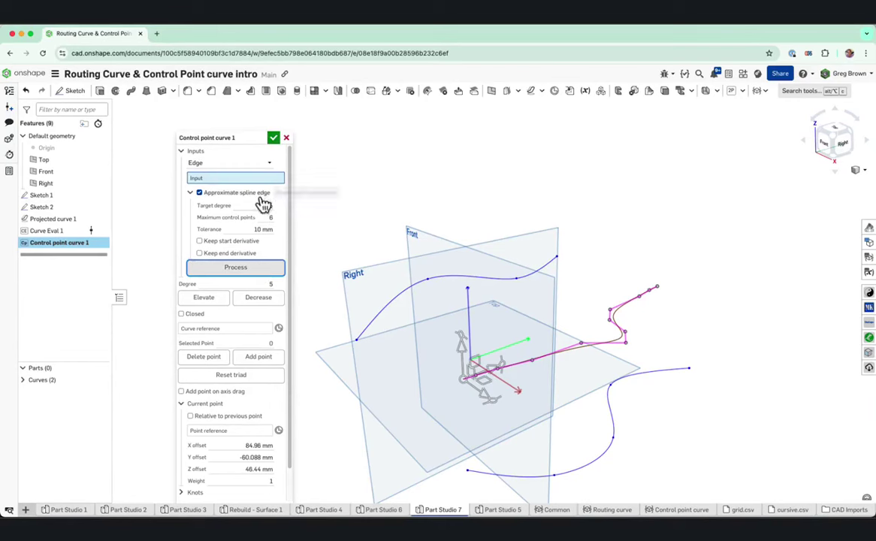
pyautogui.click(587, 350)
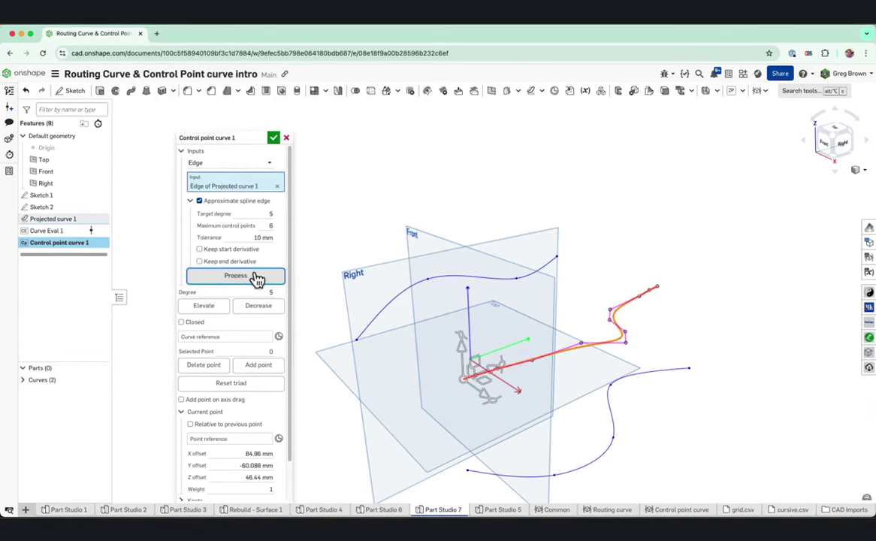
pyautogui.click(255, 280)
# Examine the approximated curve and its control polygon against the projected curve from several angles
pyautogui.moveTo(564, 338); pyautogui.dragTo(682, 317, button='right')
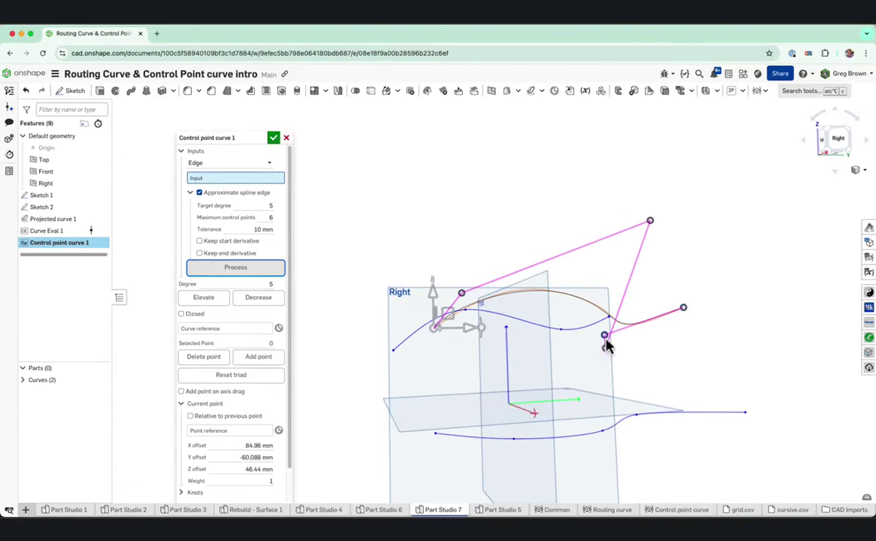
pyautogui.moveTo(441, 340); pyautogui.dragTo(575, 361, button='right')
pyautogui.scroll(10, 575, 362)
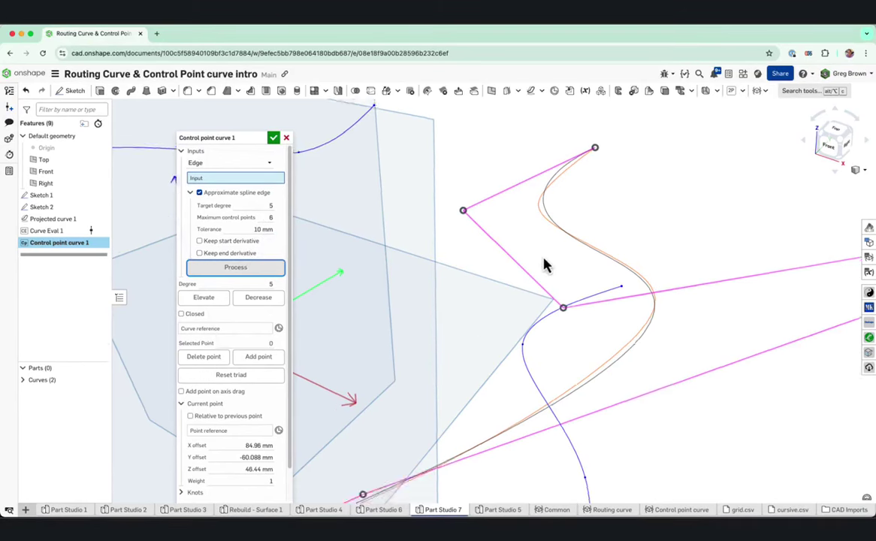
pyautogui.moveTo(545, 266); pyautogui.dragTo(577, 238, button='right')
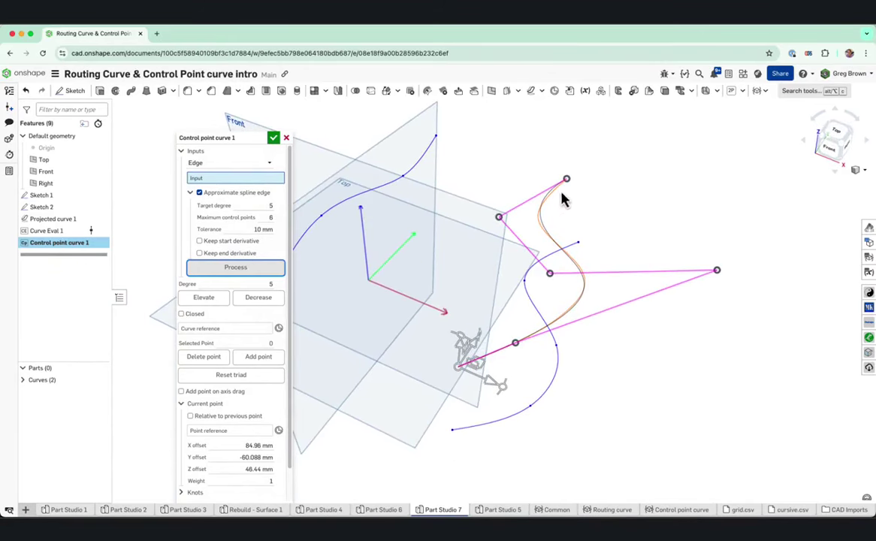
pyautogui.moveTo(572, 321); pyautogui.dragTo(578, 322, button='right')
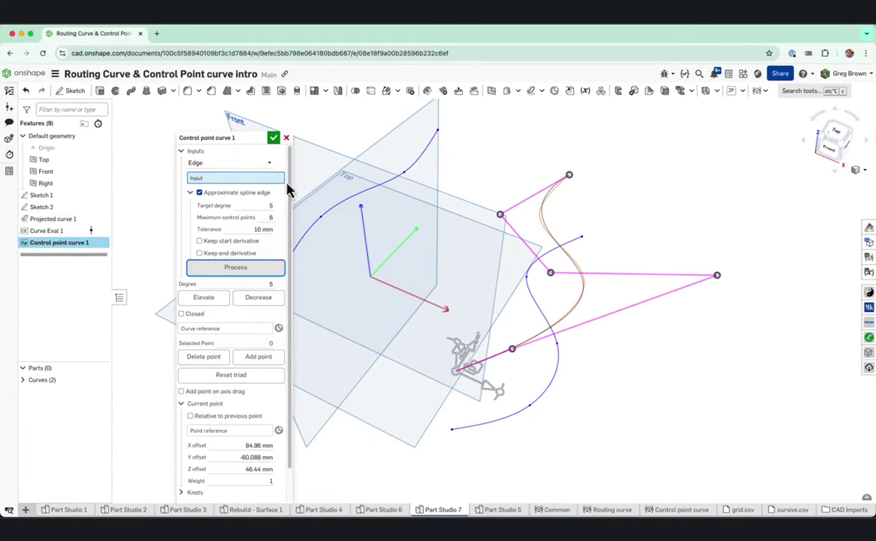
# Accept the approximated control point curve and inspect its curvature combs and control point grid with Curve/surface analysis
pyautogui.click(273, 137)
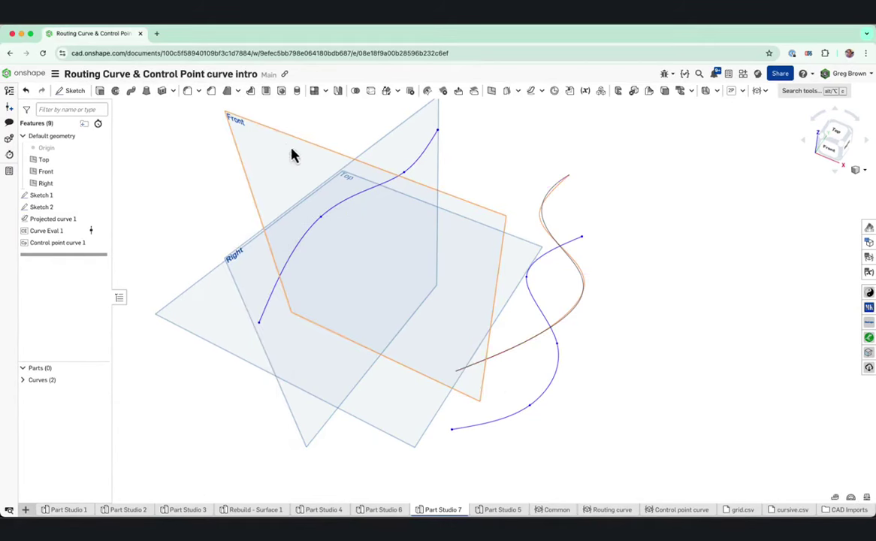
pyautogui.click(582, 287)
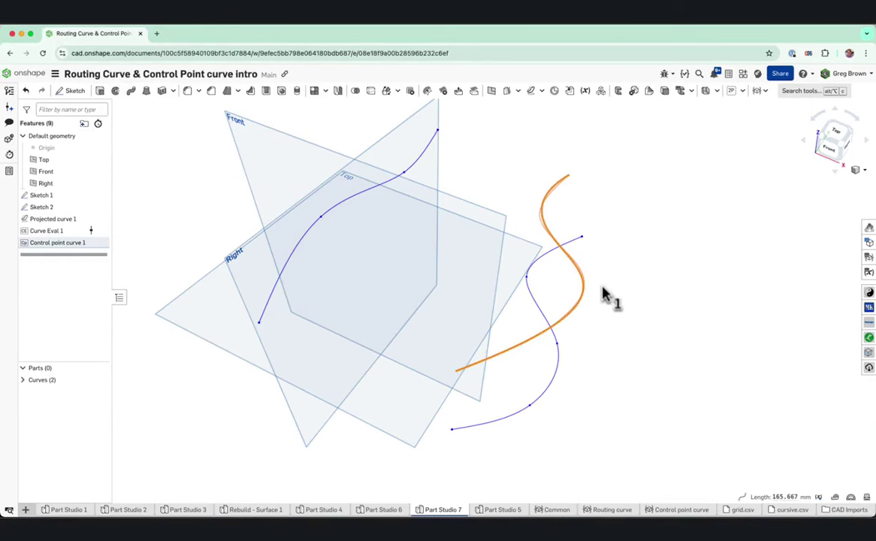
pyautogui.hotkey('shift', 'c')
pyautogui.moveTo(595, 311)
pyautogui.mouseDown(button='right')
pyautogui.moveTo(587, 298)
pyautogui.moveTo(600, 318)
pyautogui.moveTo(579, 288)
pyautogui.moveTo(574, 303)
pyautogui.moveTo(584, 314)
pyautogui.mouseUp(button='right')
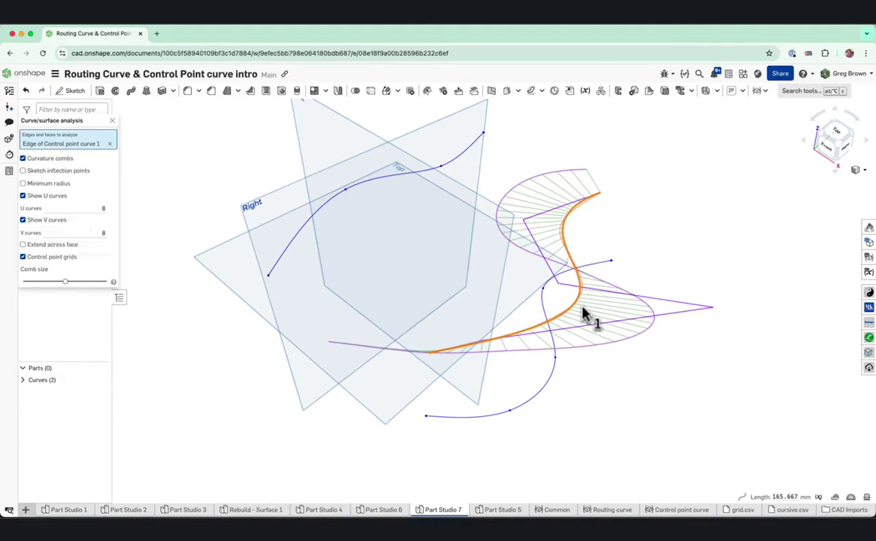
pyautogui.click(112, 120)
pyautogui.moveTo(333, 209); pyautogui.dragTo(485, 269, button='right')
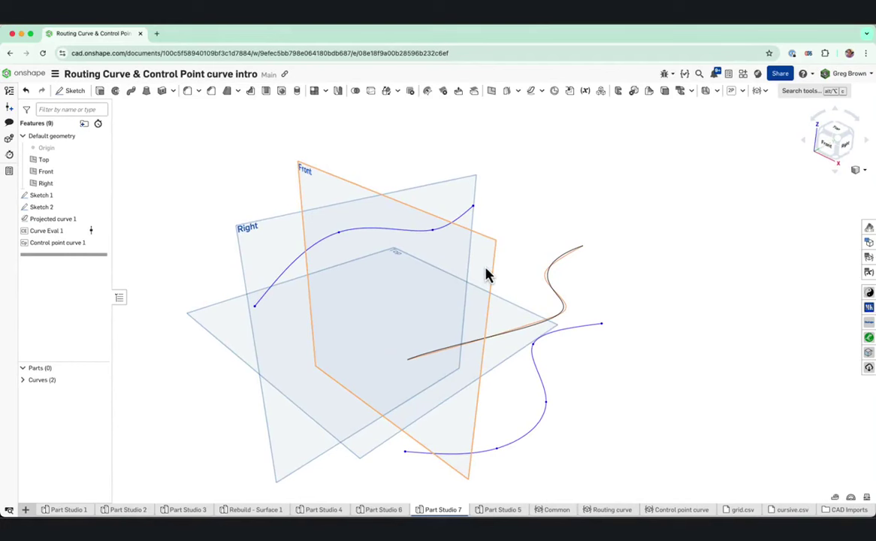
pyautogui.moveTo(541, 276); pyautogui.dragTo(568, 264, button='right')
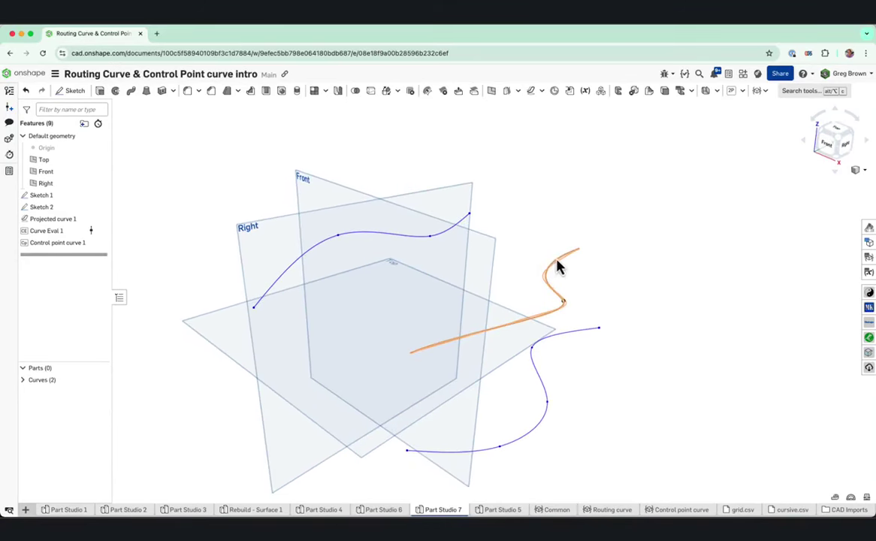
pyautogui.rightClick(608, 286)
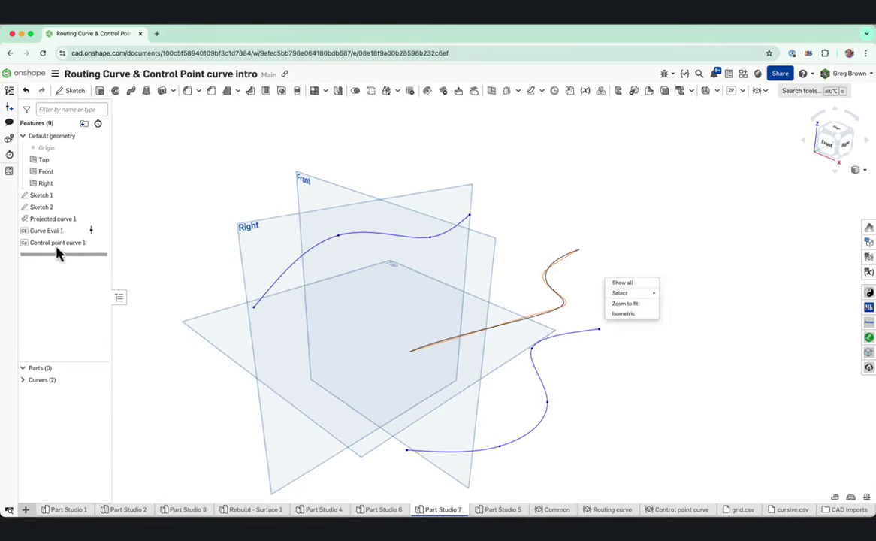
pyautogui.click(604, 224)
pyautogui.moveTo(613, 262)
pyautogui.mouseDown(button='right')
pyautogui.moveTo(596, 233)
pyautogui.moveTo(688, 262)
pyautogui.moveTo(633, 243)
pyautogui.moveTo(597, 250)
pyautogui.moveTo(590, 241)
pyautogui.moveTo(618, 248)
pyautogui.moveTo(601, 253)
pyautogui.mouseUp(button='right')
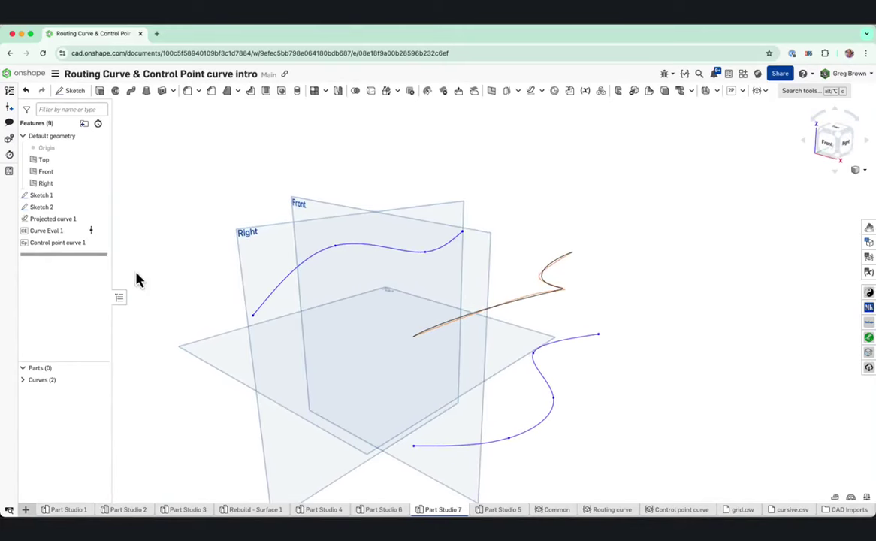